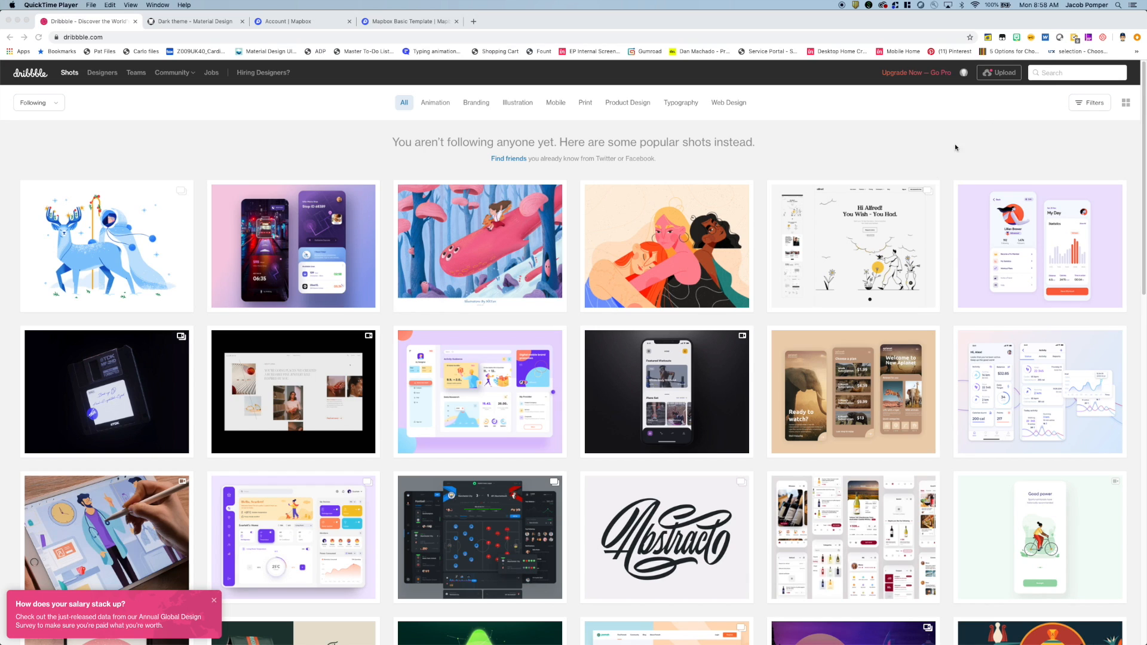
- Search Dribbble shots for "dark ui"
{"action": "left_click", "coordinate": [1059, 72]}
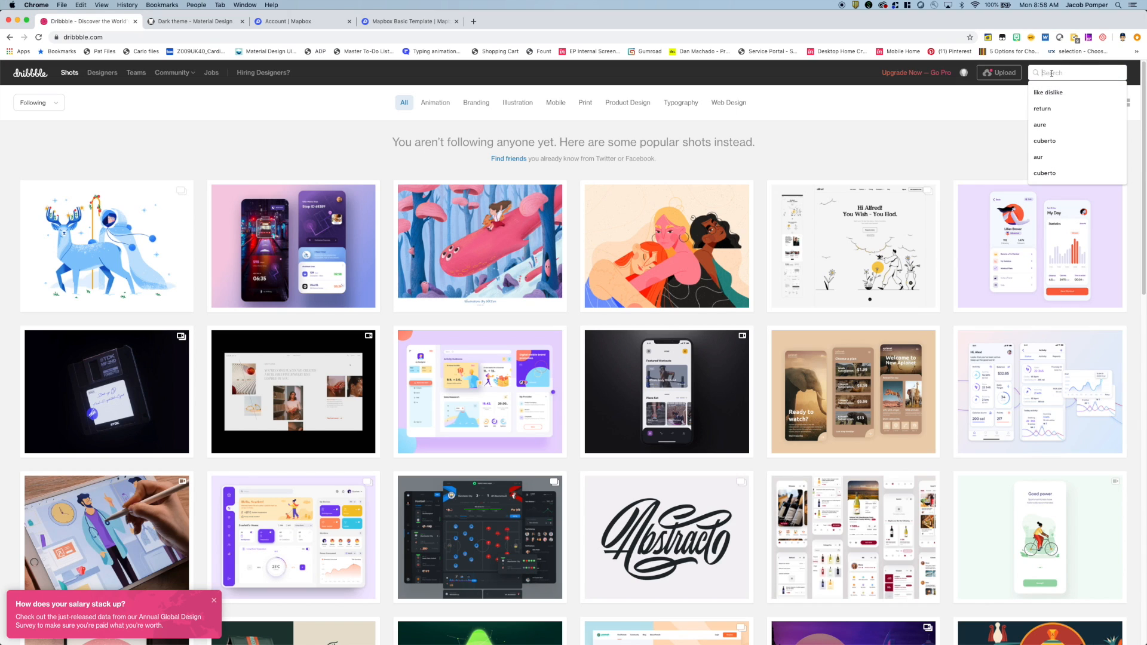
{"action": "type", "text": "dark ui"}
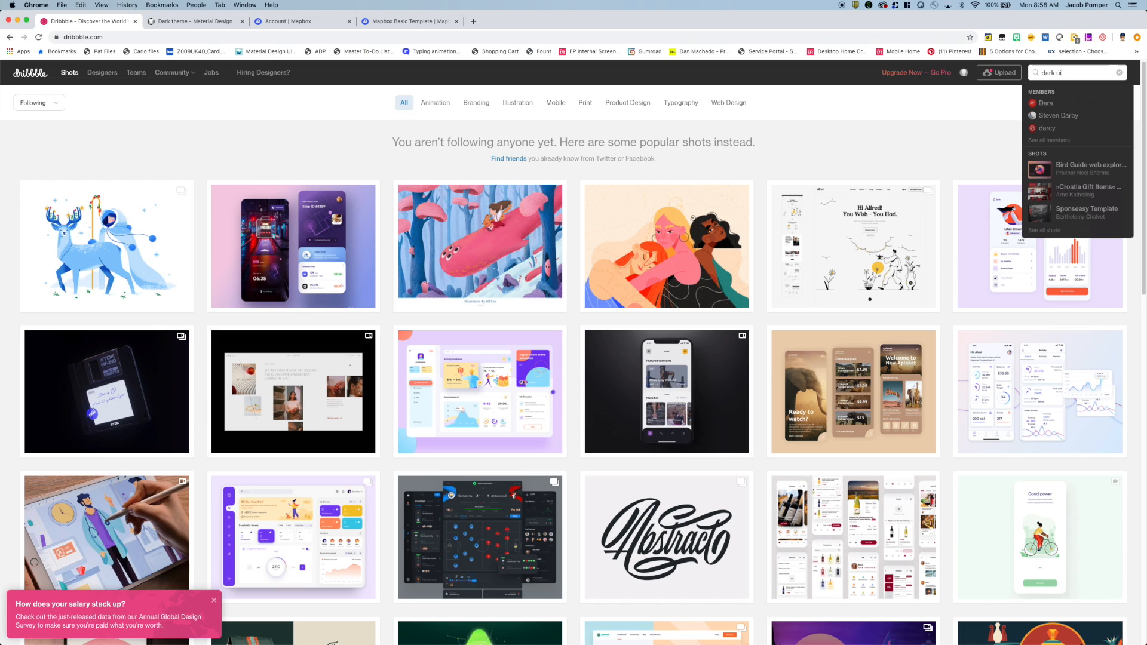
{"action": "key", "text": "Return"}
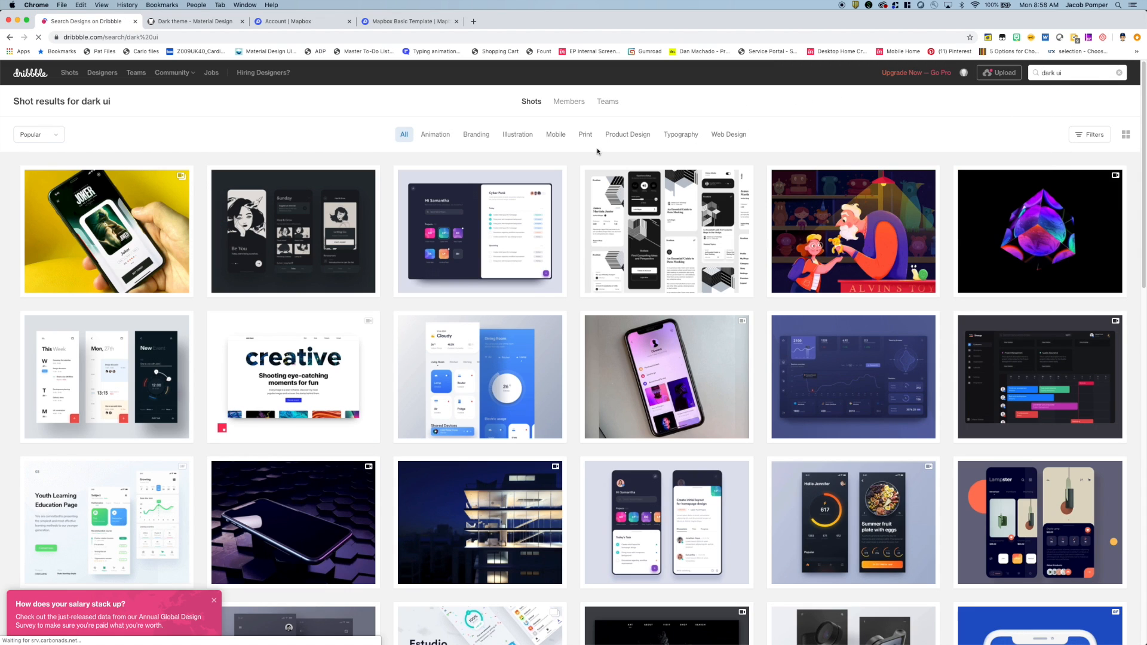
- Open the "Product Analytics Management System Dashboard Dark Version" shot from the results and enlarge its attached image
{"action": "scroll", "coordinate": [515, 166], "scroll_direction": "down", "scroll_amount": 2}
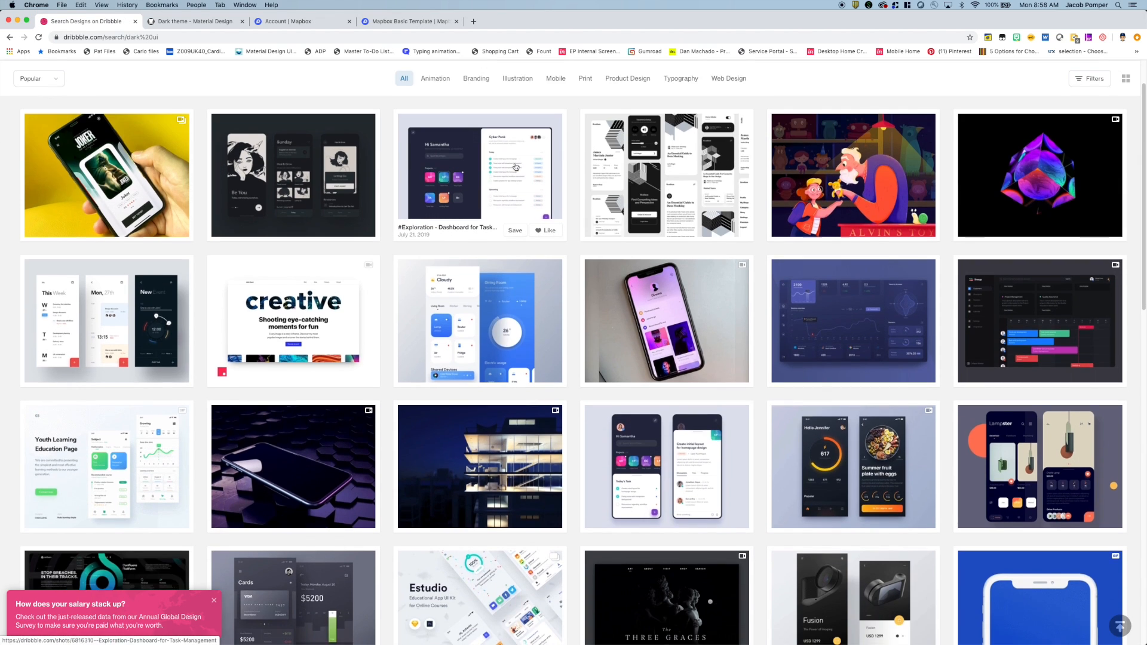
{"action": "scroll", "coordinate": [658, 180], "scroll_direction": "down", "scroll_amount": 5}
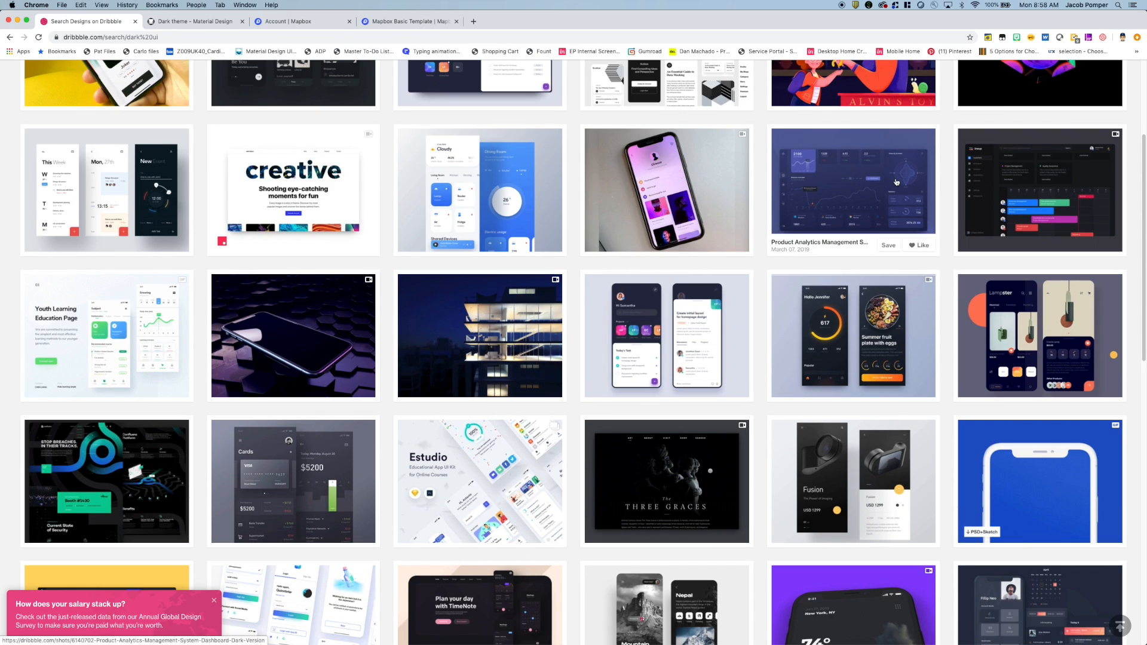
{"action": "left_click", "coordinate": [813, 215]}
{"action": "left_click", "coordinate": [588, 209]}
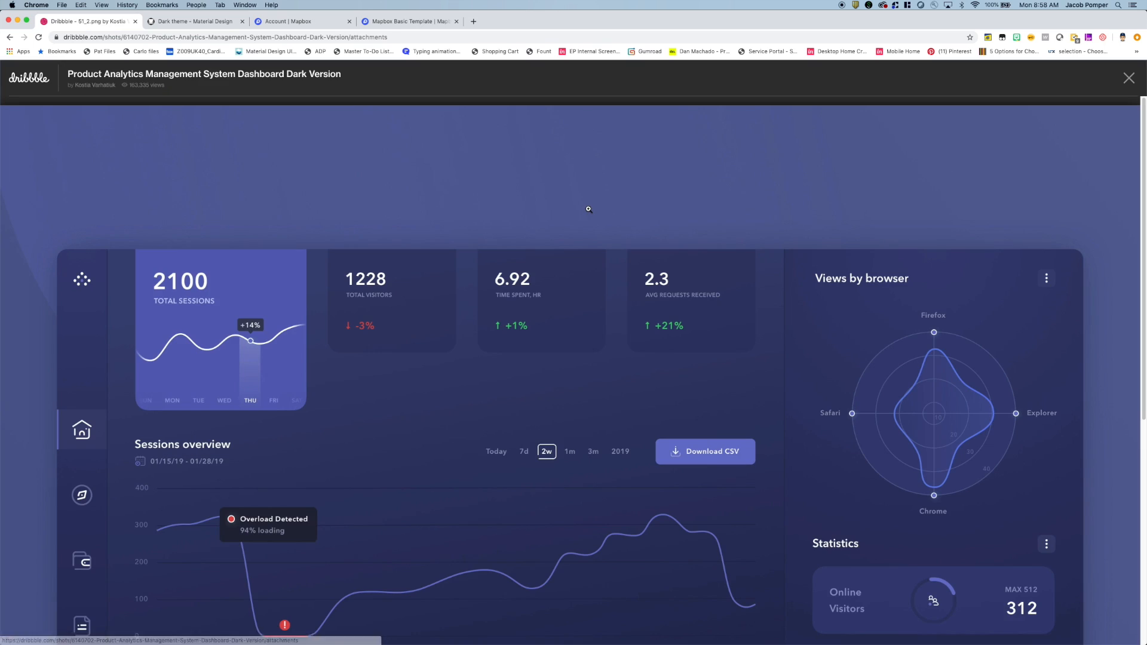
- Examine the dark dashboard's colours, contrast and layering across its session cards, overview chart, download button, browser radar chart and statistics
{"action": "scroll", "coordinate": [567, 231], "scroll_direction": "down", "scroll_amount": 2}
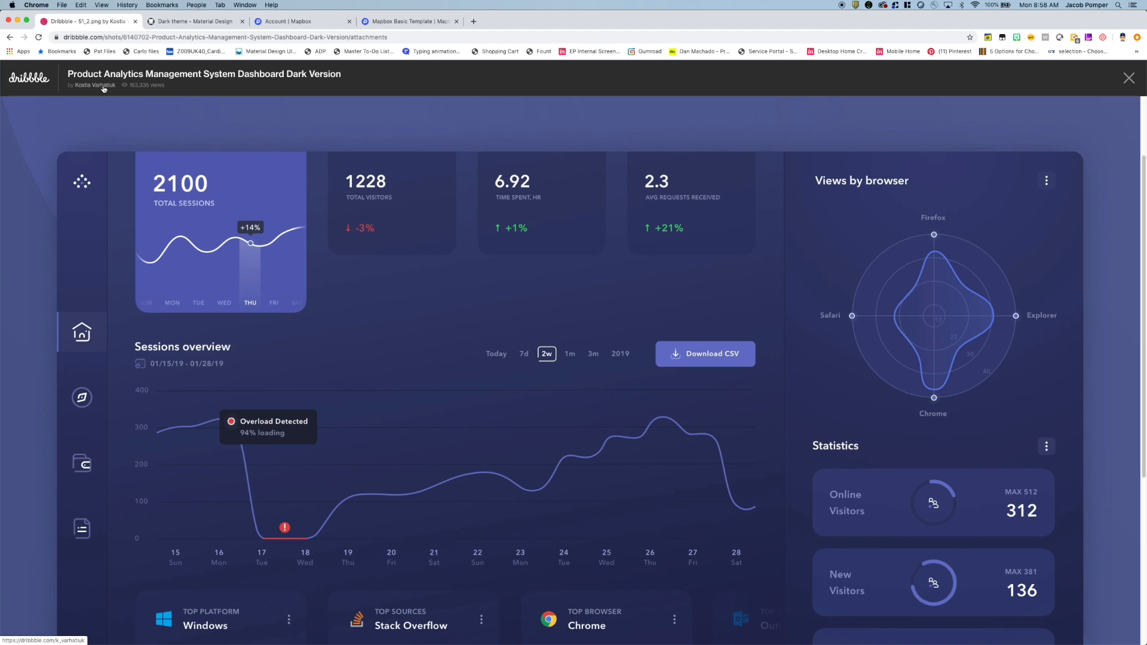
{"action": "scroll", "coordinate": [358, 171], "scroll_direction": "down", "scroll_amount": 3}
{"action": "scroll", "coordinate": [359, 188], "scroll_direction": "down", "scroll_amount": 3}
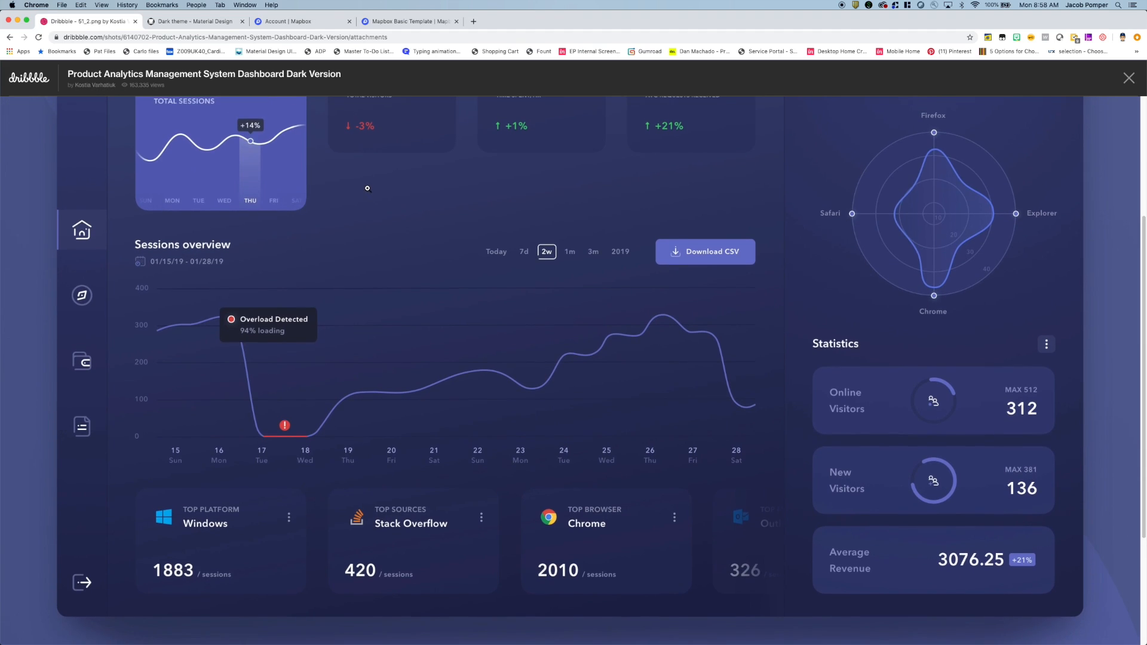
{"action": "scroll", "coordinate": [376, 189], "scroll_direction": "up", "scroll_amount": 3}
{"action": "scroll", "coordinate": [393, 187], "scroll_direction": "down", "scroll_amount": 3}
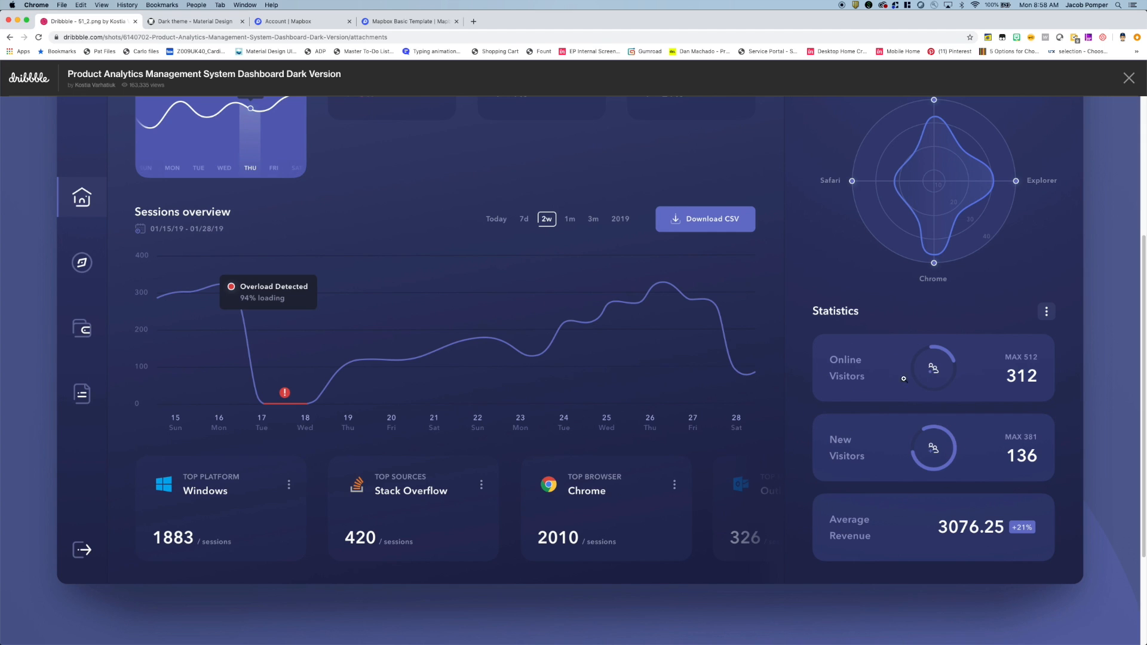
{"action": "scroll", "coordinate": [880, 421], "scroll_direction": "up", "scroll_amount": 1}
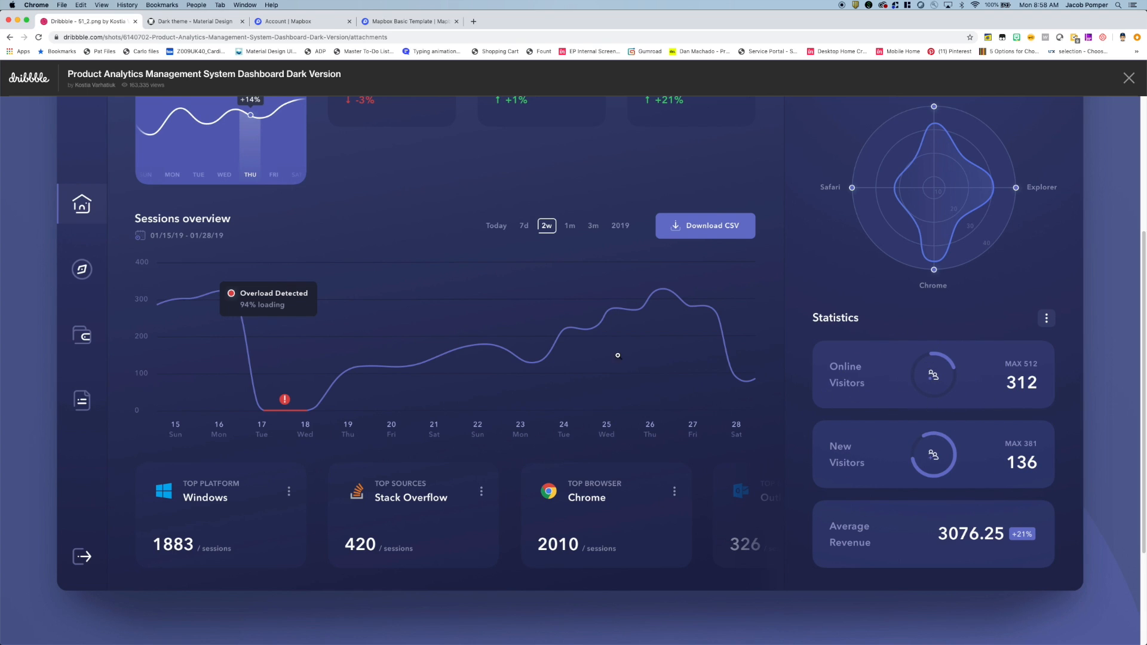
{"action": "scroll", "coordinate": [618, 356], "scroll_direction": "up", "scroll_amount": 2}
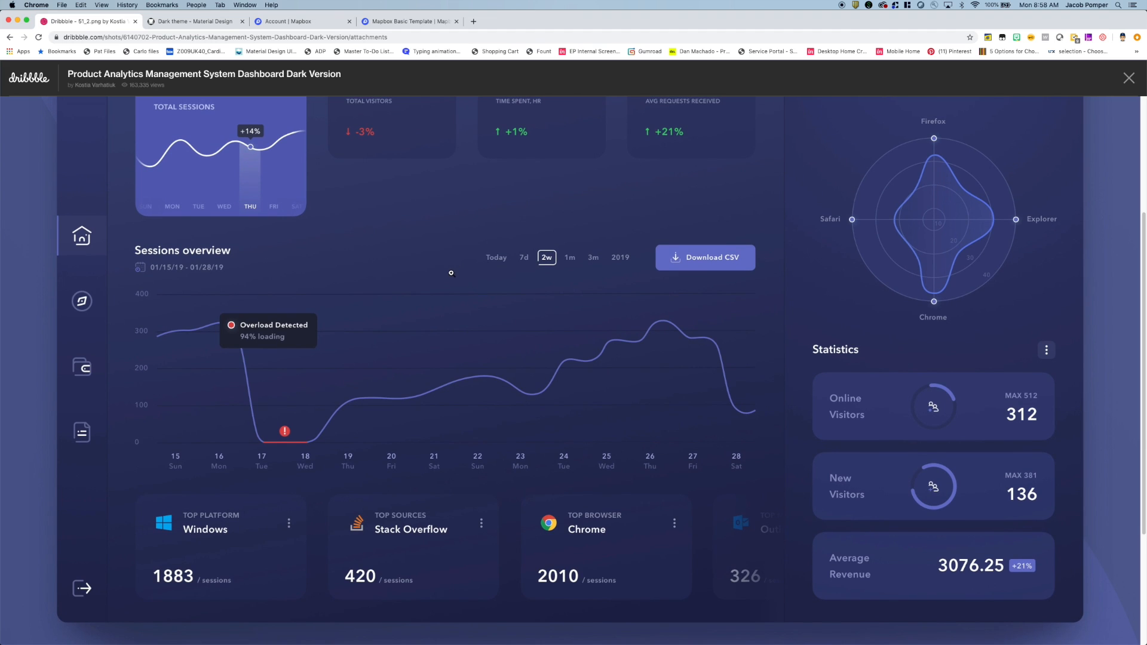
{"action": "scroll", "coordinate": [445, 276], "scroll_direction": "up", "scroll_amount": 1}
{"action": "scroll", "coordinate": [443, 281], "scroll_direction": "down", "scroll_amount": 2}
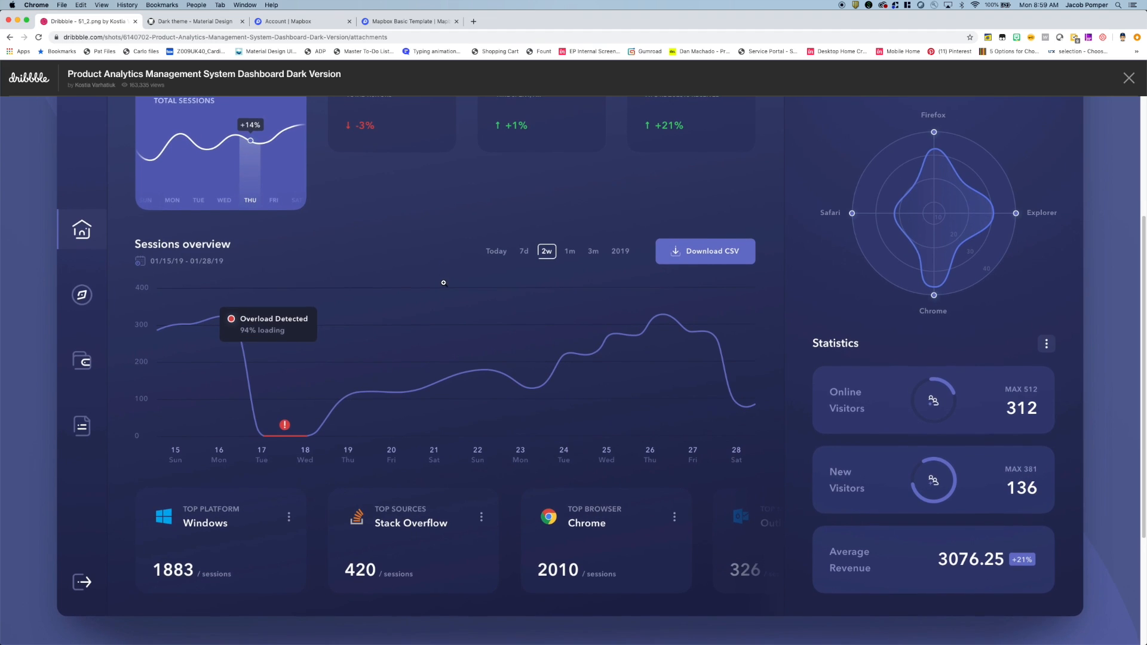
{"action": "scroll", "coordinate": [432, 270], "scroll_direction": "up", "scroll_amount": 1}
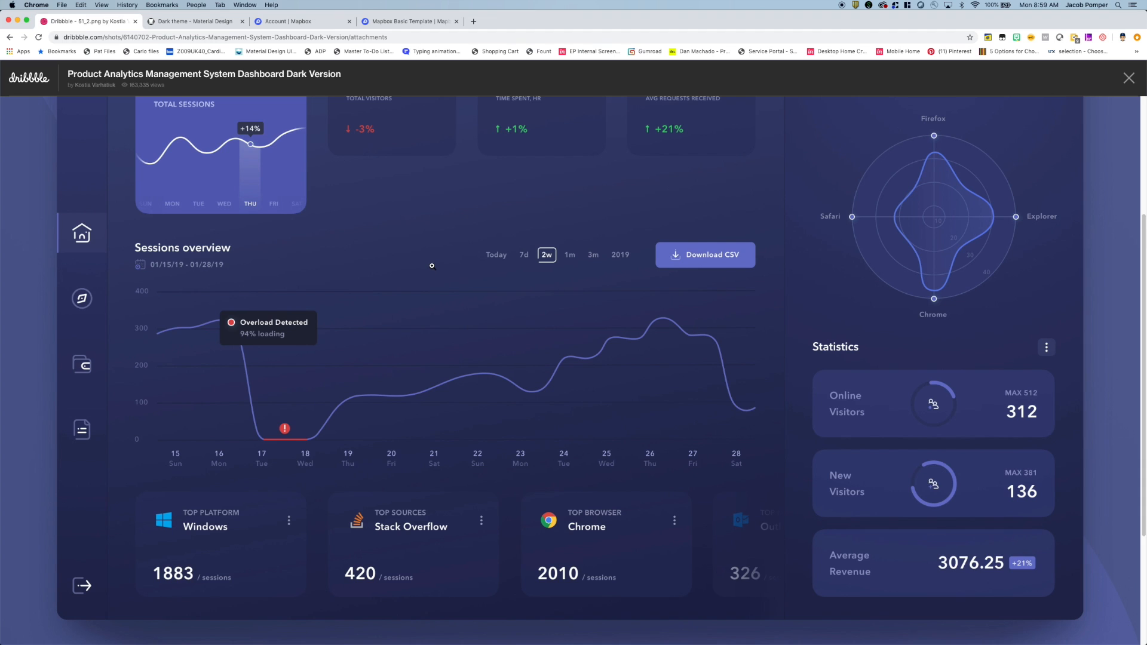
{"action": "scroll", "coordinate": [430, 268], "scroll_direction": "up", "scroll_amount": 2}
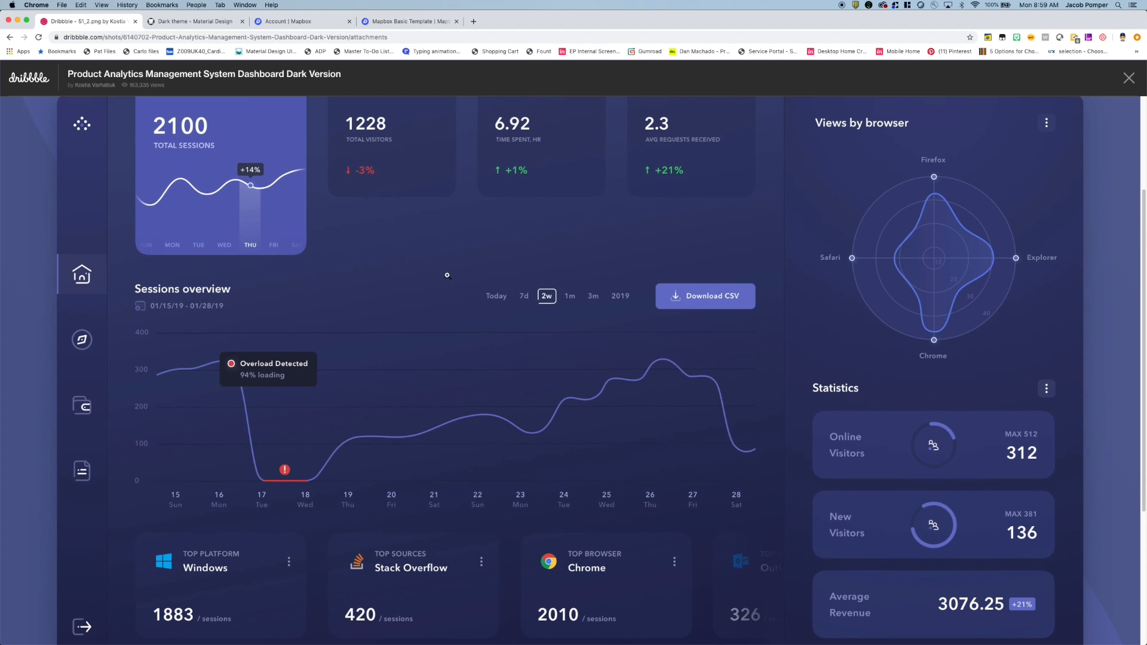
{"action": "scroll", "coordinate": [434, 274], "scroll_direction": "down", "scroll_amount": 2}
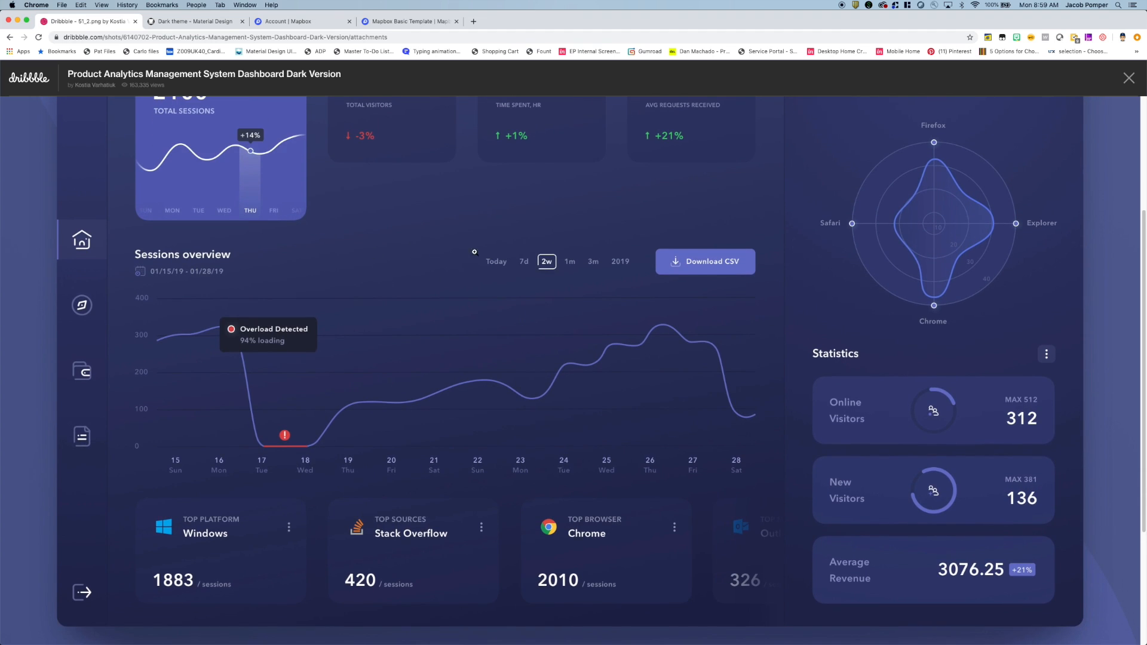
{"action": "scroll", "coordinate": [418, 257], "scroll_direction": "up", "scroll_amount": 4}
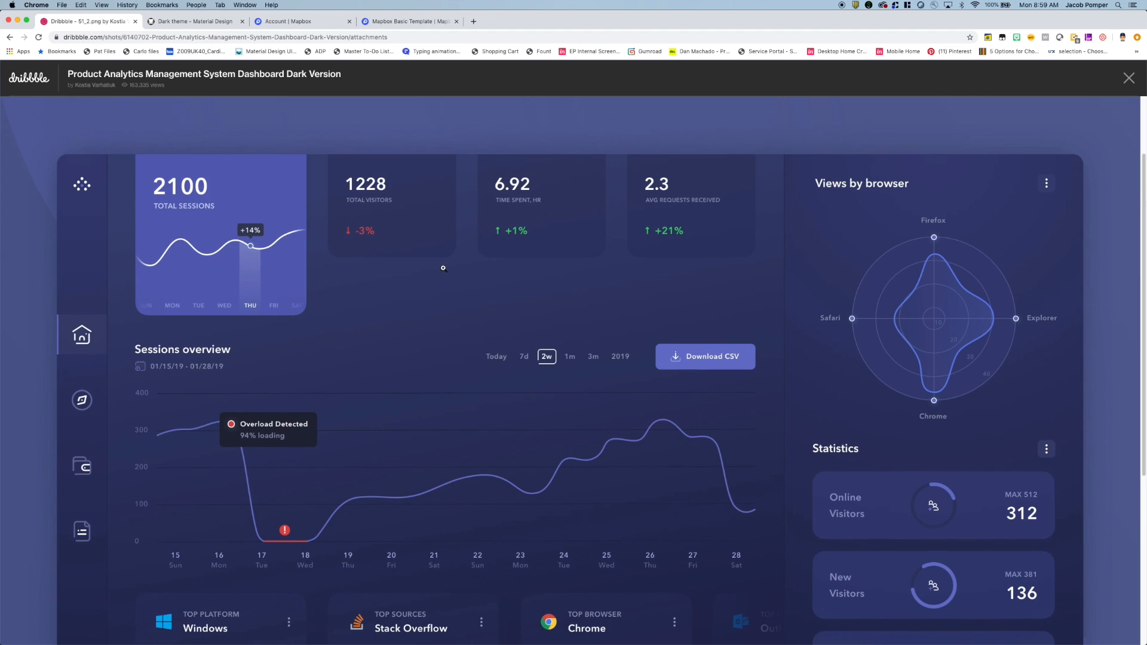
{"action": "scroll", "coordinate": [444, 269], "scroll_direction": "down", "scroll_amount": 3}
{"action": "scroll", "coordinate": [454, 257], "scroll_direction": "up", "scroll_amount": 3}
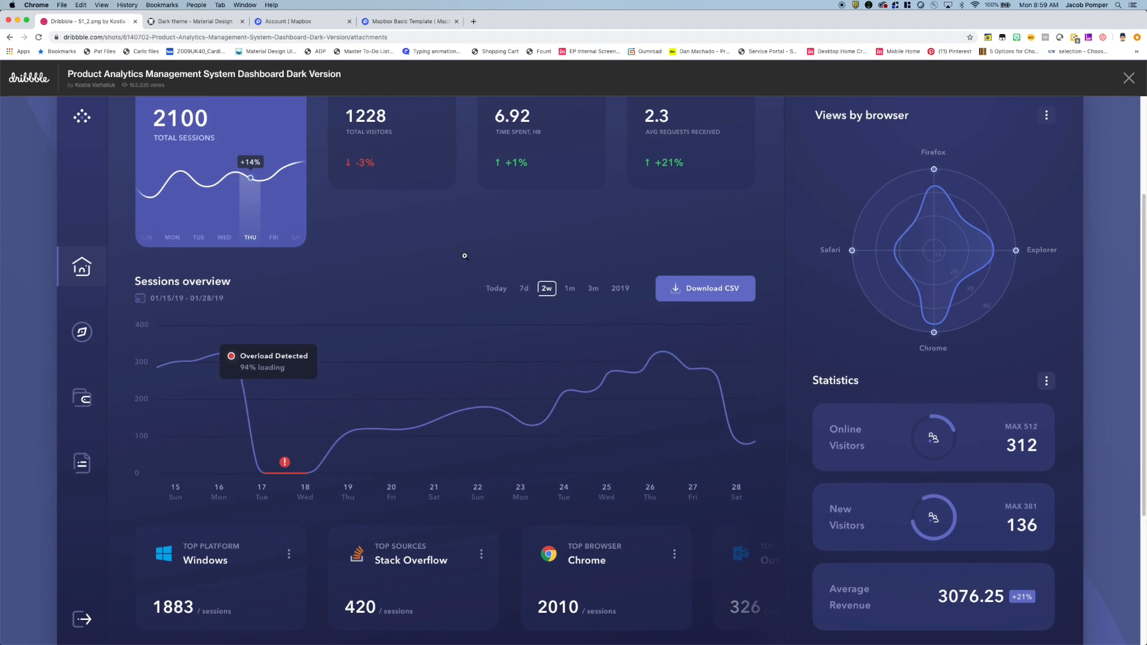
{"action": "scroll", "coordinate": [461, 172], "scroll_direction": "down", "scroll_amount": 1}
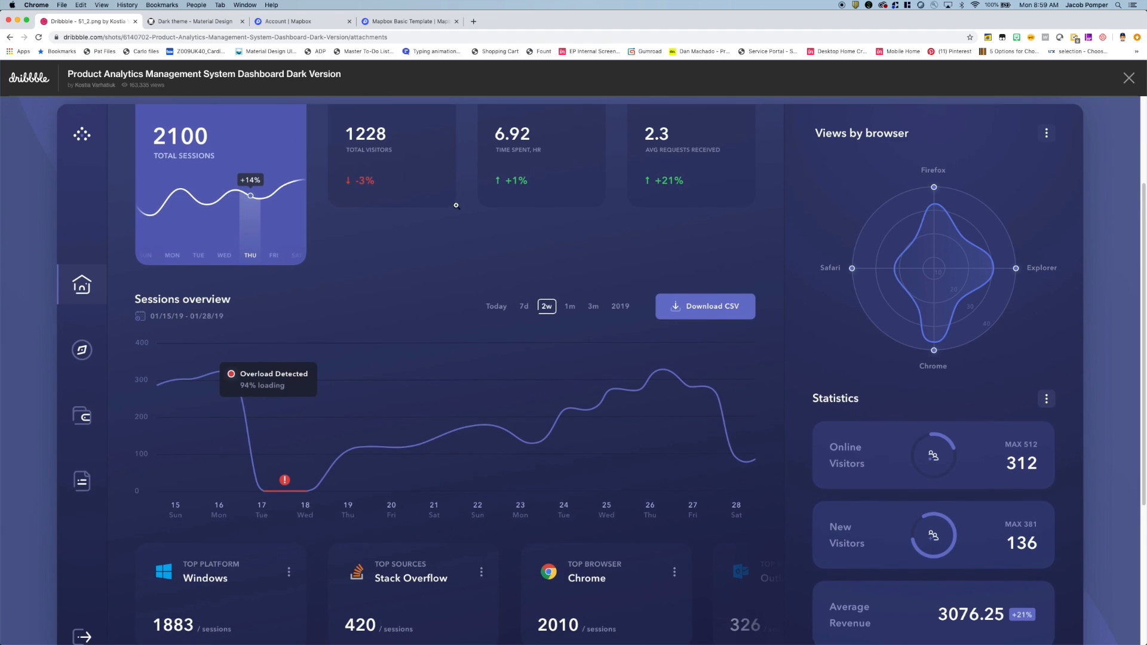
{"action": "scroll", "coordinate": [395, 234], "scroll_direction": "down", "scroll_amount": 1}
{"action": "scroll", "coordinate": [395, 235], "scroll_direction": "up", "scroll_amount": 1}
{"action": "scroll", "coordinate": [359, 233], "scroll_direction": "down", "scroll_amount": 1}
{"action": "scroll", "coordinate": [239, 226], "scroll_direction": "up", "scroll_amount": 5}
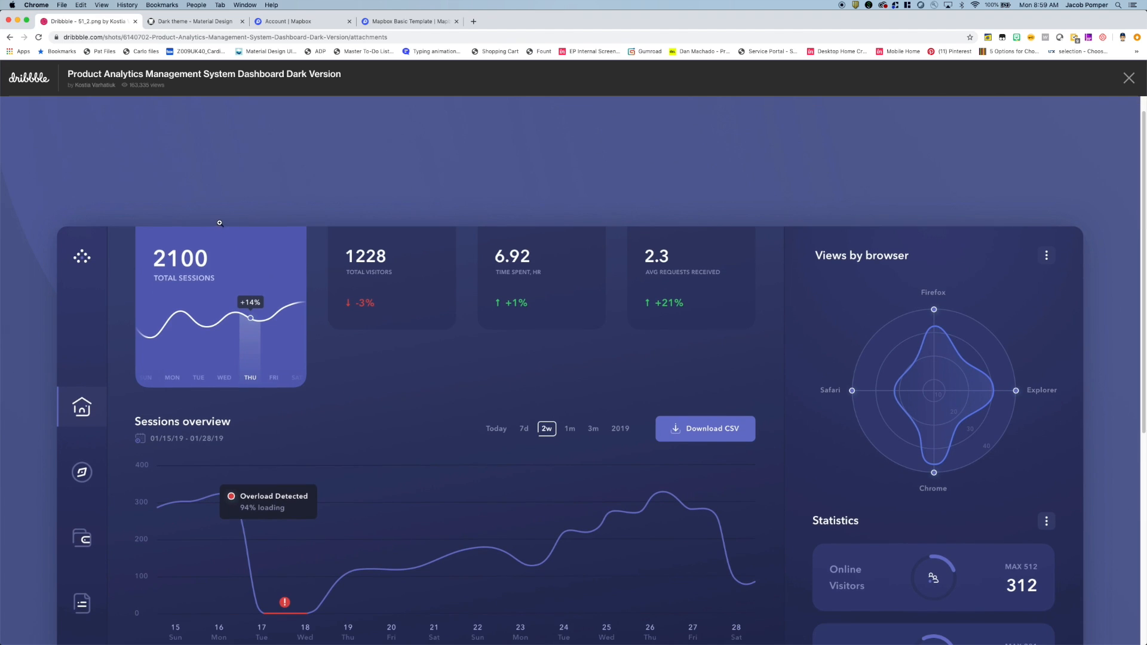
{"action": "scroll", "coordinate": [239, 281], "scroll_direction": "down", "scroll_amount": 5}
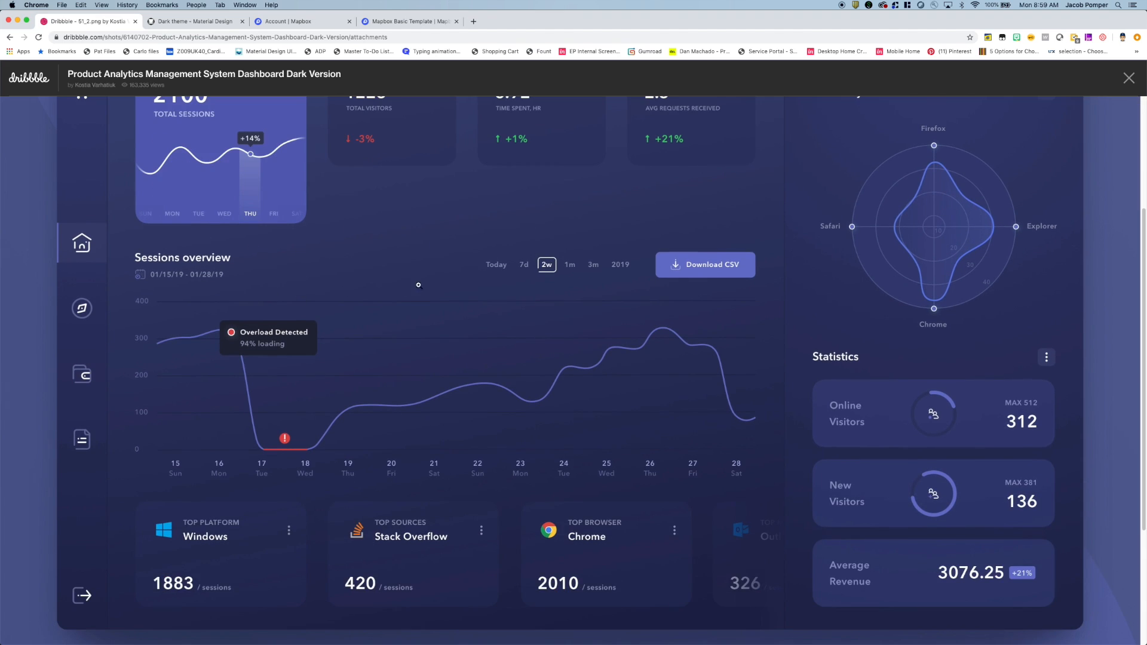
{"action": "scroll", "coordinate": [271, 260], "scroll_direction": "up", "scroll_amount": 1}
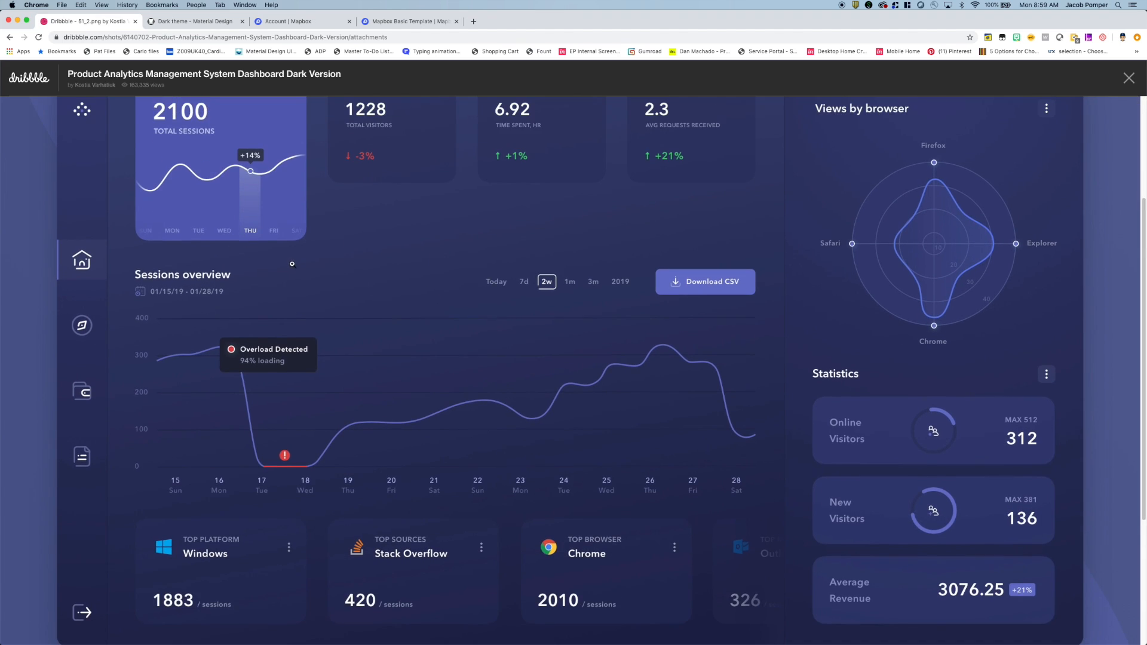
{"action": "scroll", "coordinate": [303, 329], "scroll_direction": "up", "scroll_amount": 1}
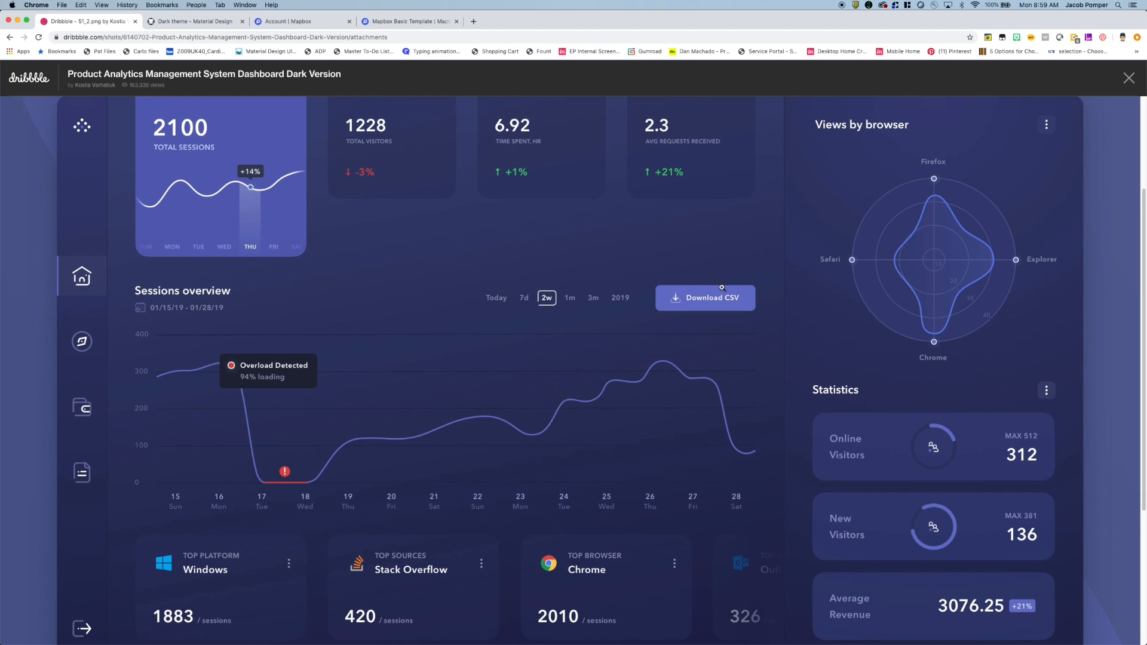
{"action": "scroll", "coordinate": [278, 222], "scroll_direction": "up", "scroll_amount": 1}
{"action": "scroll", "coordinate": [302, 233], "scroll_direction": "down", "scroll_amount": 1}
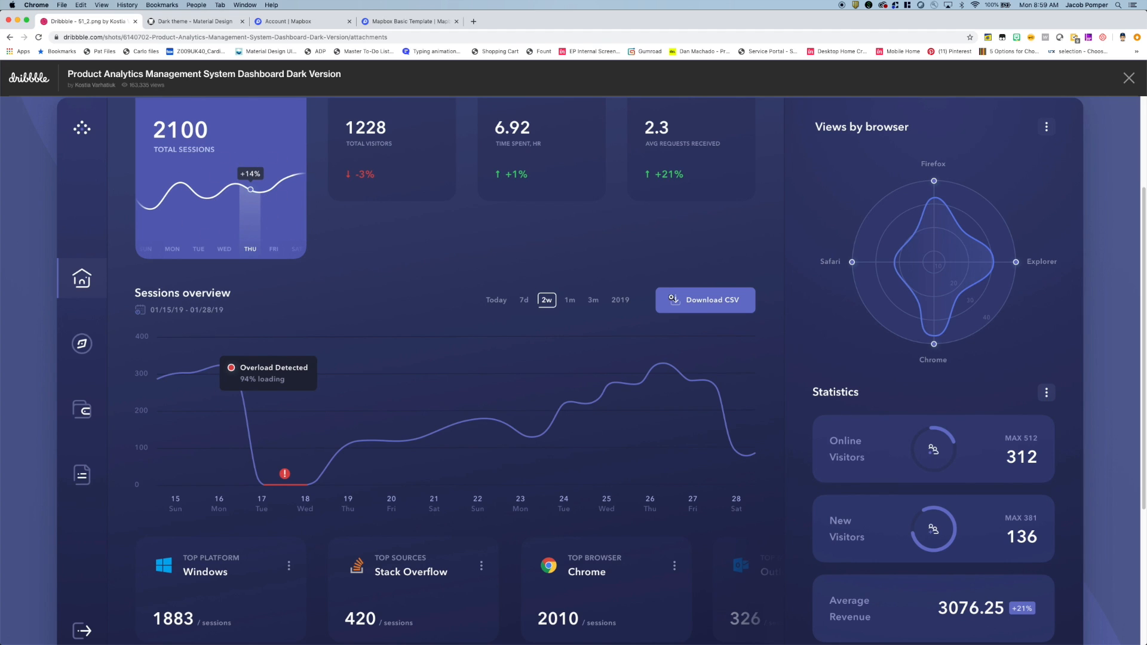
{"action": "scroll", "coordinate": [578, 299], "scroll_direction": "up", "scroll_amount": 1}
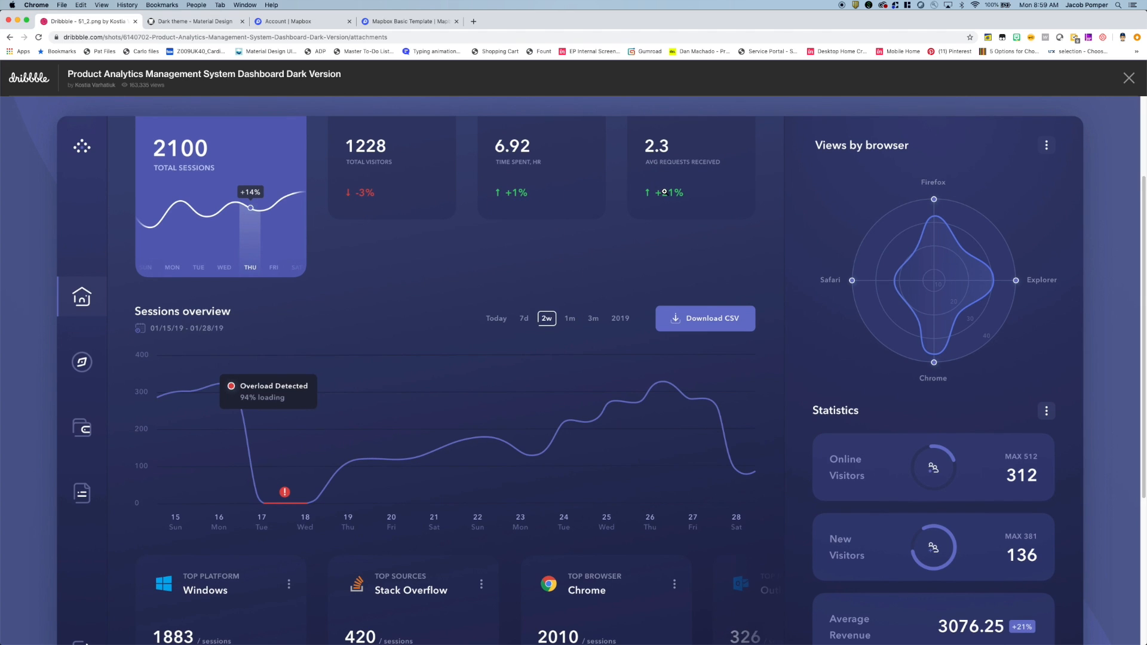
{"action": "scroll", "coordinate": [621, 211], "scroll_direction": "down", "scroll_amount": 1}
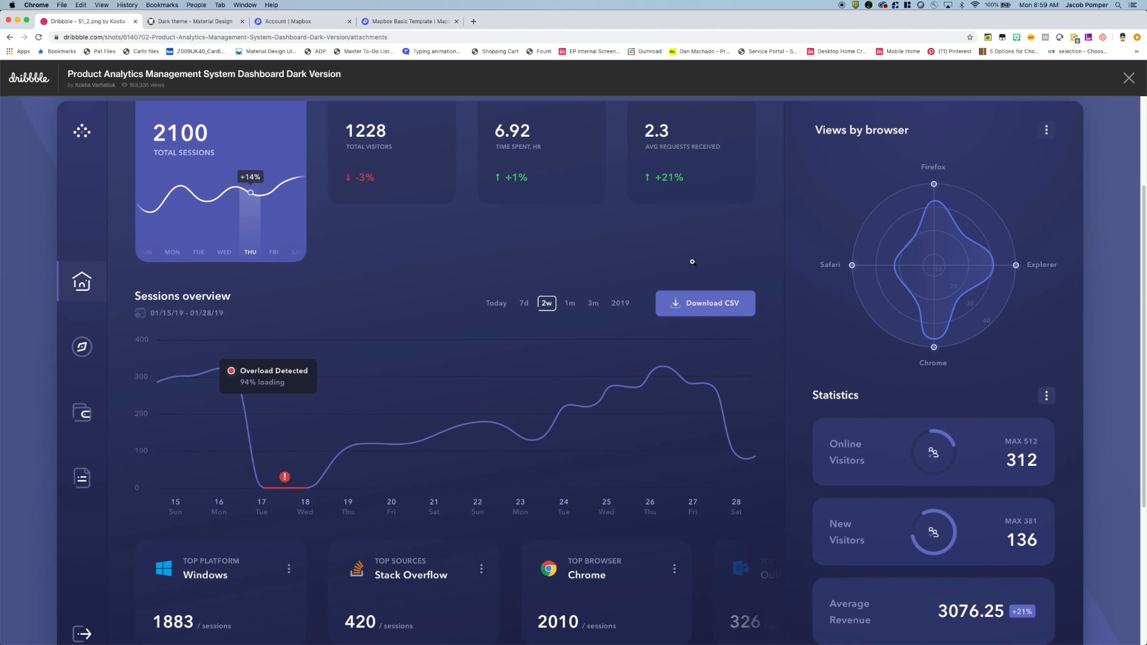
{"action": "scroll", "coordinate": [646, 251], "scroll_direction": "down", "scroll_amount": 2}
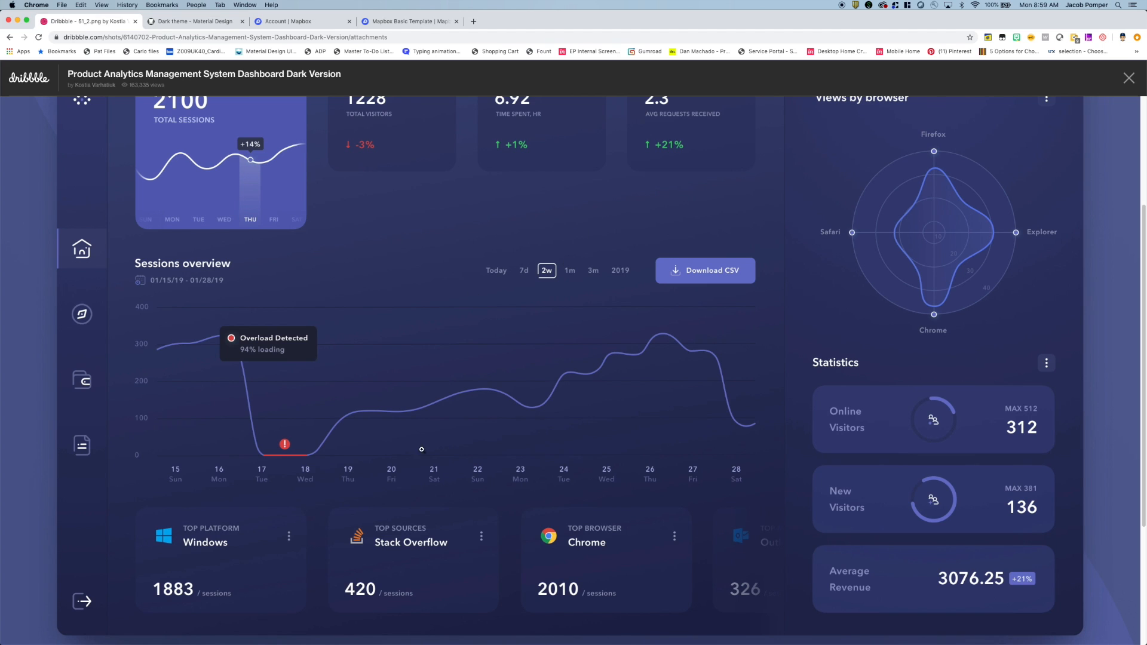
{"action": "scroll", "coordinate": [398, 556], "scroll_direction": "up", "scroll_amount": 1}
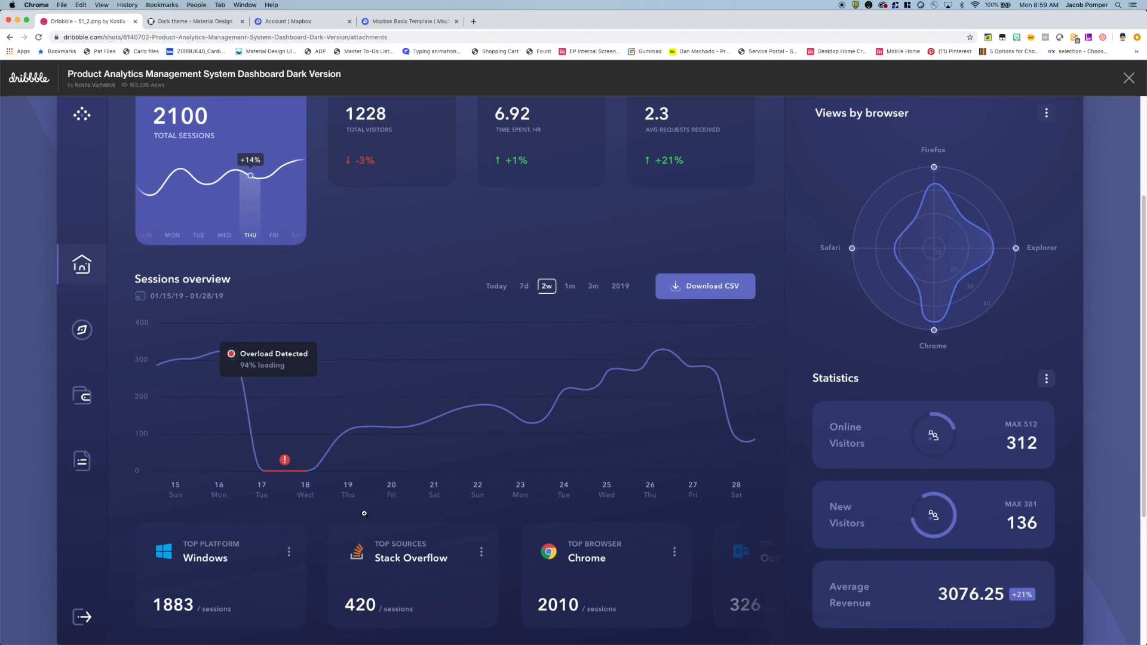
{"action": "scroll", "coordinate": [780, 385], "scroll_direction": "down", "scroll_amount": 2}
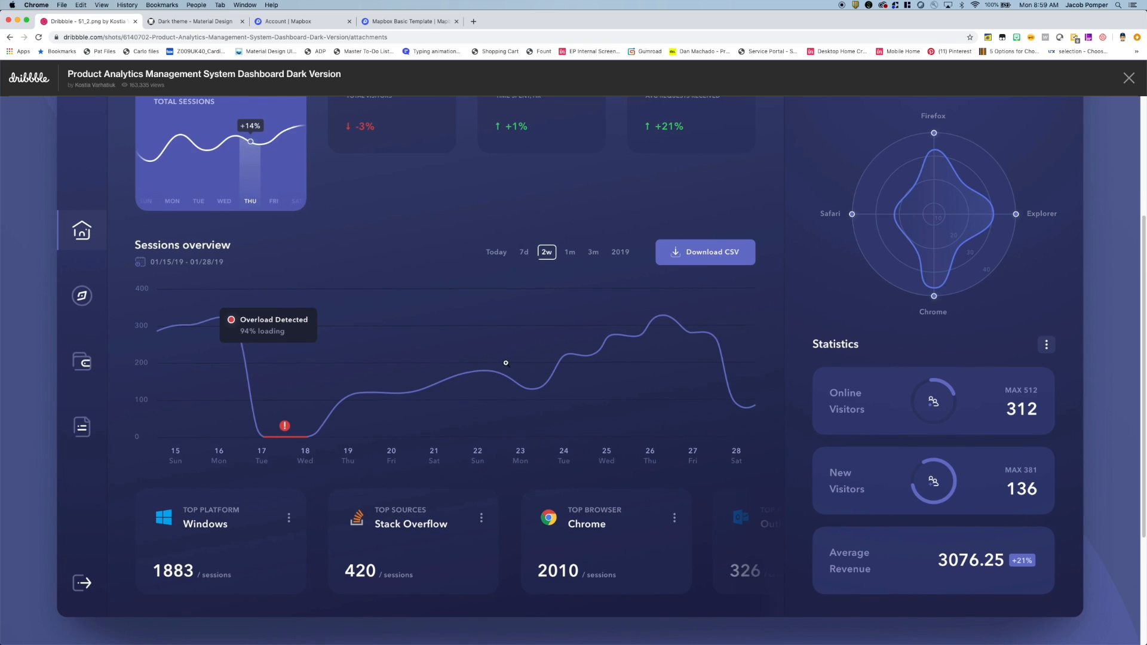
{"action": "scroll", "coordinate": [504, 361], "scroll_direction": "up", "scroll_amount": 1}
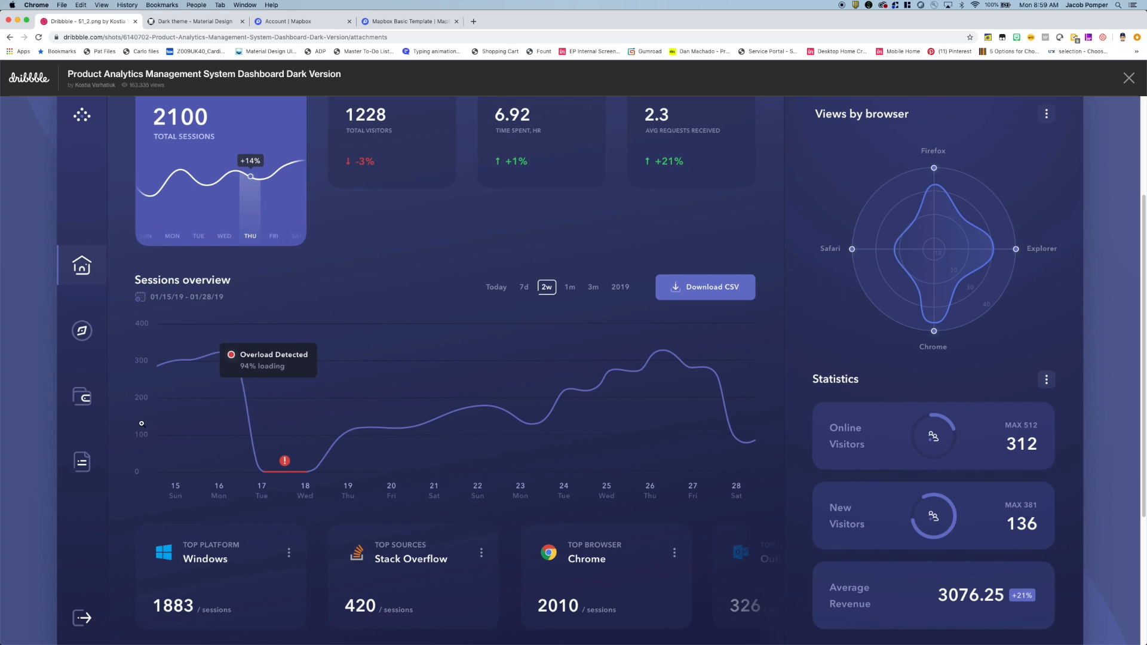
{"action": "scroll", "coordinate": [142, 425], "scroll_direction": "up", "scroll_amount": 1}
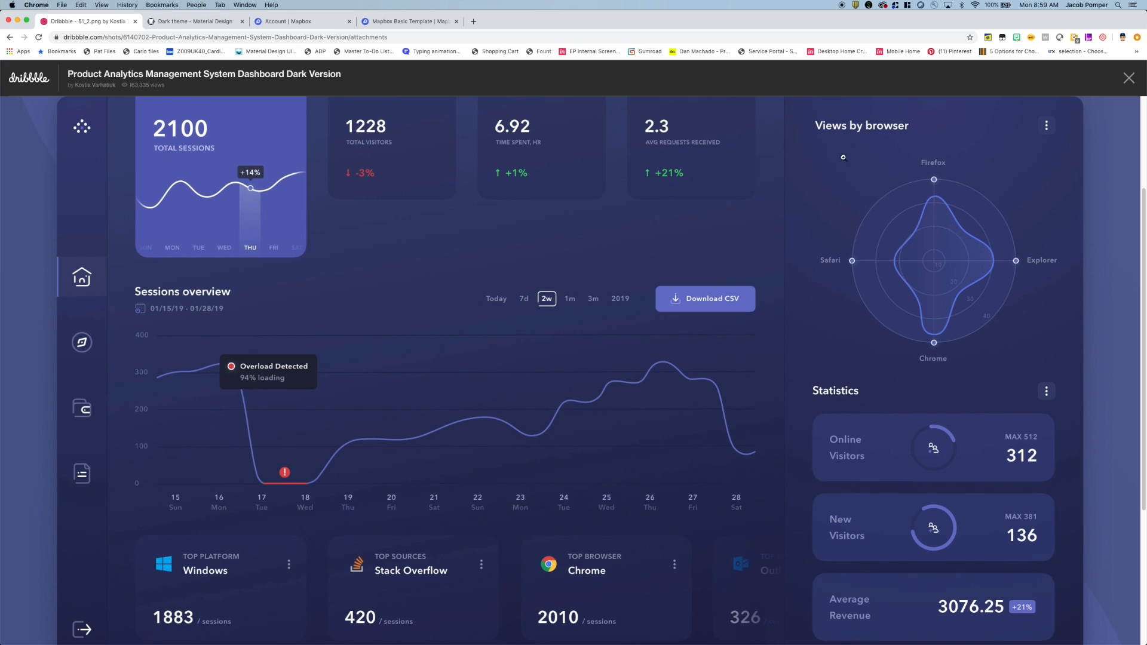
{"action": "scroll", "coordinate": [951, 173], "scroll_direction": "down", "scroll_amount": 1}
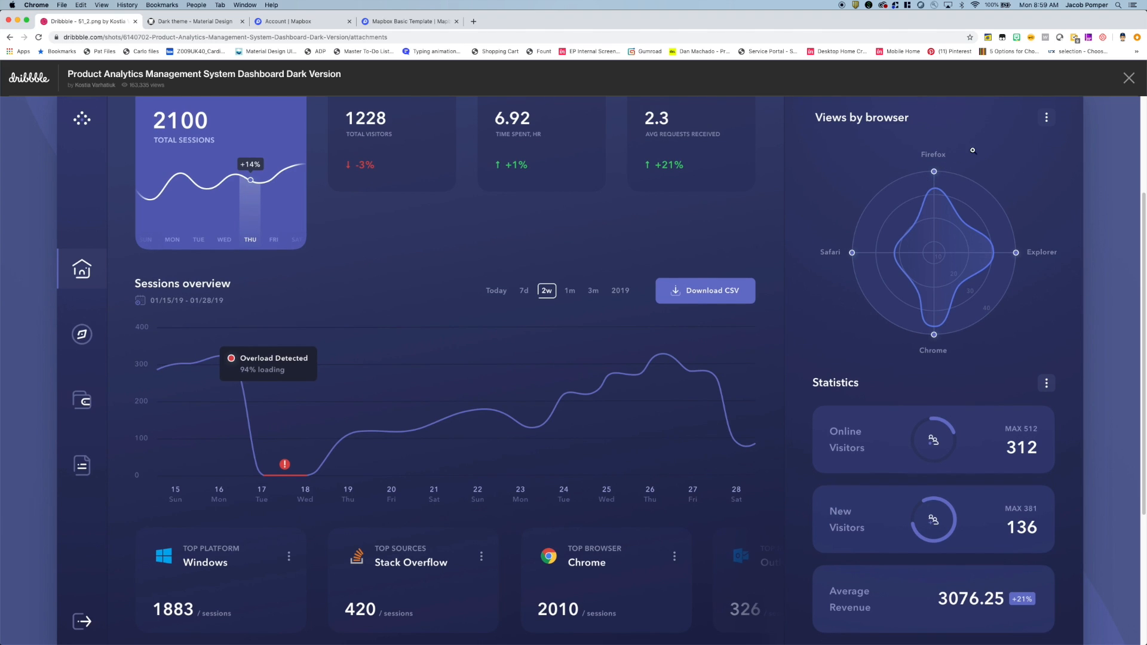
- Close the enlarged dashboard image and its shot details, and browse further through the "dark ui" results for dark interface examples
{"action": "left_click", "coordinate": [1129, 79]}
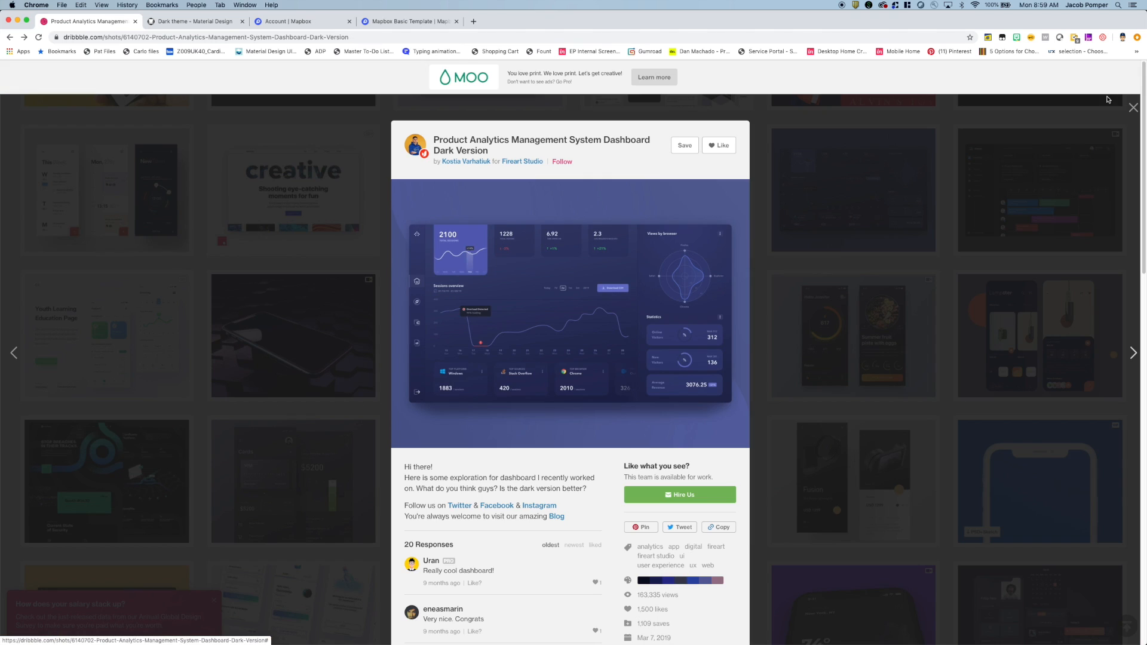
{"action": "left_click", "coordinate": [352, 251]}
{"action": "scroll", "coordinate": [409, 293], "scroll_direction": "down", "scroll_amount": 4}
{"action": "scroll", "coordinate": [408, 293], "scroll_direction": "down", "scroll_amount": 10}
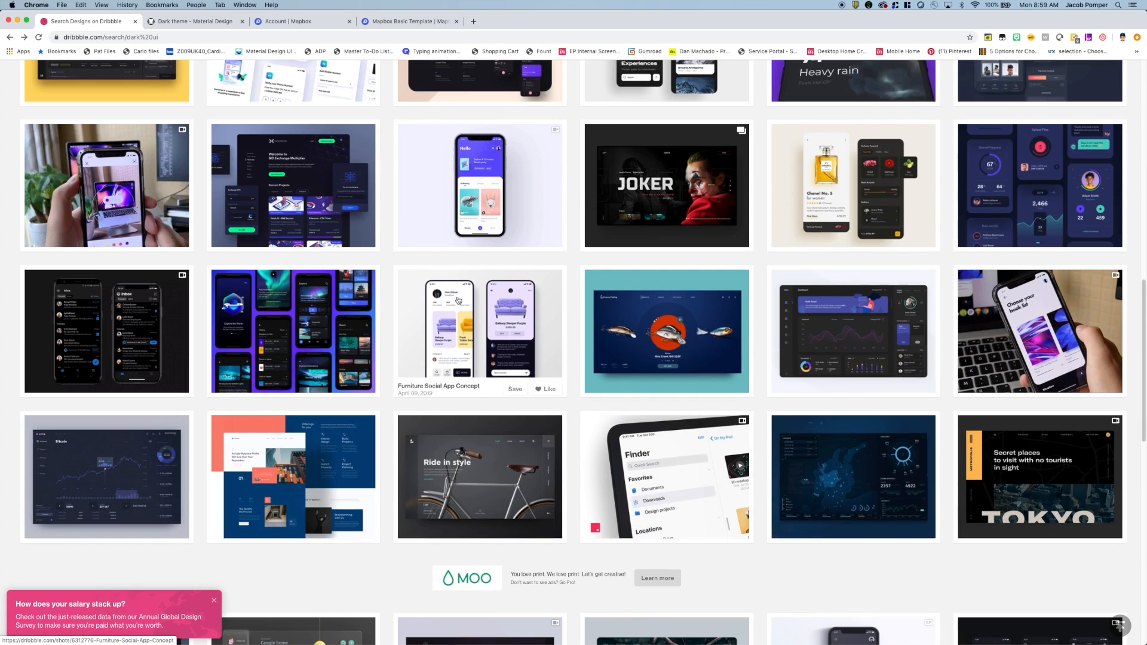
{"action": "scroll", "coordinate": [481, 311], "scroll_direction": "down", "scroll_amount": 4}
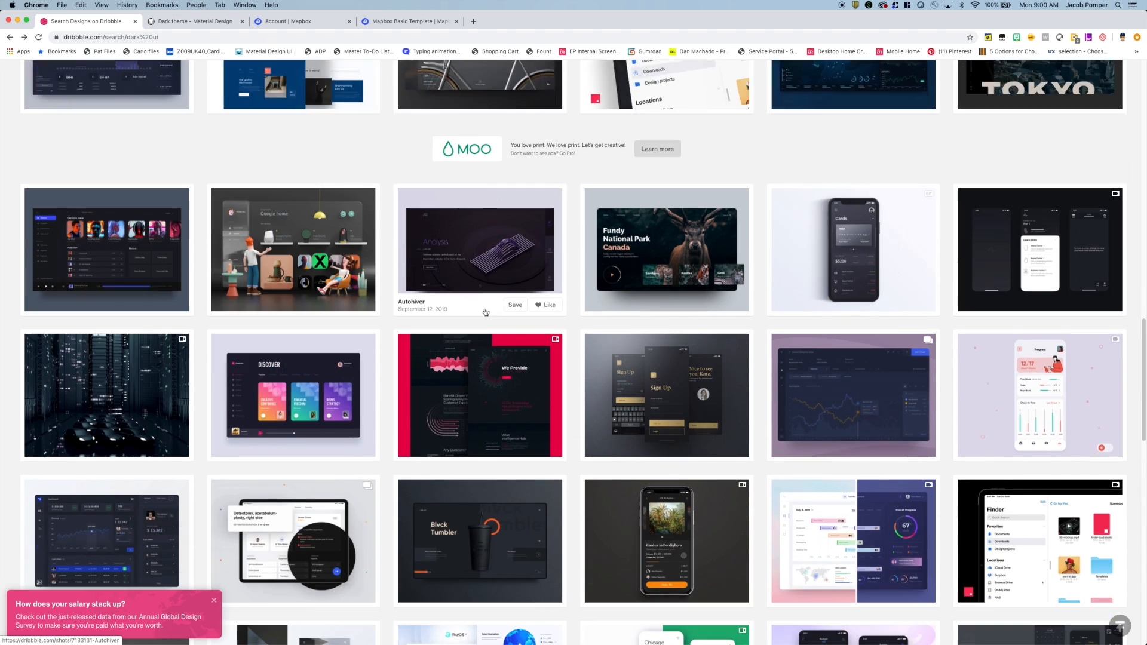
{"action": "scroll", "coordinate": [545, 320], "scroll_direction": "up", "scroll_amount": 2}
{"action": "scroll", "coordinate": [545, 321], "scroll_direction": "down", "scroll_amount": 2}
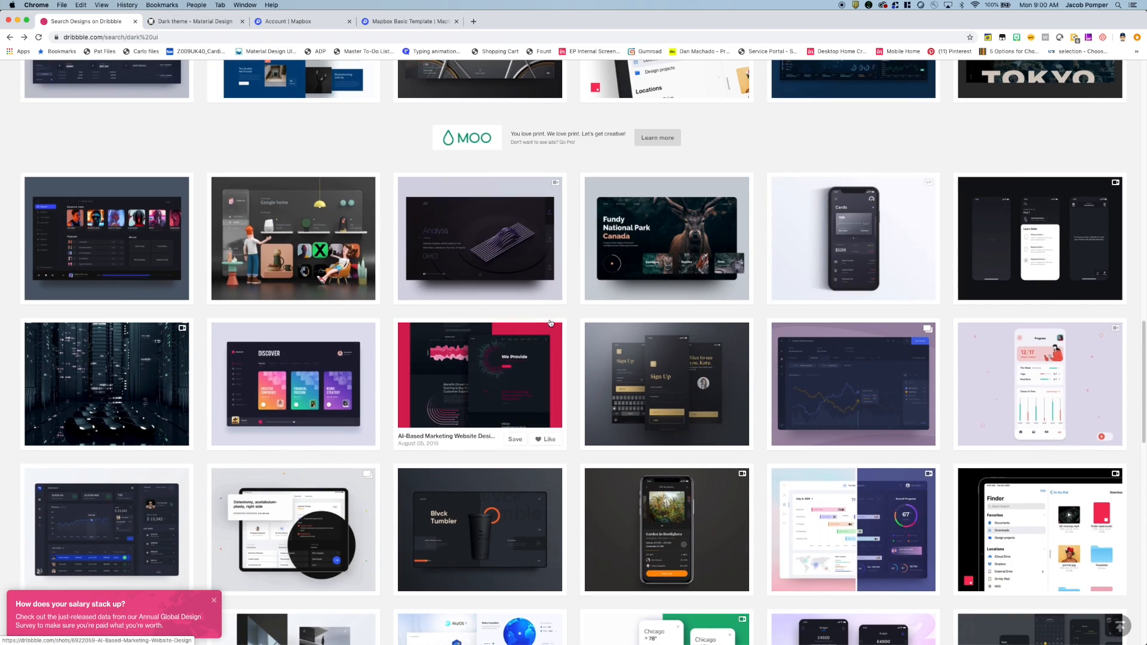
- Open the "Server Management Sci-Fi Dashboard" shot from the results, enlarge its image, and examine its map, server list, status colours and charts
{"action": "scroll", "coordinate": [858, 270], "scroll_direction": "up", "scroll_amount": 5}
{"action": "left_click", "coordinate": [858, 270]}
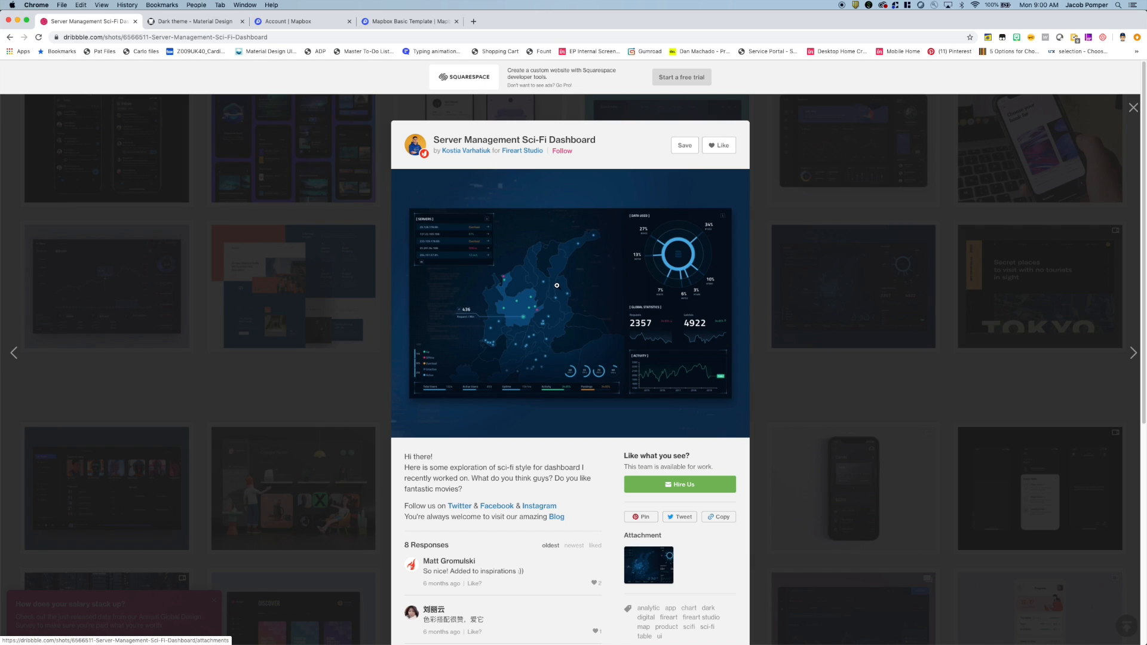
{"action": "left_click", "coordinate": [555, 260]}
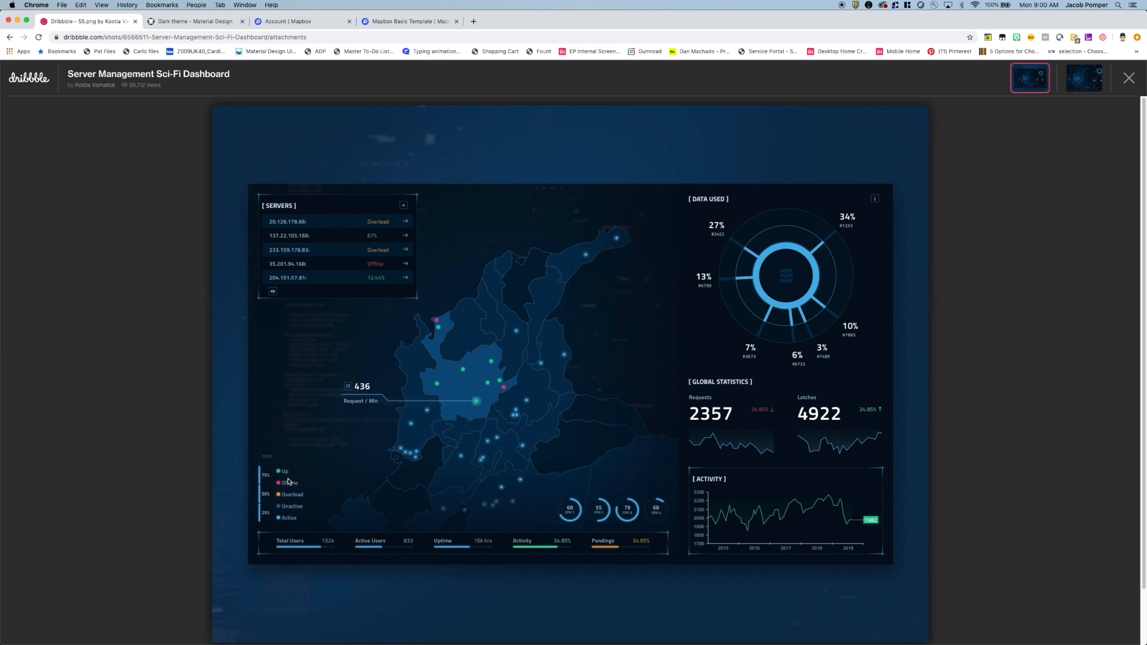
{"action": "scroll", "coordinate": [538, 322], "scroll_direction": "down", "scroll_amount": 1}
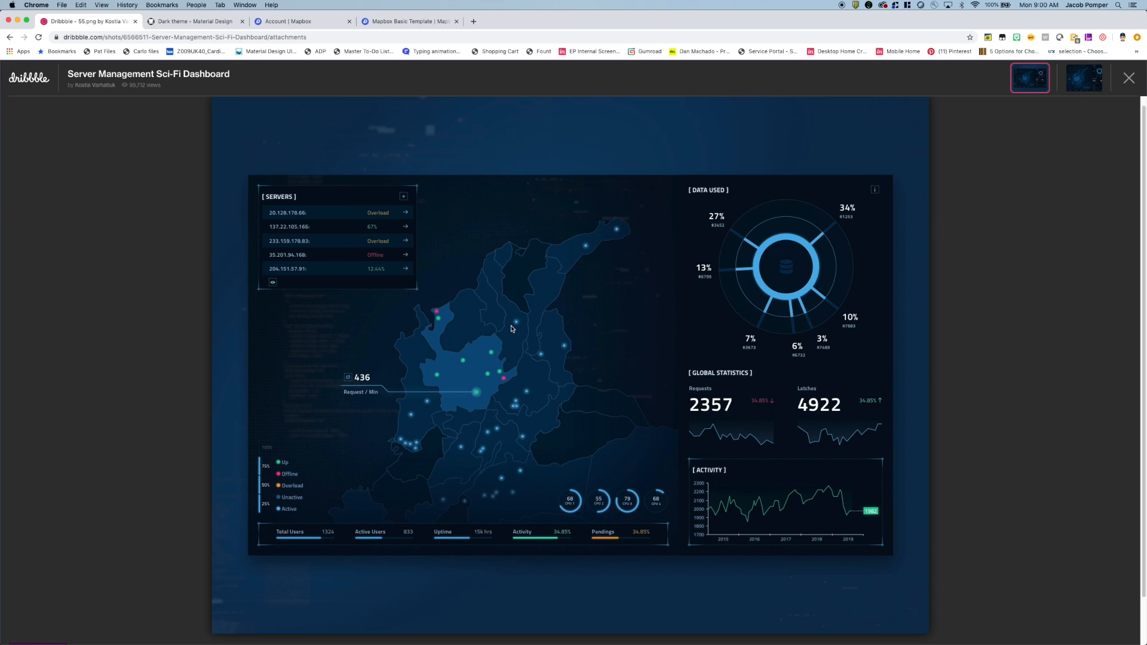
- Close the sci-fi dashboard, browse further down the results, and study the enlarged image of the "Marketing Agency Dashboard Dark Mode" shot before closing it
{"action": "key", "text": "Escape"}
{"action": "scroll", "coordinate": [770, 328], "scroll_direction": "down", "scroll_amount": 8}
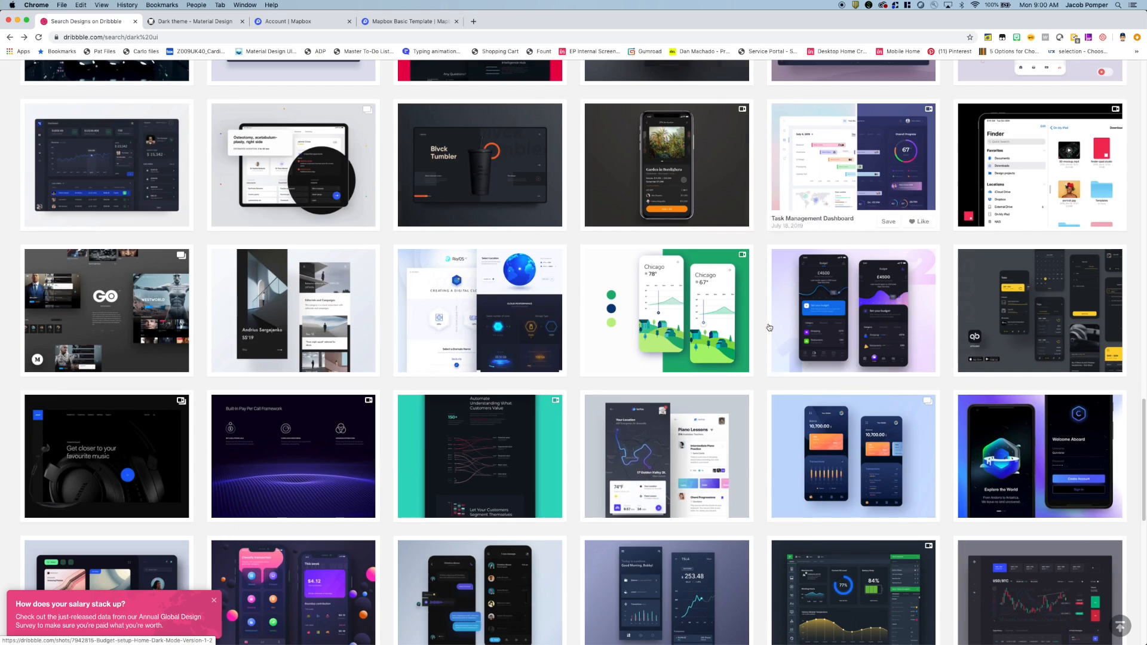
{"action": "scroll", "coordinate": [769, 328], "scroll_direction": "down", "scroll_amount": 5}
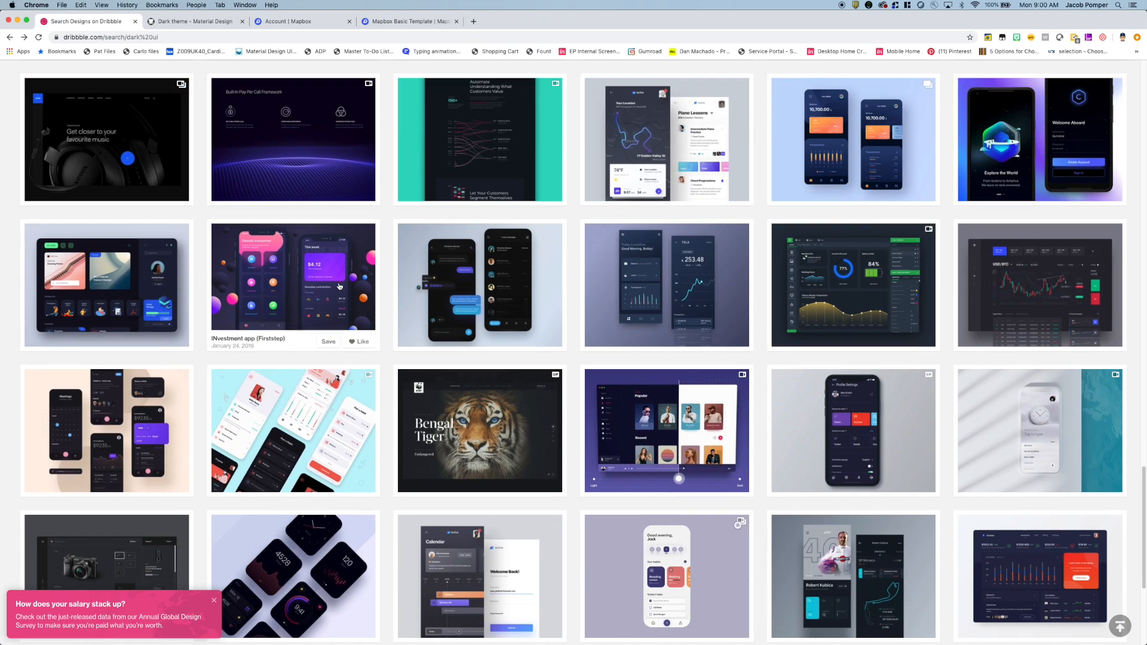
{"action": "scroll", "coordinate": [340, 286], "scroll_direction": "down", "scroll_amount": 3}
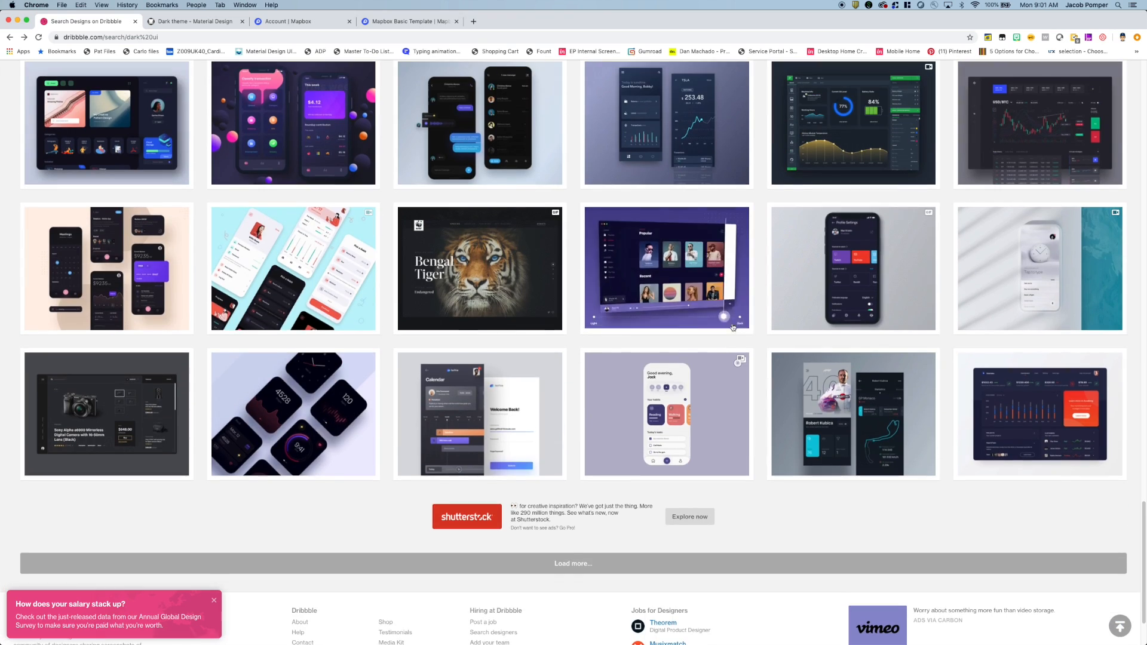
{"action": "left_click", "coordinate": [1039, 418]}
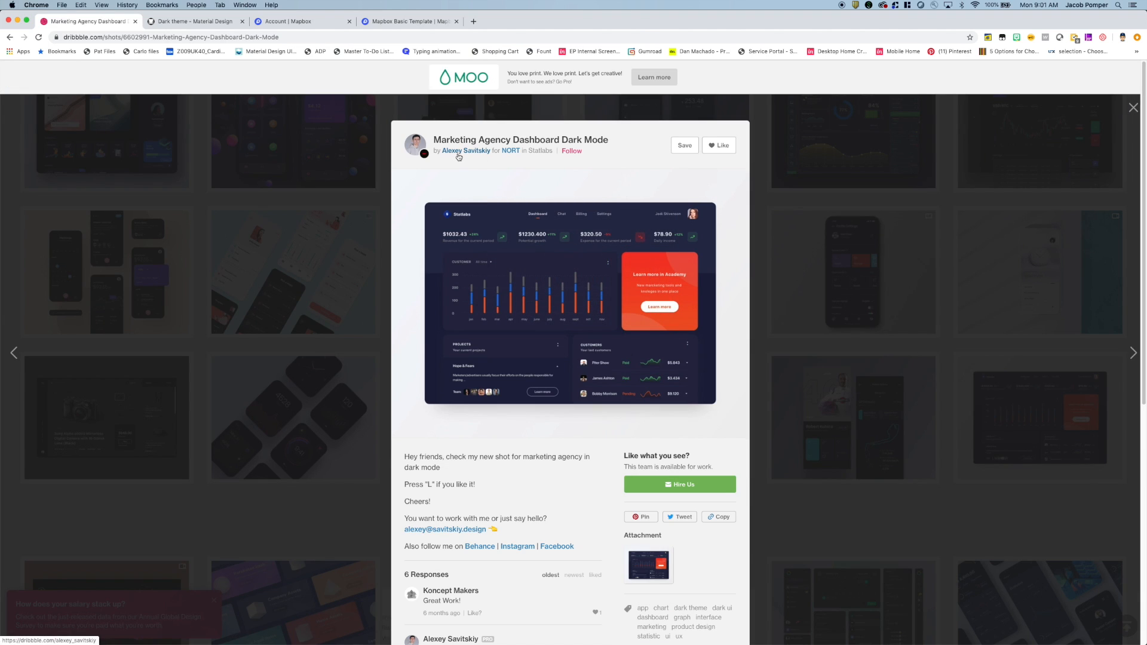
{"action": "left_click", "coordinate": [519, 219]}
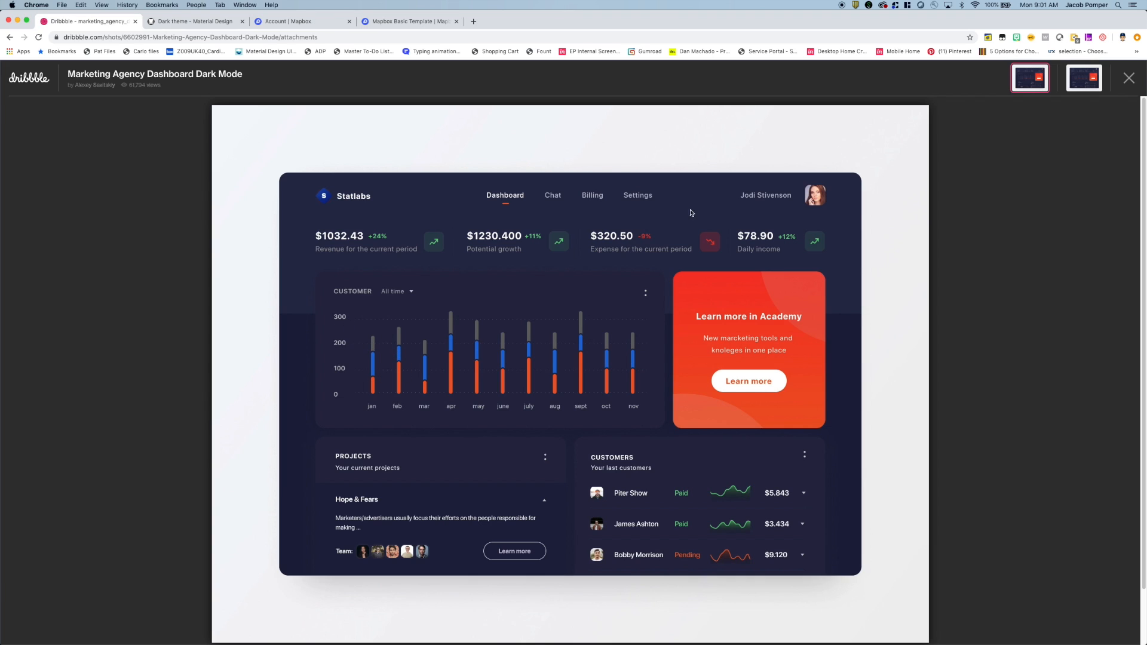
{"action": "left_click", "coordinate": [1129, 78]}
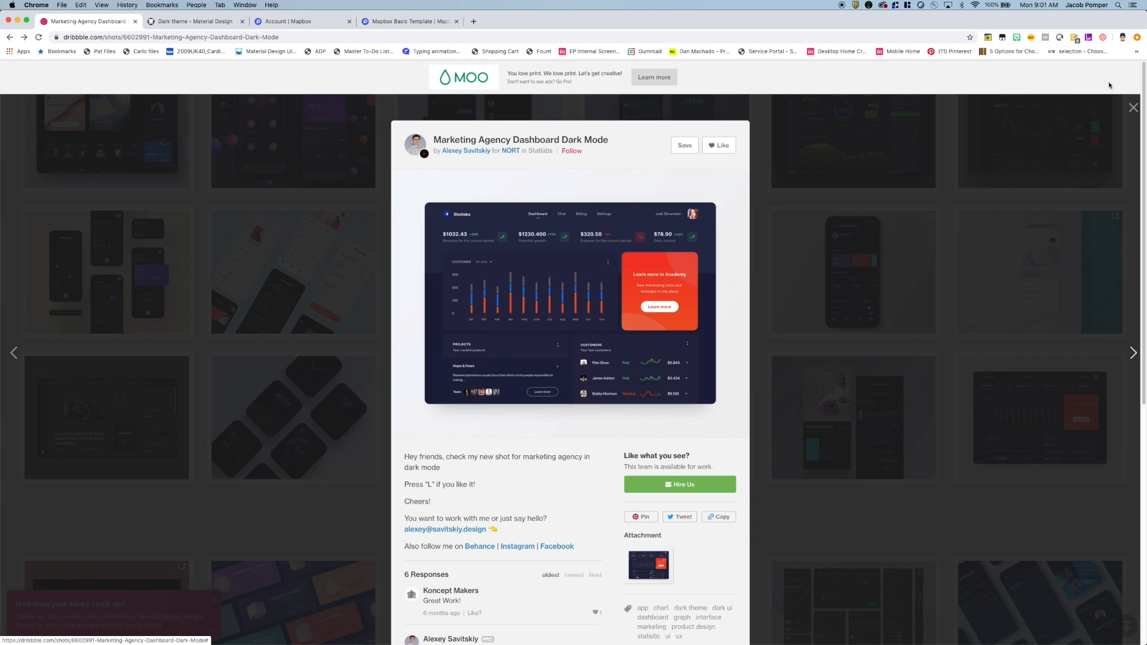
- Switch to the Material Design "Dark theme" page and skim its introduction, usage principles and properties
{"action": "left_click", "coordinate": [206, 24]}
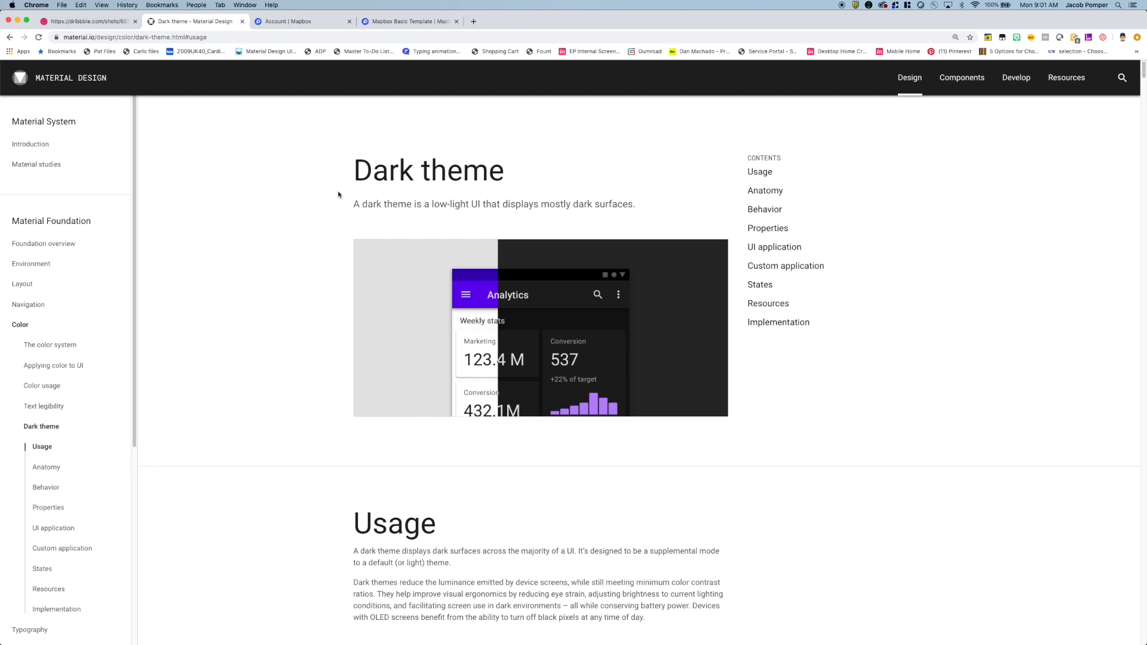
{"action": "scroll", "coordinate": [338, 192], "scroll_direction": "down", "scroll_amount": 4}
{"action": "scroll", "coordinate": [320, 191], "scroll_direction": "down", "scroll_amount": 11}
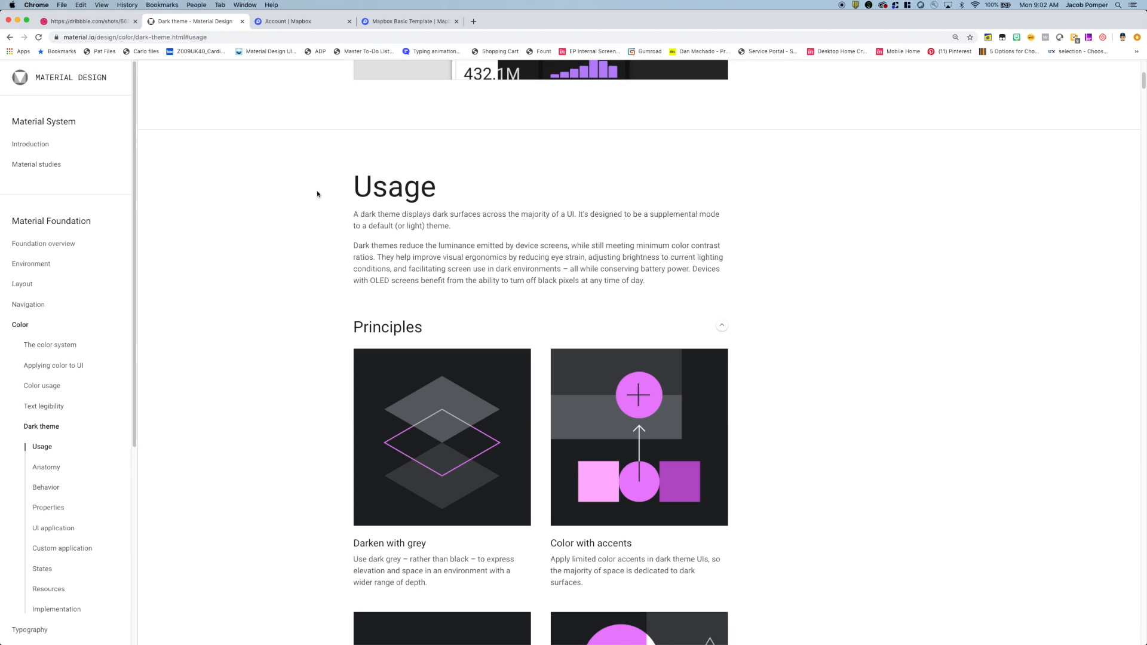
{"action": "scroll", "coordinate": [314, 193], "scroll_direction": "up", "scroll_amount": 15}
{"action": "scroll", "coordinate": [215, 227], "scroll_direction": "down", "scroll_amount": 18}
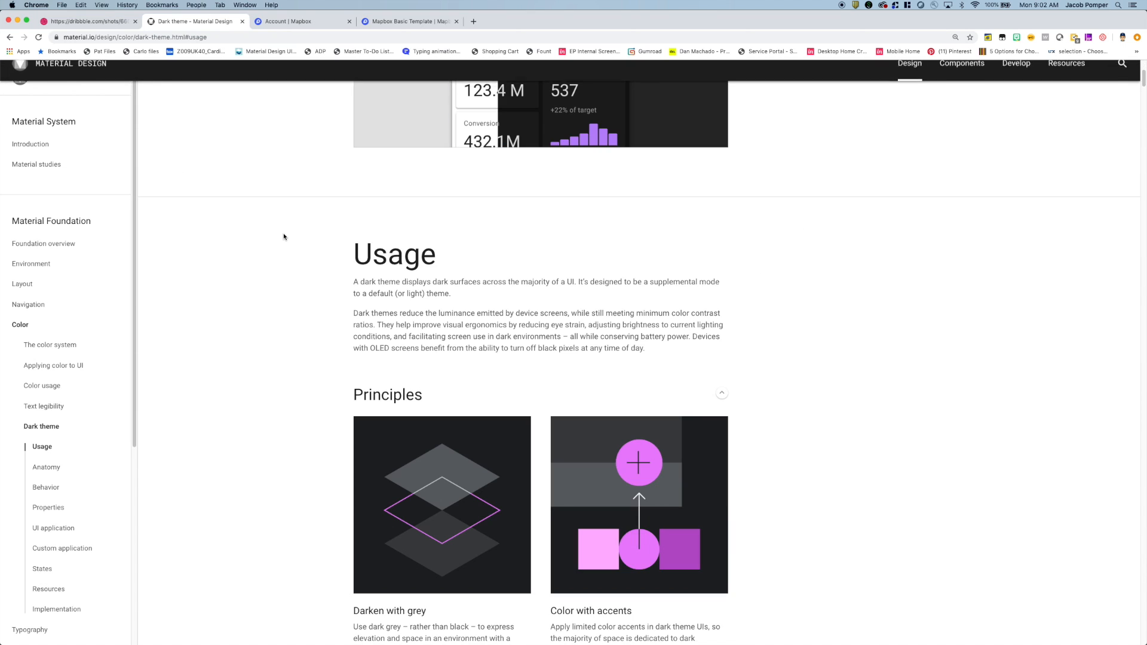
{"action": "scroll", "coordinate": [284, 234], "scroll_direction": "down", "scroll_amount": 7}
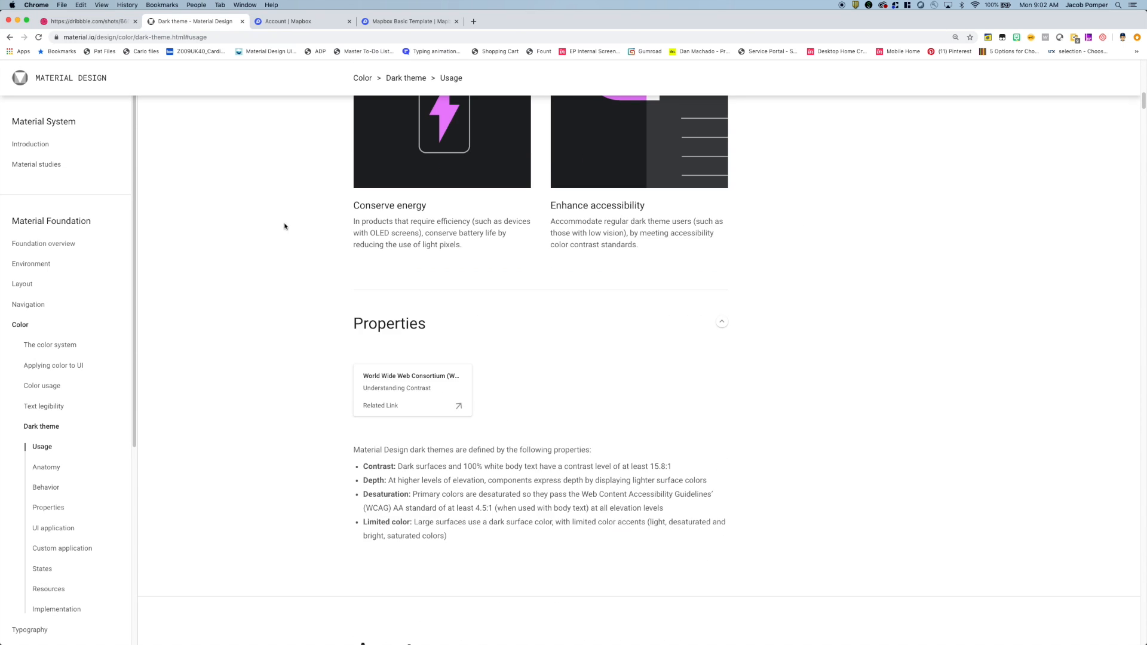
{"action": "scroll", "coordinate": [285, 200], "scroll_direction": "up", "scroll_amount": 10}
{"action": "scroll", "coordinate": [287, 200], "scroll_direction": "up", "scroll_amount": 6}
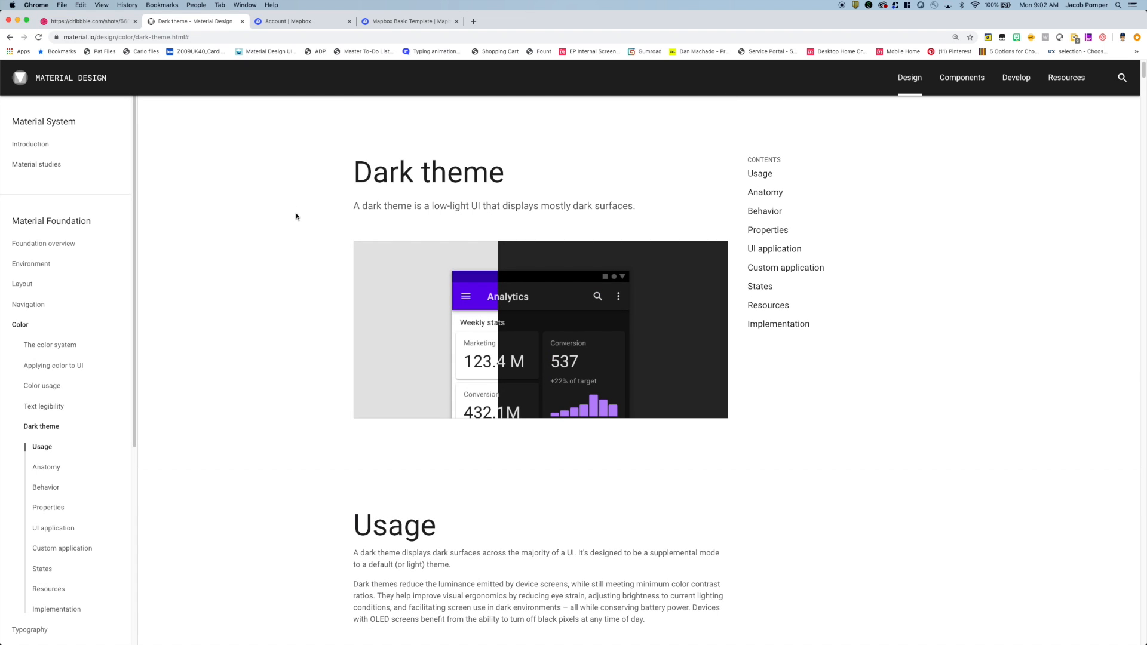
{"action": "scroll", "coordinate": [297, 215], "scroll_direction": "down", "scroll_amount": 2}
{"action": "scroll", "coordinate": [323, 180], "scroll_direction": "up", "scroll_amount": 3}
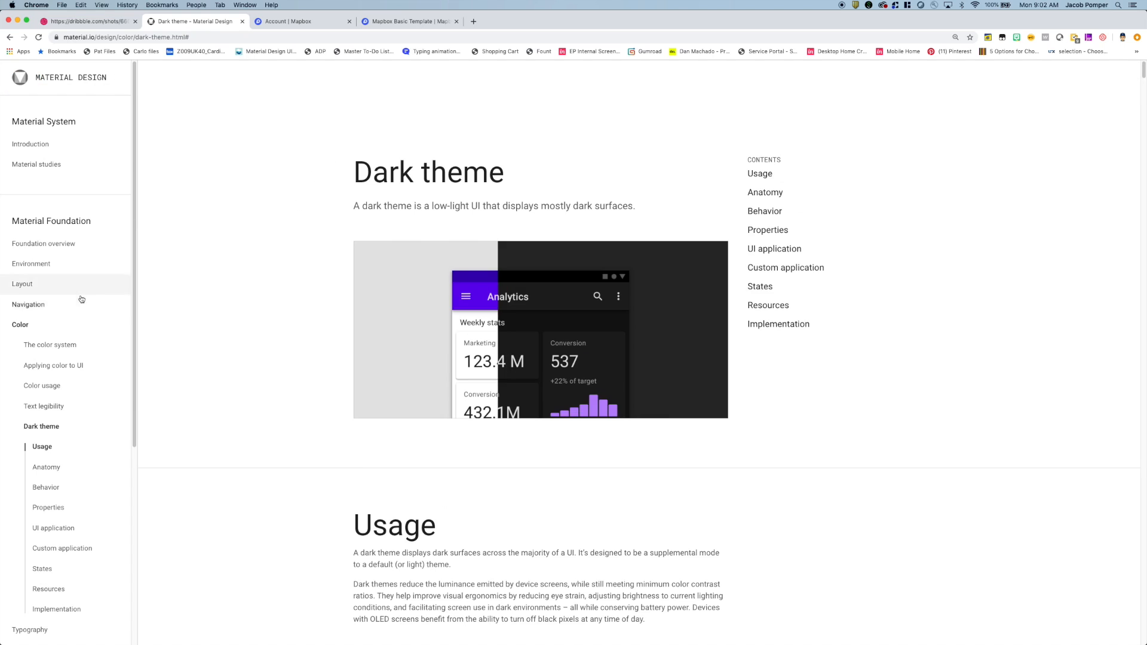
{"action": "triple_click", "coordinate": [478, 174]}
{"action": "left_click", "coordinate": [478, 173]}
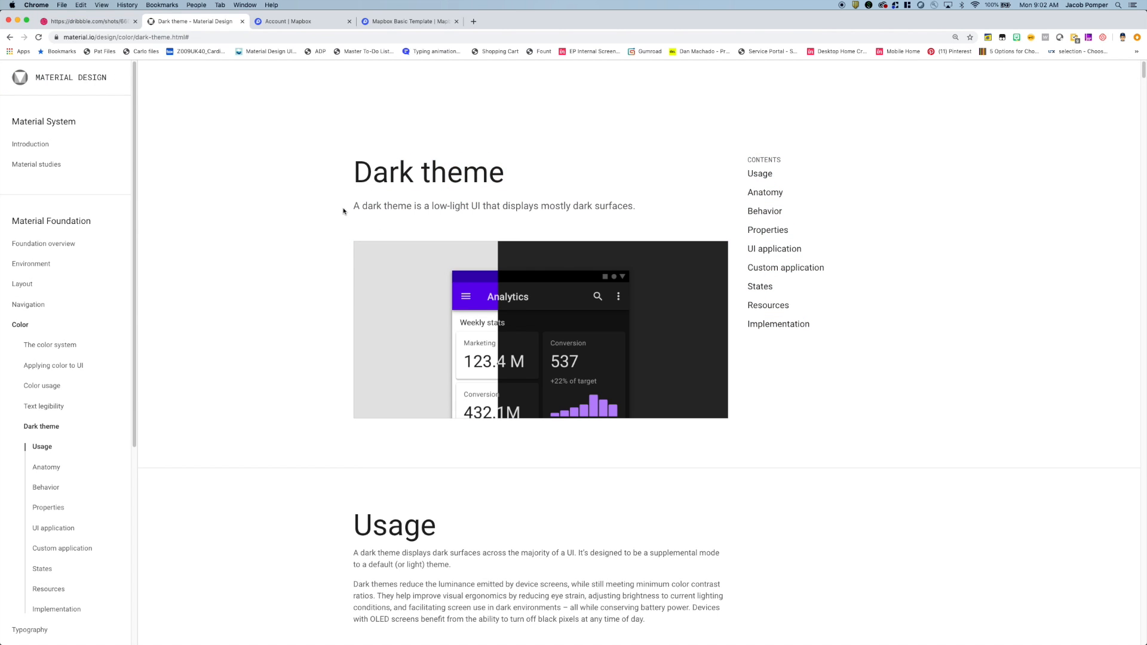
- Read the "Darken with grey" principle, highlighting the phrase "rather than black" and the advice on elevation and space
{"action": "scroll", "coordinate": [346, 215], "scroll_direction": "down", "scroll_amount": 5}
{"action": "scroll", "coordinate": [328, 203], "scroll_direction": "down", "scroll_amount": 4}
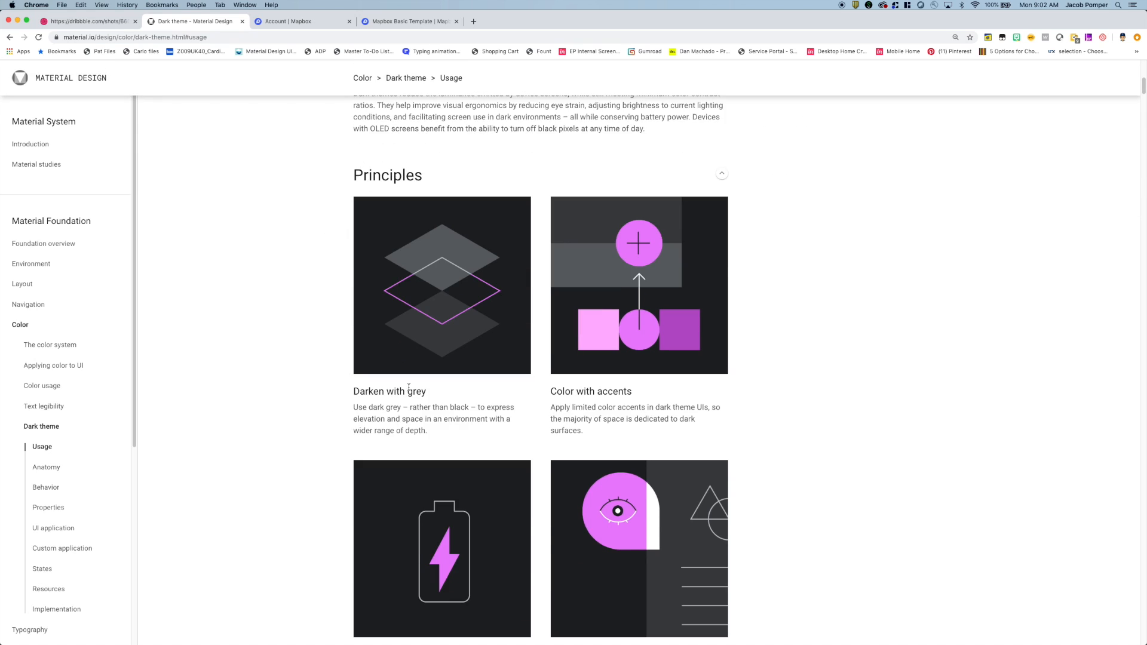
{"action": "left_click_drag", "start_coordinate": [357, 389], "coordinate": [470, 408]}
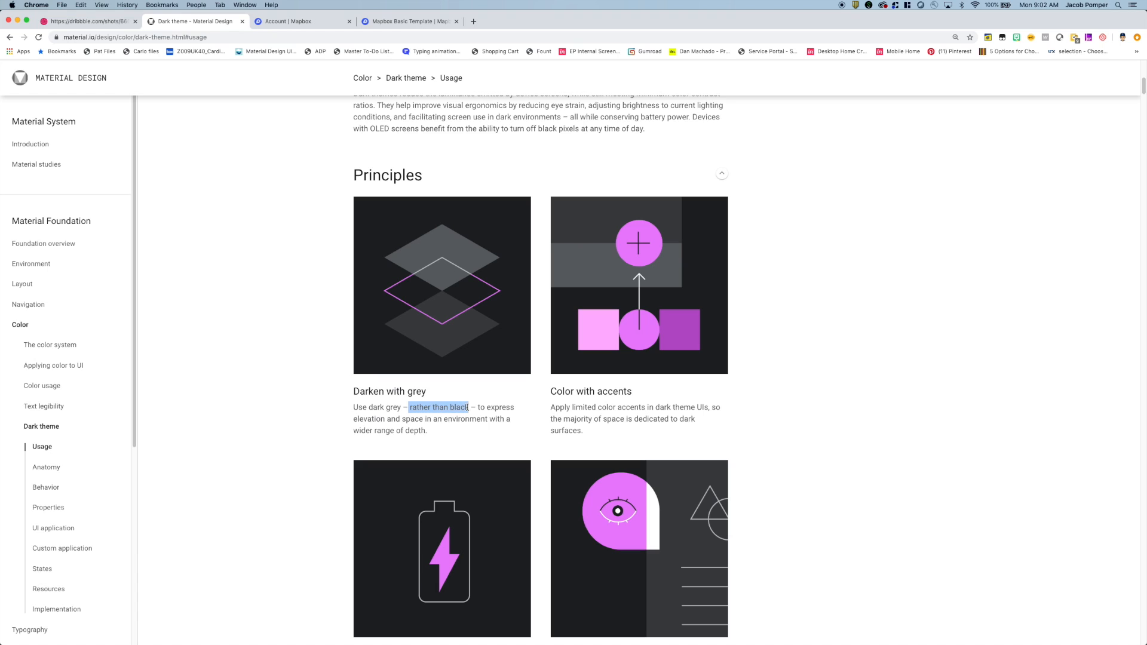
{"action": "left_click", "coordinate": [477, 410]}
{"action": "left_click_drag", "start_coordinate": [366, 415], "coordinate": [459, 419]}
{"action": "left_click", "coordinate": [460, 418]}
- Read the remaining dark theme principles: "Color with accents", "Conserve energy" and "Enhance accessibility"
{"action": "scroll", "coordinate": [636, 233], "scroll_direction": "down", "scroll_amount": 3}
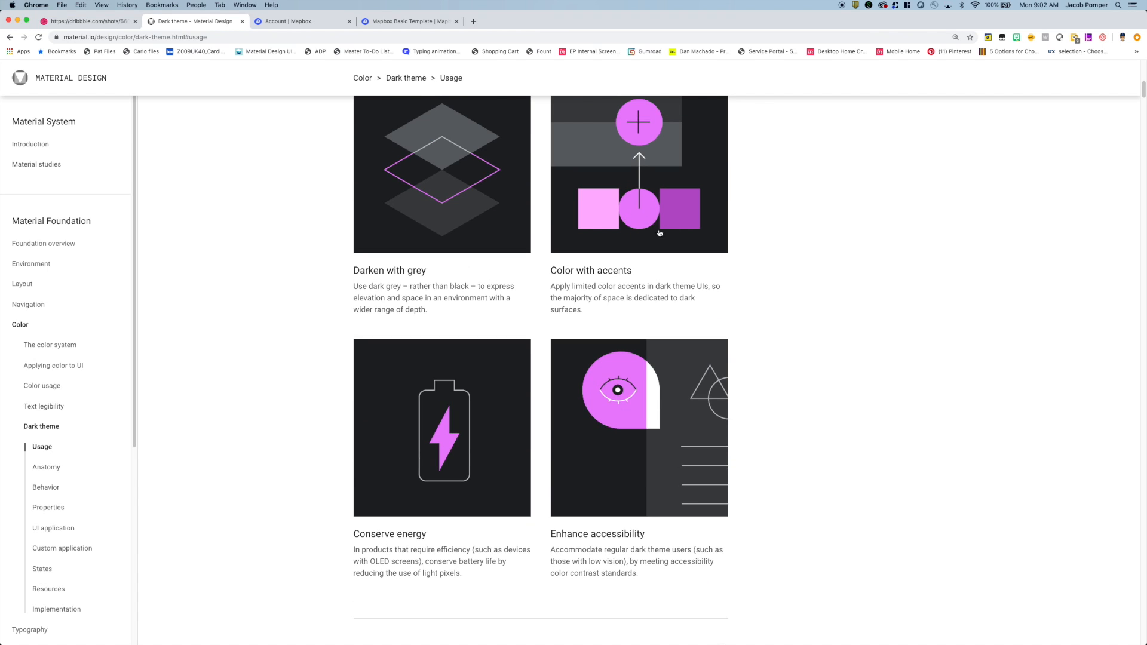
{"action": "scroll", "coordinate": [456, 480], "scroll_direction": "down", "scroll_amount": 1}
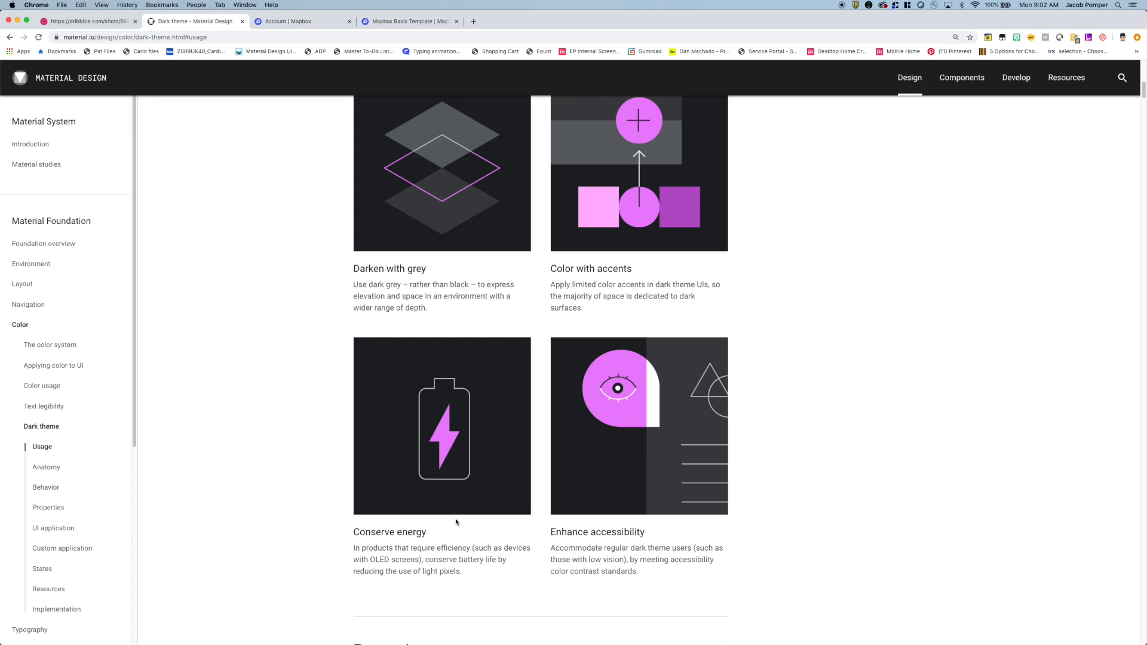
{"action": "scroll", "coordinate": [611, 387], "scroll_direction": "down", "scroll_amount": 1}
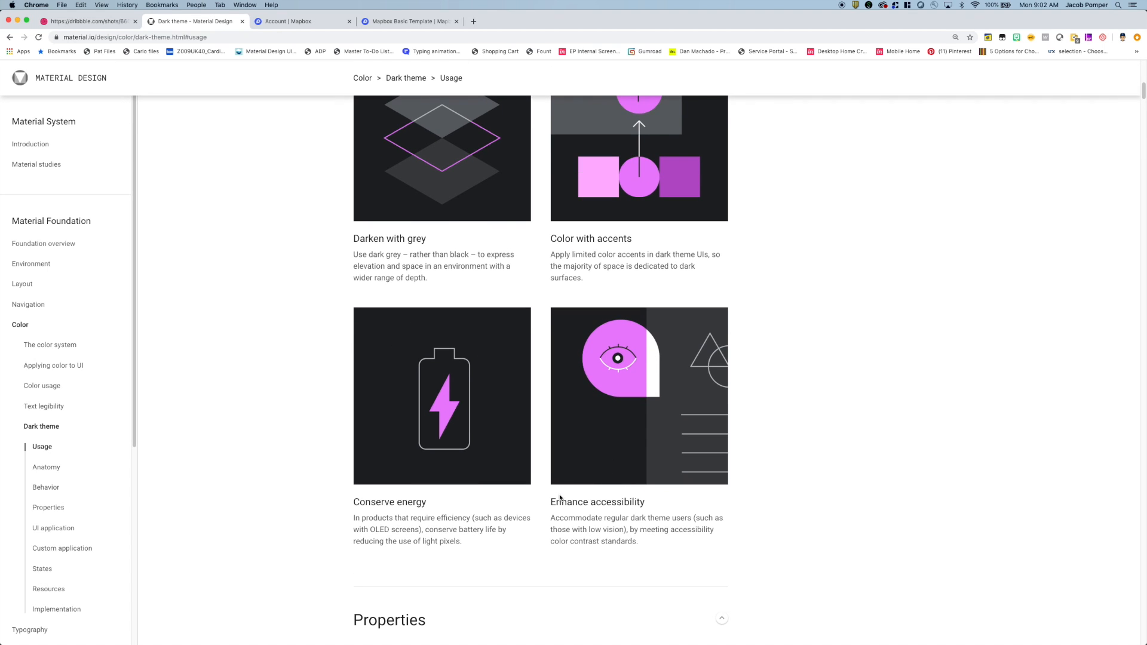
{"action": "left_click_drag", "start_coordinate": [565, 502], "coordinate": [654, 505]}
{"action": "left_click", "coordinate": [674, 508]}
{"action": "scroll", "coordinate": [645, 501], "scroll_direction": "down", "scroll_amount": 1}
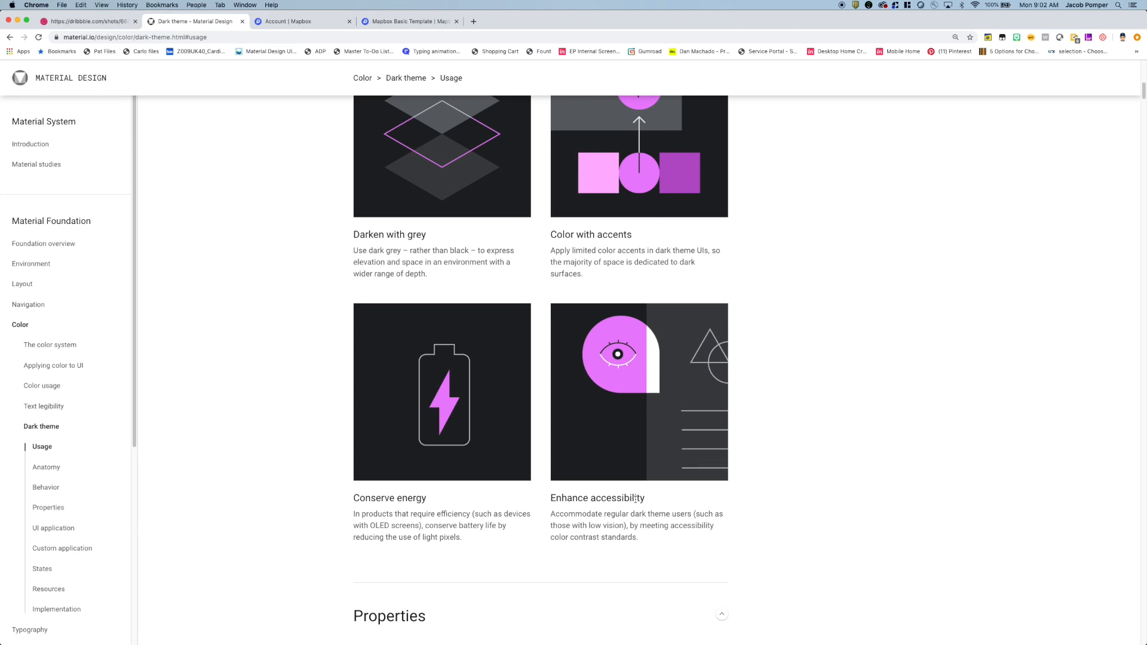
{"action": "scroll", "coordinate": [627, 499], "scroll_direction": "down", "scroll_amount": 1}
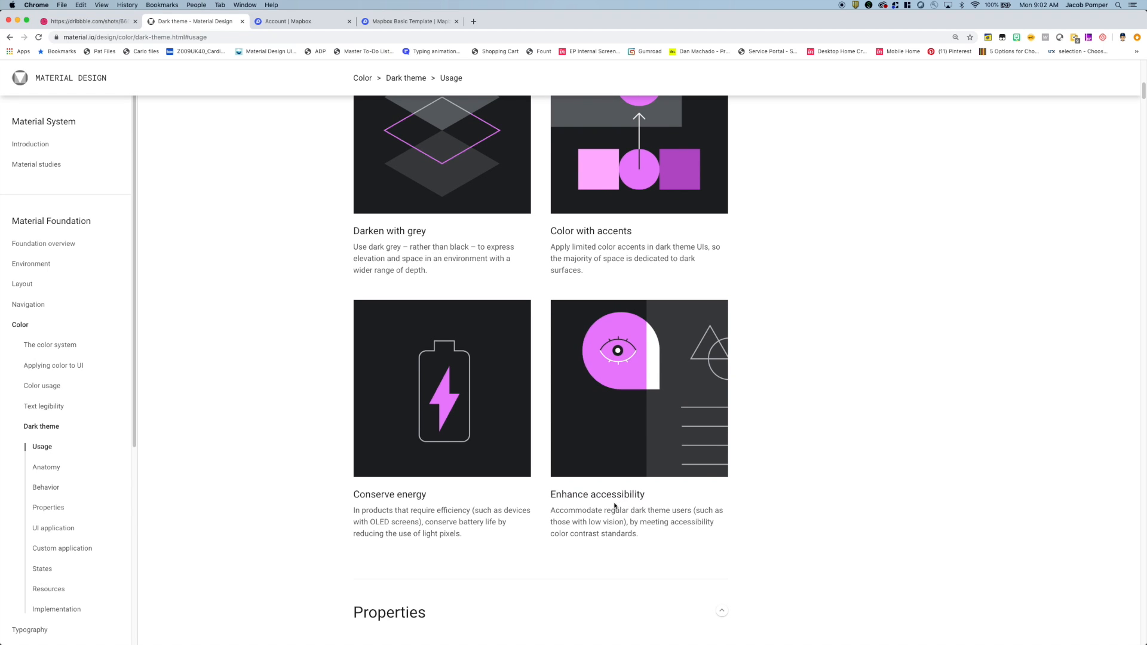
- Go through the Anatomy and Properties sections and play the video comparing elevation in the default and dark themes
{"action": "scroll", "coordinate": [610, 496], "scroll_direction": "down", "scroll_amount": 10}
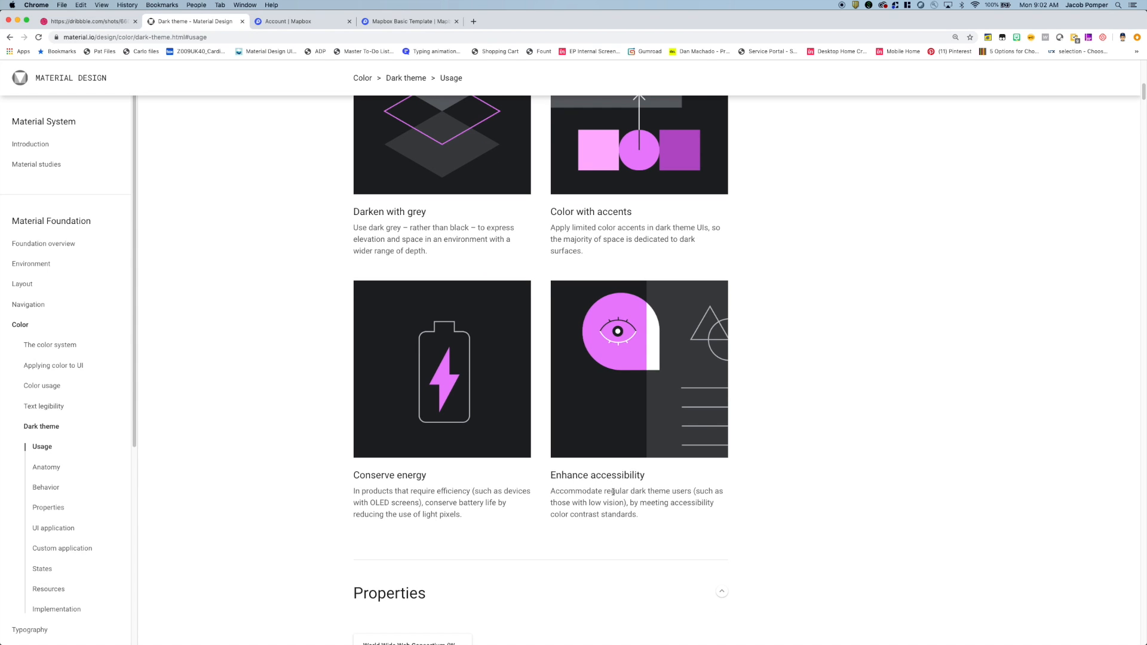
{"action": "scroll", "coordinate": [593, 491], "scroll_direction": "down", "scroll_amount": 20}
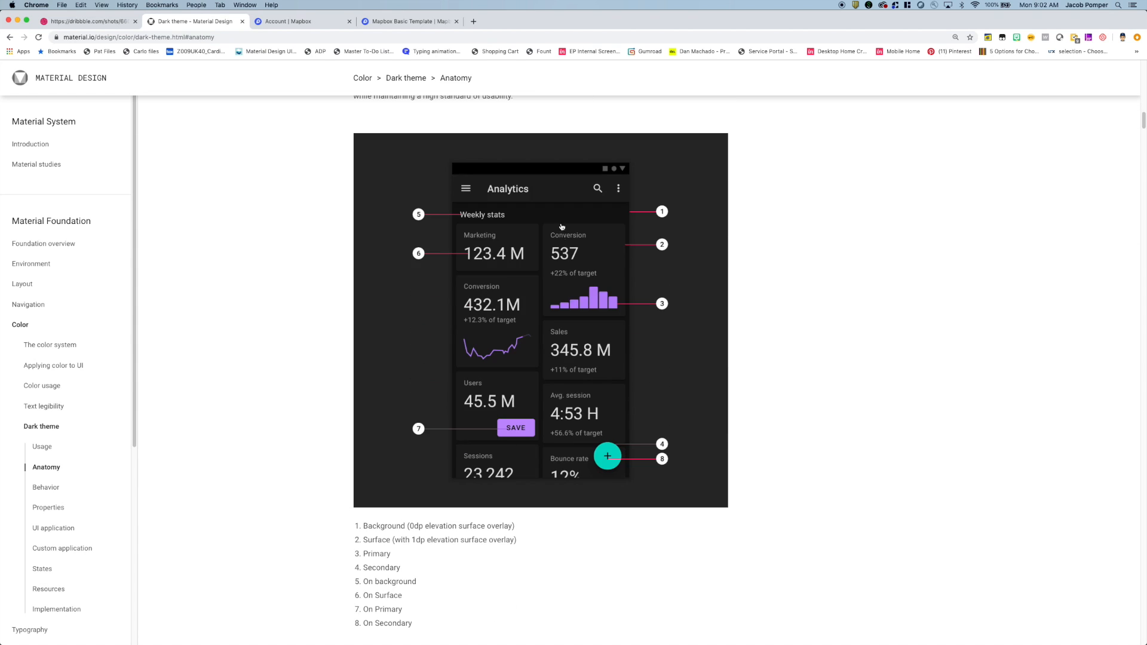
{"action": "scroll", "coordinate": [556, 252], "scroll_direction": "down", "scroll_amount": 20}
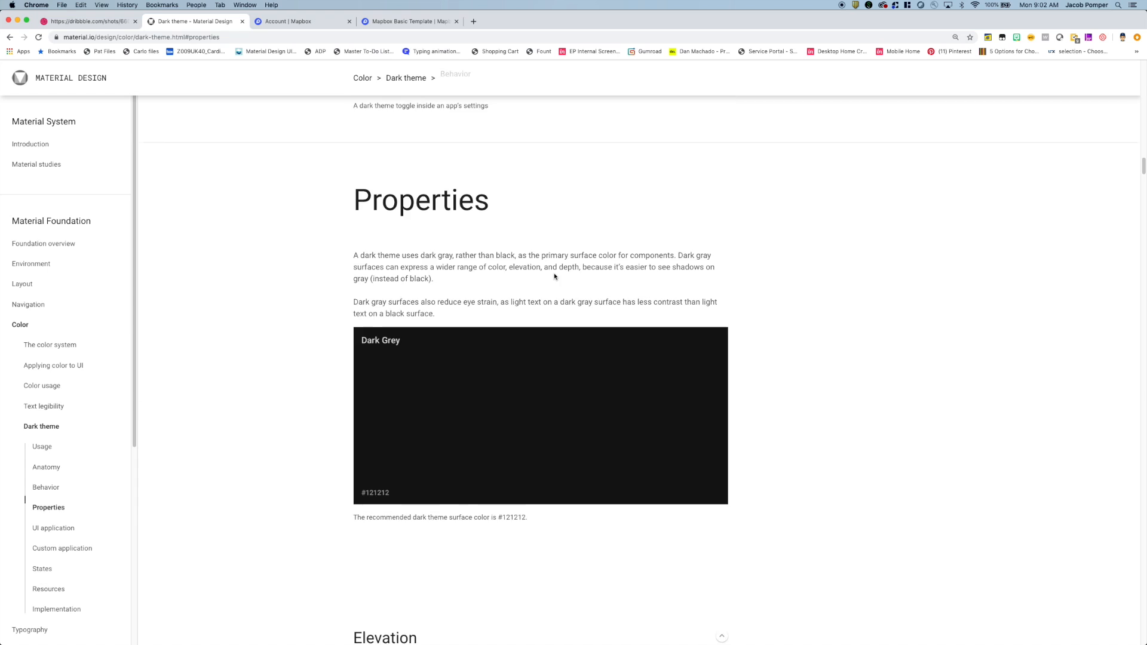
{"action": "scroll", "coordinate": [555, 290], "scroll_direction": "down", "scroll_amount": 8}
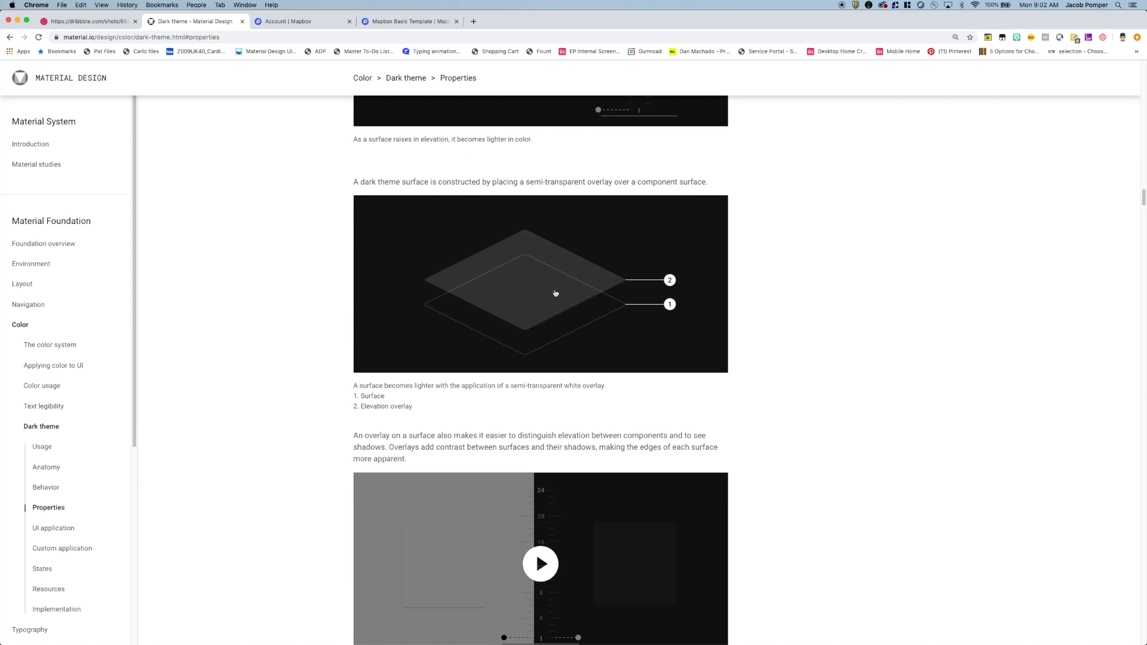
{"action": "scroll", "coordinate": [528, 281], "scroll_direction": "down", "scroll_amount": 2}
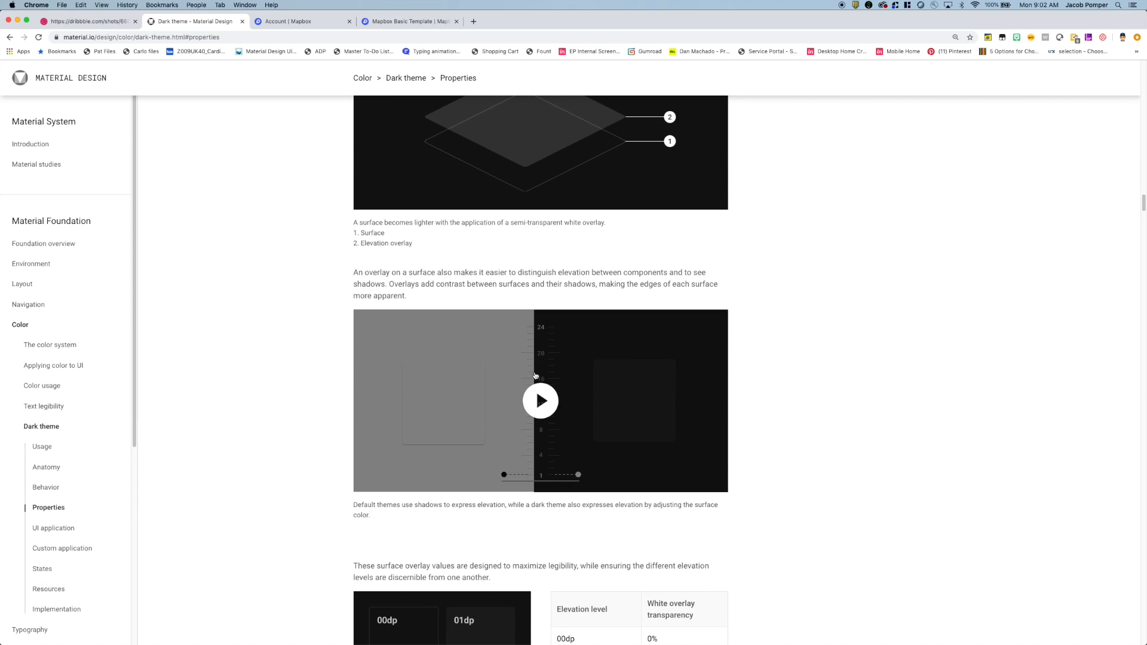
{"action": "left_click", "coordinate": [548, 405]}
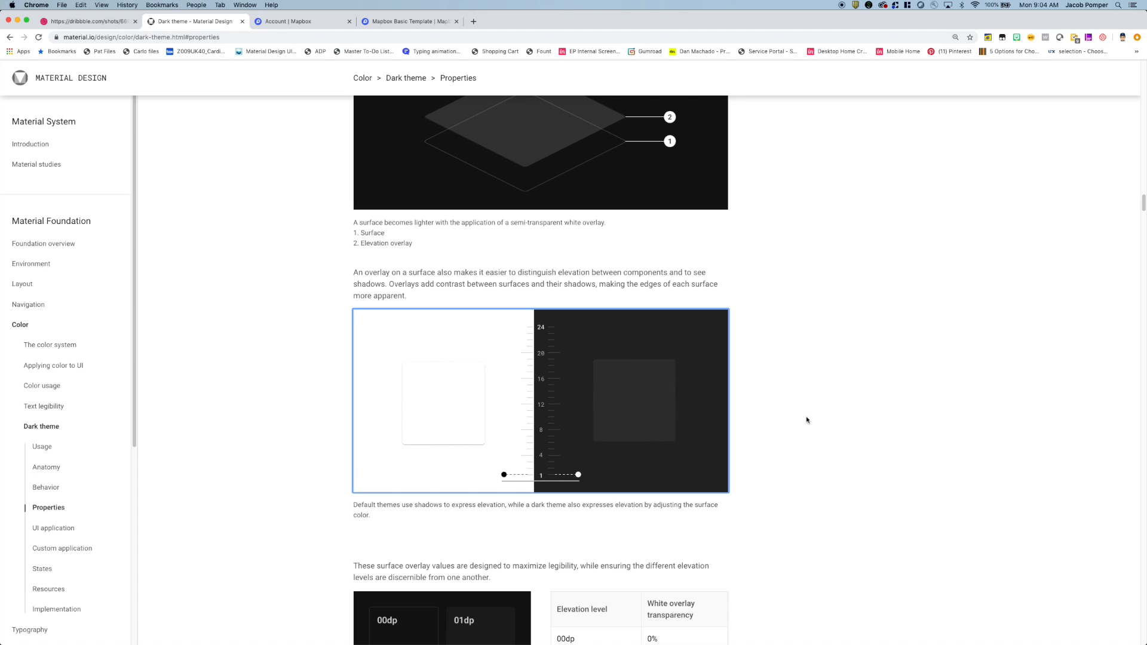
- Examine the white overlay transparency values for the elevation levels from 00dp to 24dp
{"action": "scroll", "coordinate": [807, 421], "scroll_direction": "down", "scroll_amount": 7}
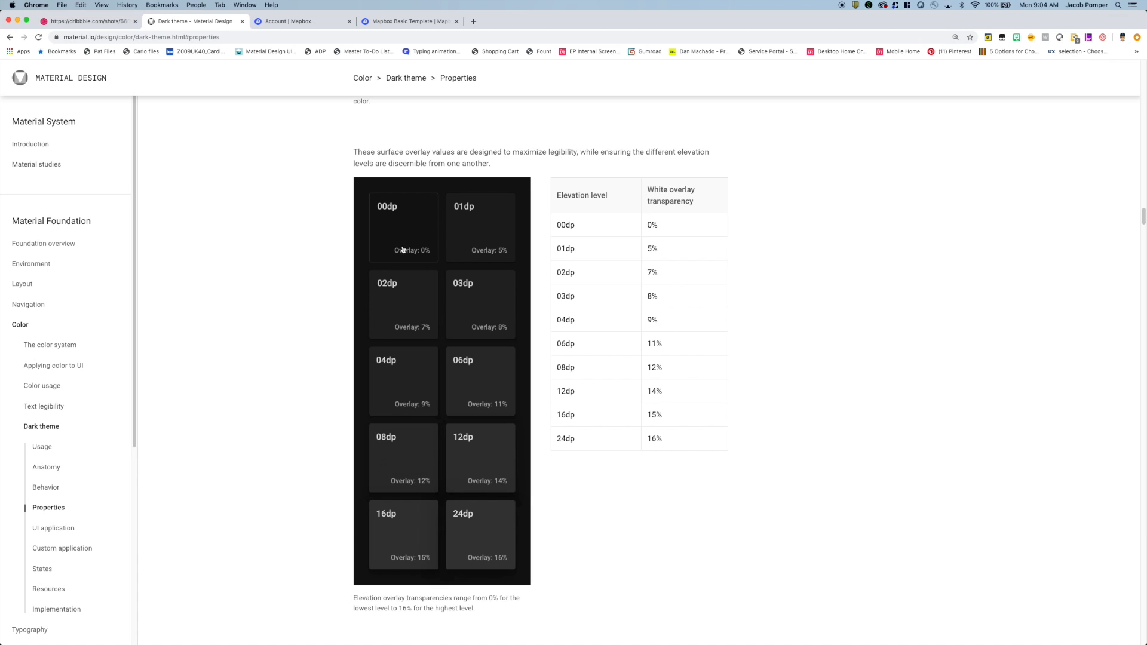
{"action": "scroll", "coordinate": [402, 248], "scroll_direction": "down", "scroll_amount": 5}
{"action": "scroll", "coordinate": [406, 252], "scroll_direction": "up", "scroll_amount": 6}
{"action": "scroll", "coordinate": [407, 256], "scroll_direction": "down", "scroll_amount": 2}
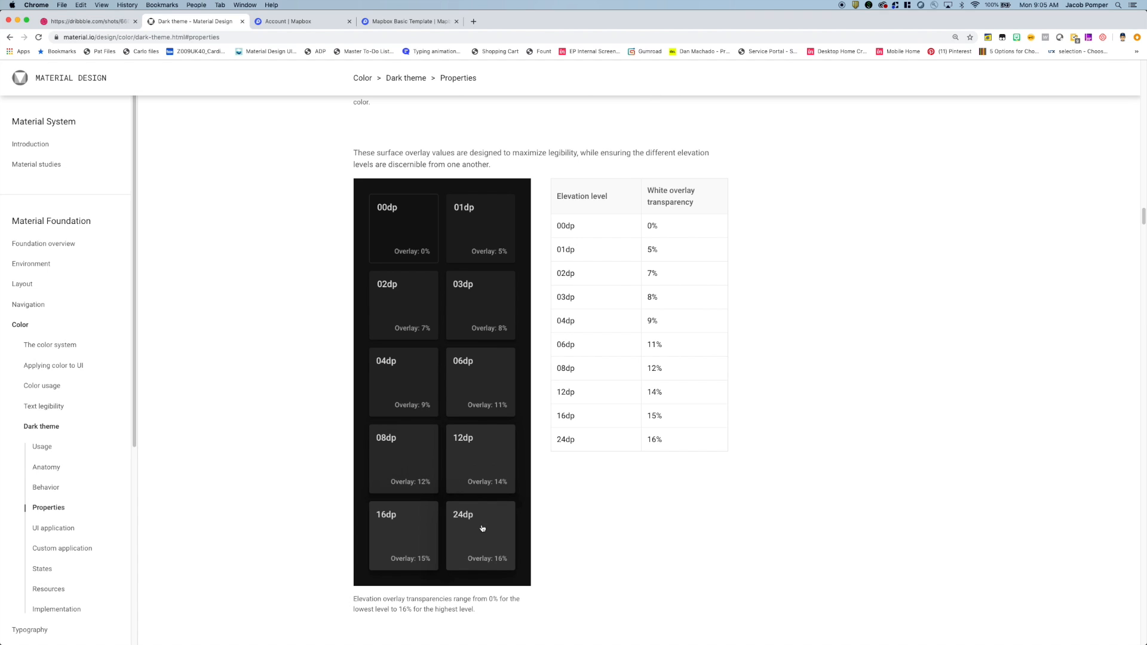
- Return to the "Marketing Agency Dashboard Dark Mode" shot on Dribbble and enlarge its dashboard image
{"action": "left_click", "coordinate": [86, 23]}
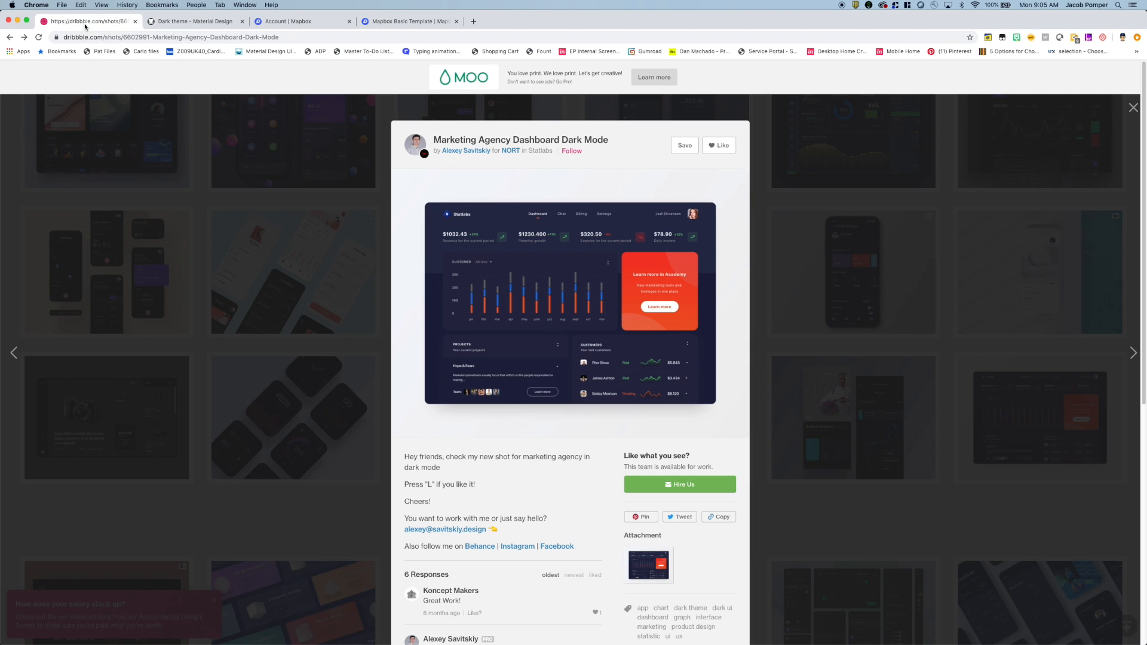
{"action": "left_click", "coordinate": [451, 251]}
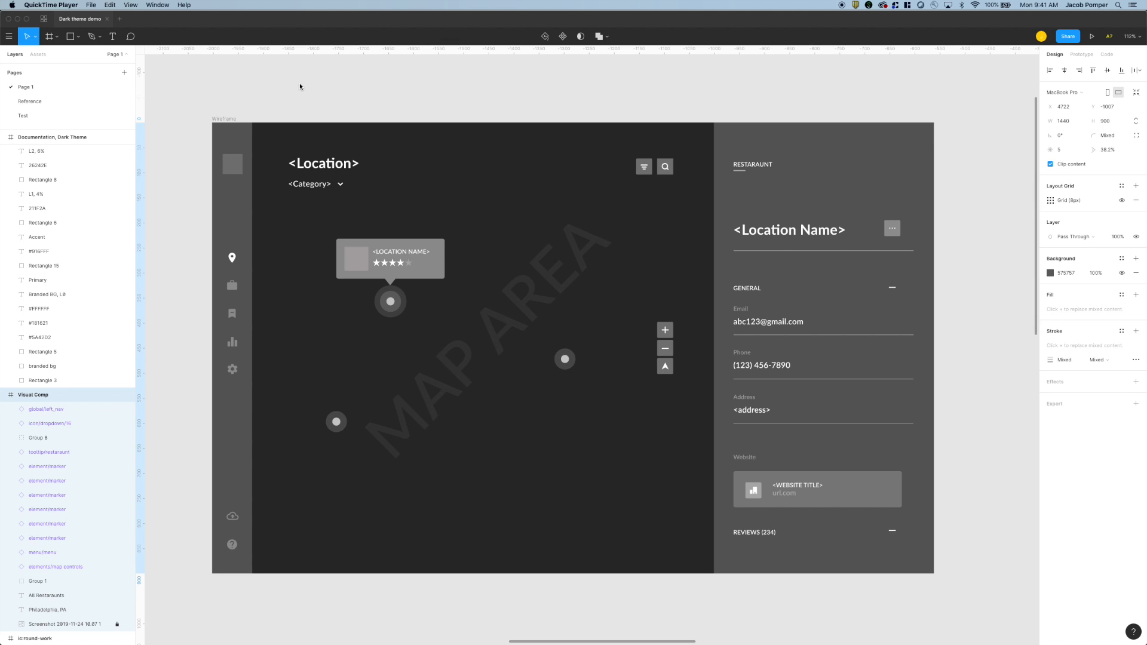
{"action": "scroll", "coordinate": [285, 84], "scroll_direction": "up", "scroll_amount": 1}
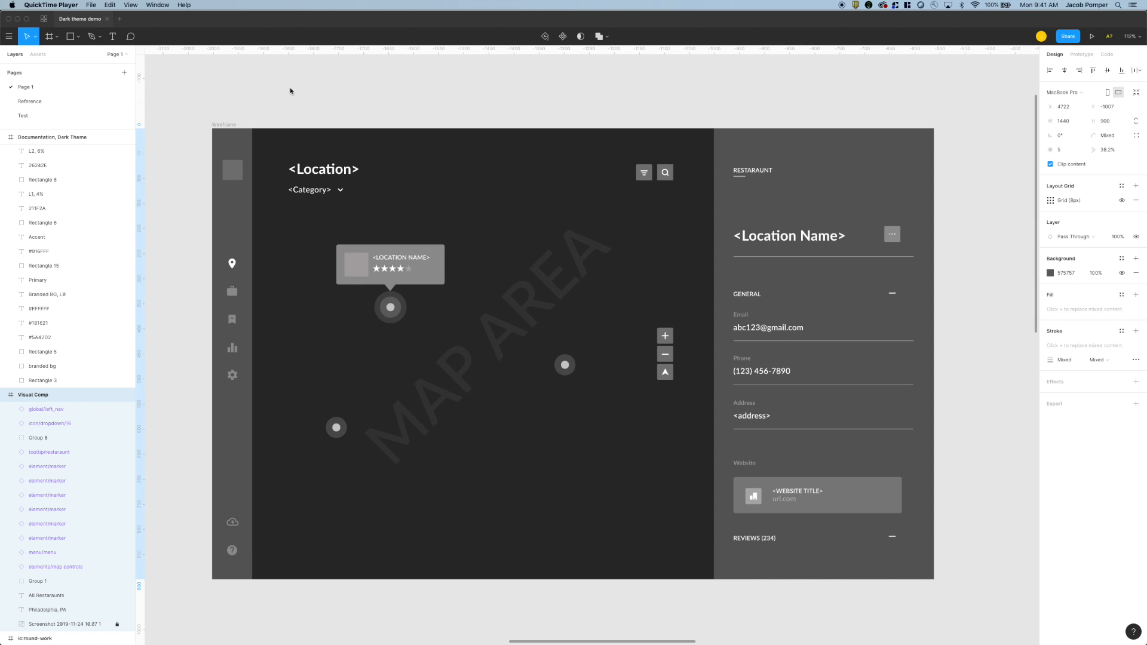
{"action": "scroll", "coordinate": [290, 91], "scroll_direction": "down", "scroll_amount": 1}
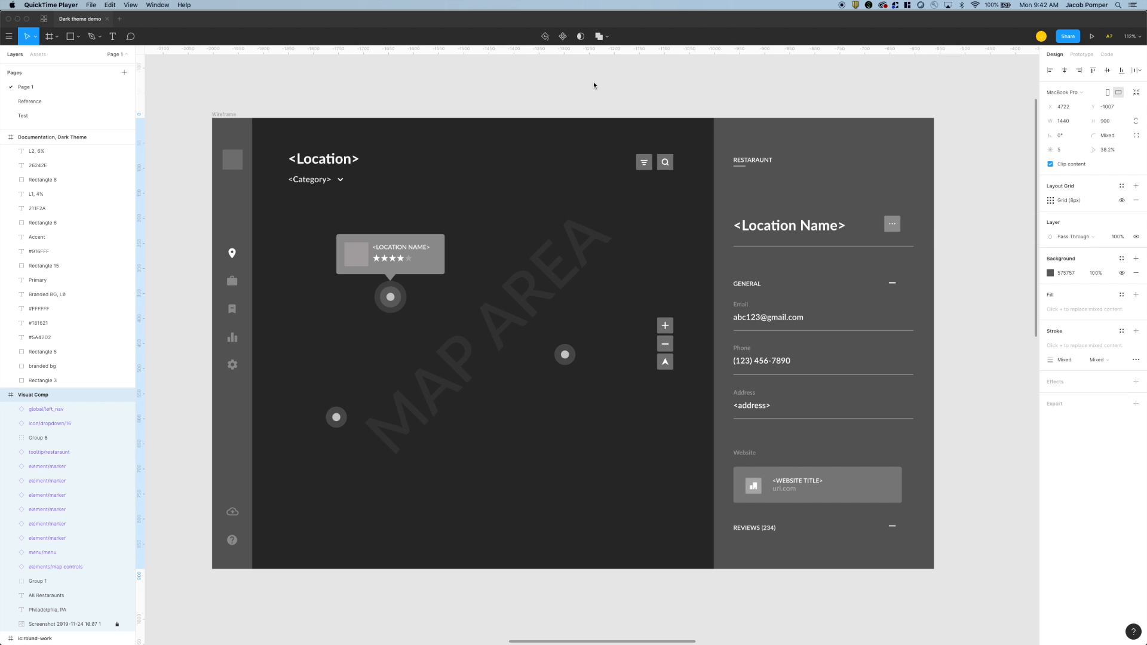
- Switch to Figma and examine the wireframe's left navigation, location tooltip, map controls and restaurant detail panel
{"action": "left_click", "coordinate": [435, 97]}
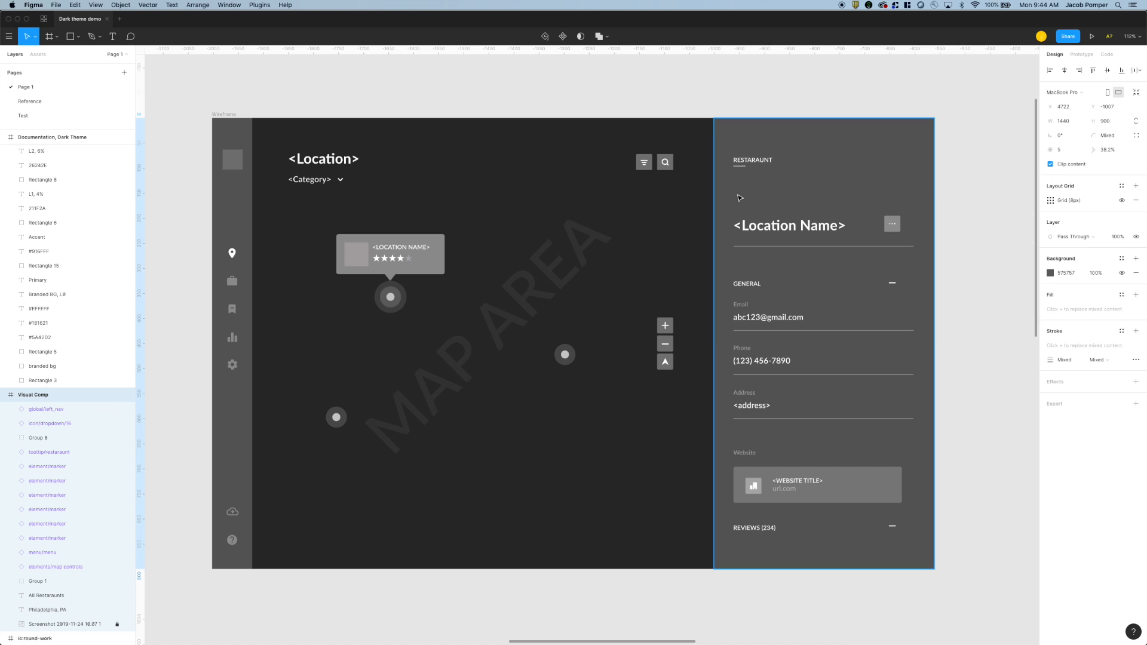
{"action": "left_click", "coordinate": [522, 217]}
{"action": "left_click", "coordinate": [250, 211]}
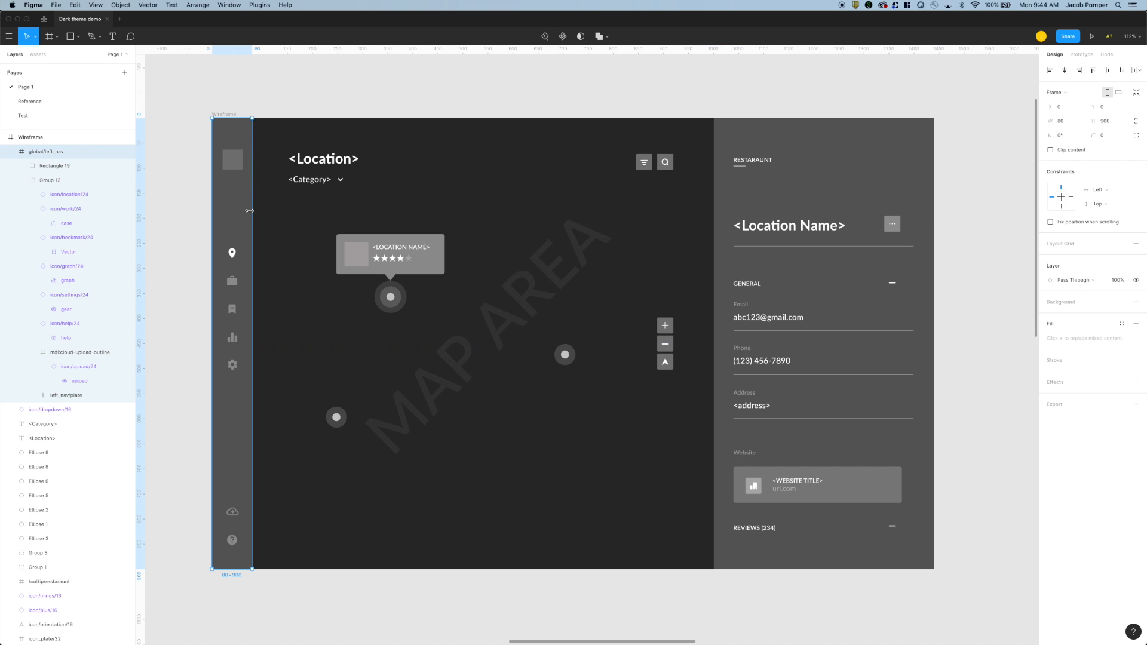
{"action": "left_click", "coordinate": [776, 193]}
{"action": "left_click", "coordinate": [674, 200]}
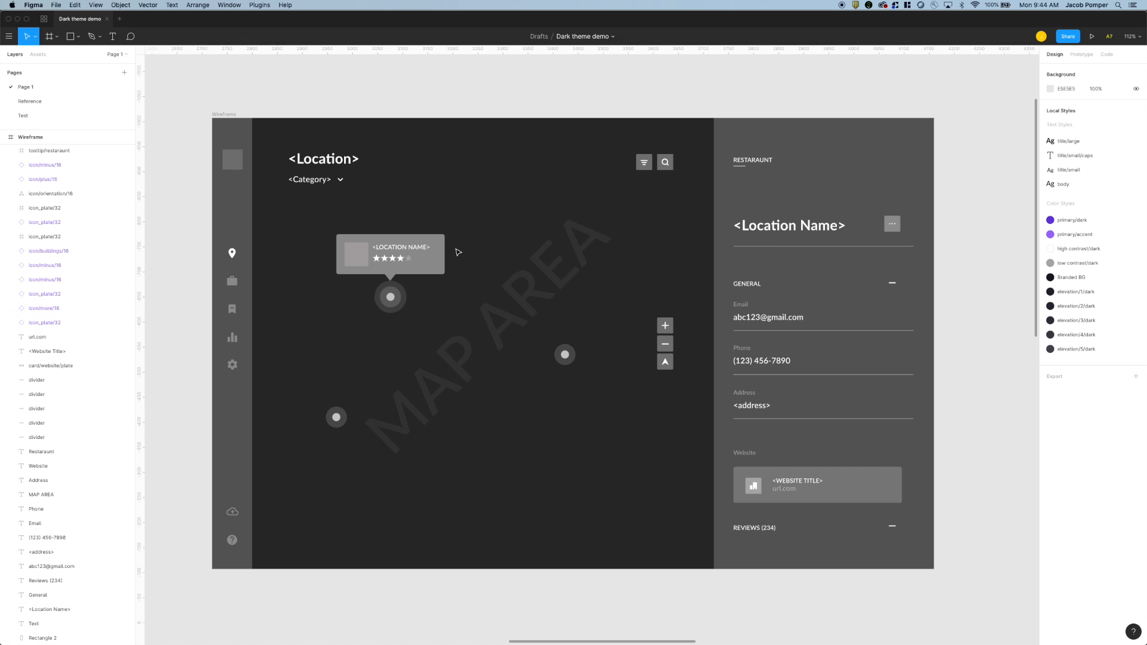
{"action": "left_click", "coordinate": [425, 263]}
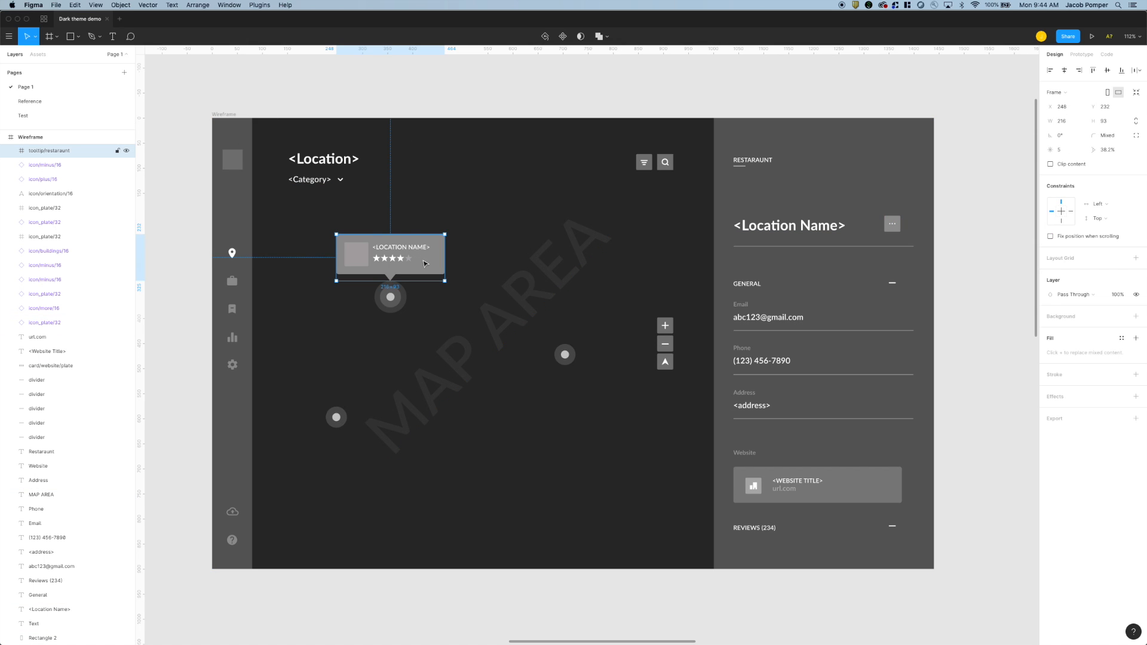
{"action": "left_click", "coordinate": [424, 212]}
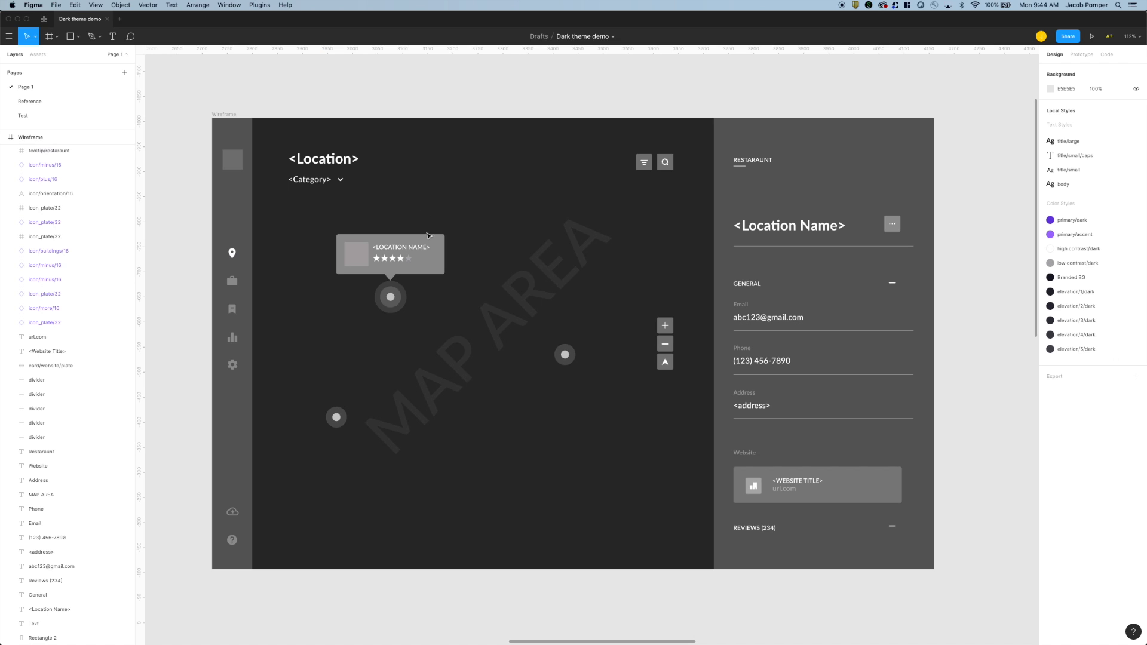
{"action": "left_click", "coordinate": [435, 266]}
{"action": "left_click", "coordinate": [466, 220]}
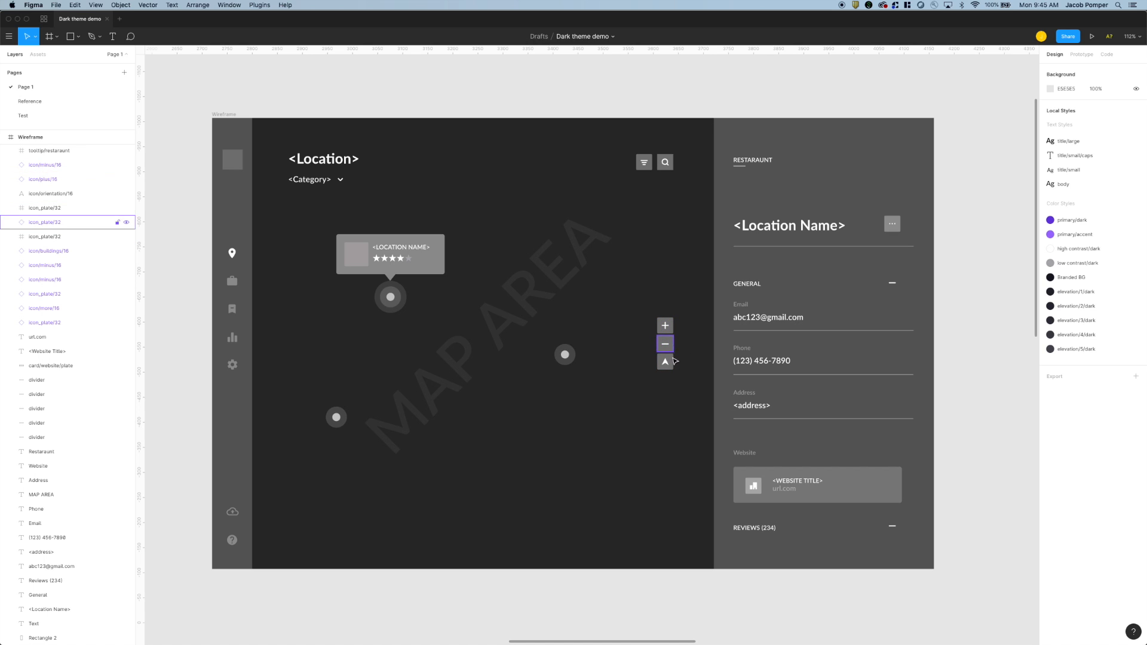
{"action": "left_click", "coordinate": [727, 235]}
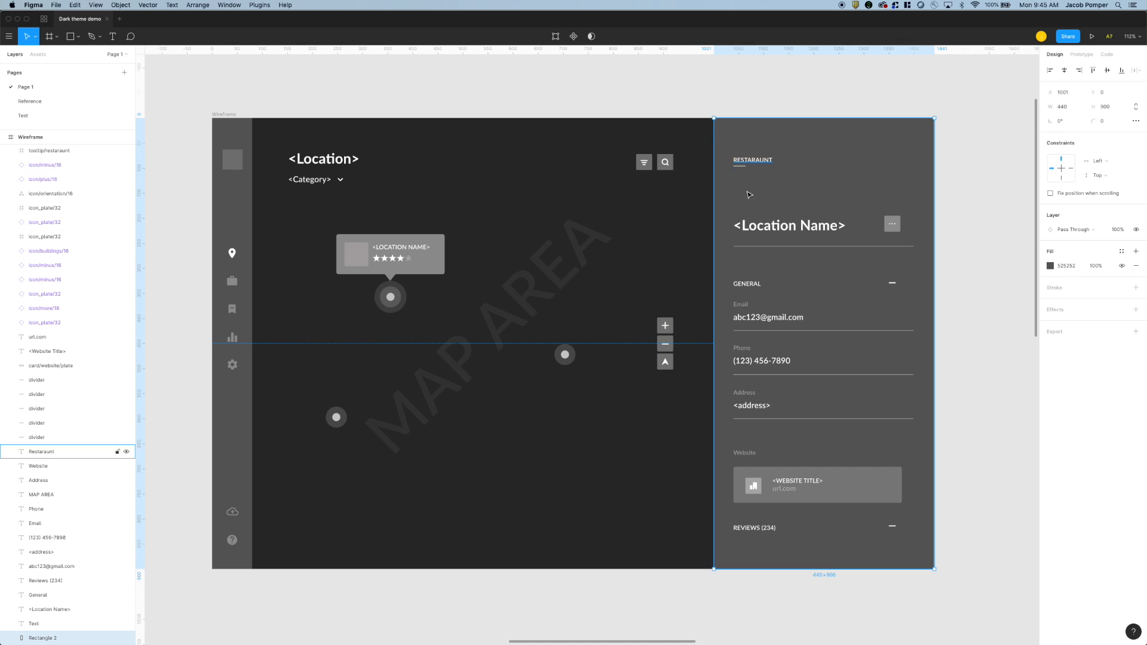
{"action": "key", "text": "Escape"}
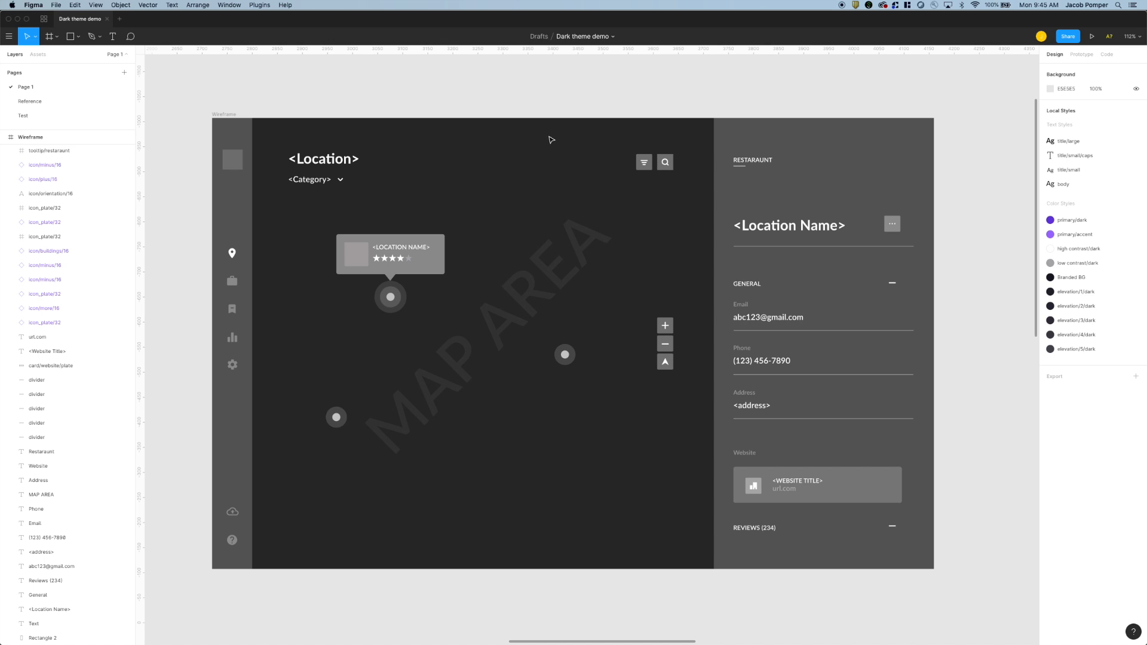
- Move the Visual Comp frame directly below the Wireframe frame, at about X 2720, Y -65
{"action": "scroll", "coordinate": [645, 118], "scroll_direction": "down", "scroll_amount": 3}
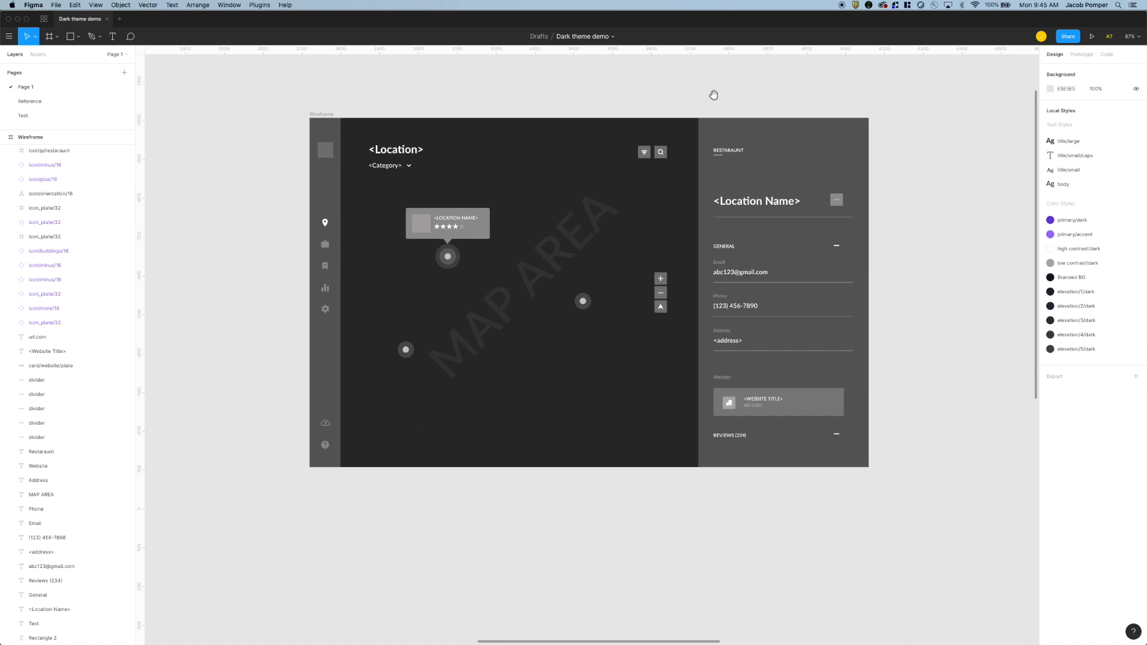
{"action": "scroll", "coordinate": [714, 95], "scroll_direction": "right", "scroll_amount": 5}
{"action": "left_click_drag", "start_coordinate": [832, 142], "coordinate": [131, 535]}
{"action": "left_click_drag", "start_coordinate": [241, 493], "coordinate": [336, 381]}
{"action": "scroll", "coordinate": [455, 321], "scroll_direction": "down", "scroll_amount": 2}
{"action": "scroll", "coordinate": [454, 320], "scroll_direction": "down", "scroll_amount": 2}
{"action": "scroll", "coordinate": [457, 313], "scroll_direction": "up", "scroll_amount": 5}
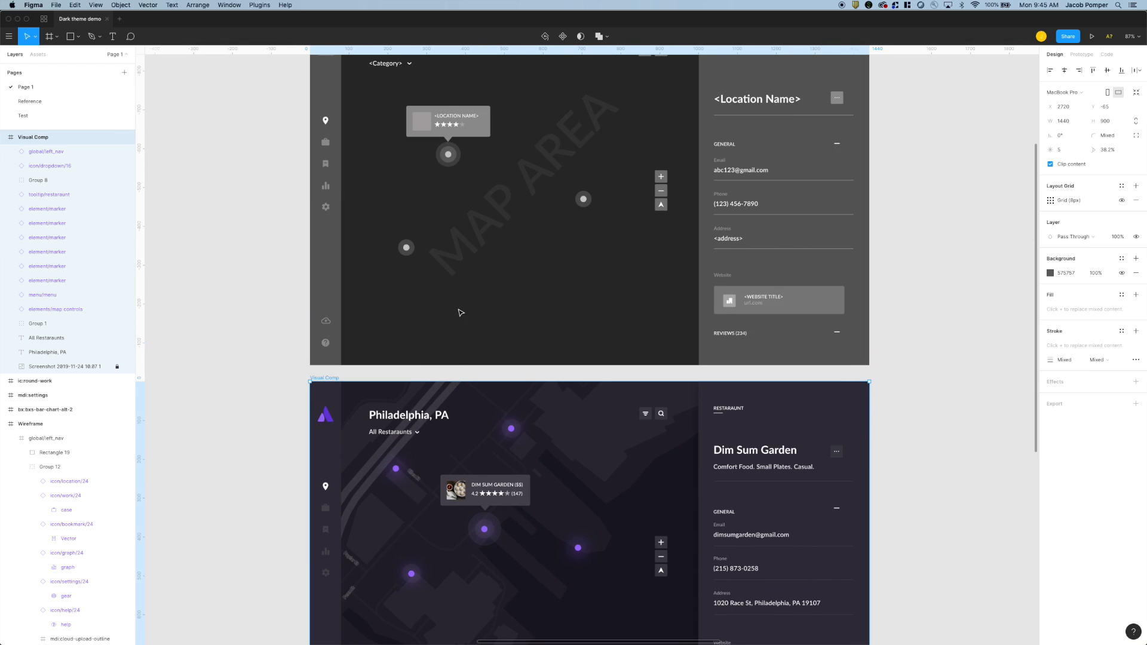
- Compare the Visual Comp with the wireframe, examining its navigation, map area and restaurant detail panel
{"action": "scroll", "coordinate": [459, 309], "scroll_direction": "up", "scroll_amount": 1}
{"action": "scroll", "coordinate": [459, 309], "scroll_direction": "down", "scroll_amount": 5}
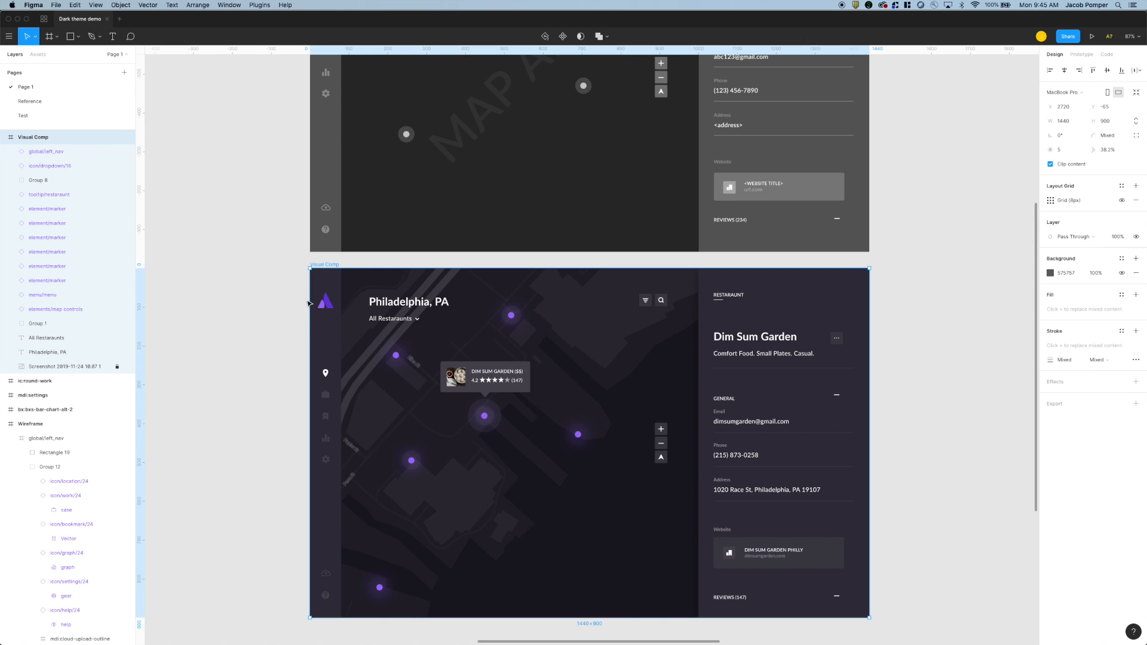
{"action": "scroll", "coordinate": [281, 287], "scroll_direction": "up", "scroll_amount": 2}
{"action": "scroll", "coordinate": [296, 310], "scroll_direction": "left", "scroll_amount": 1}
{"action": "scroll", "coordinate": [302, 290], "scroll_direction": "down", "scroll_amount": 1}
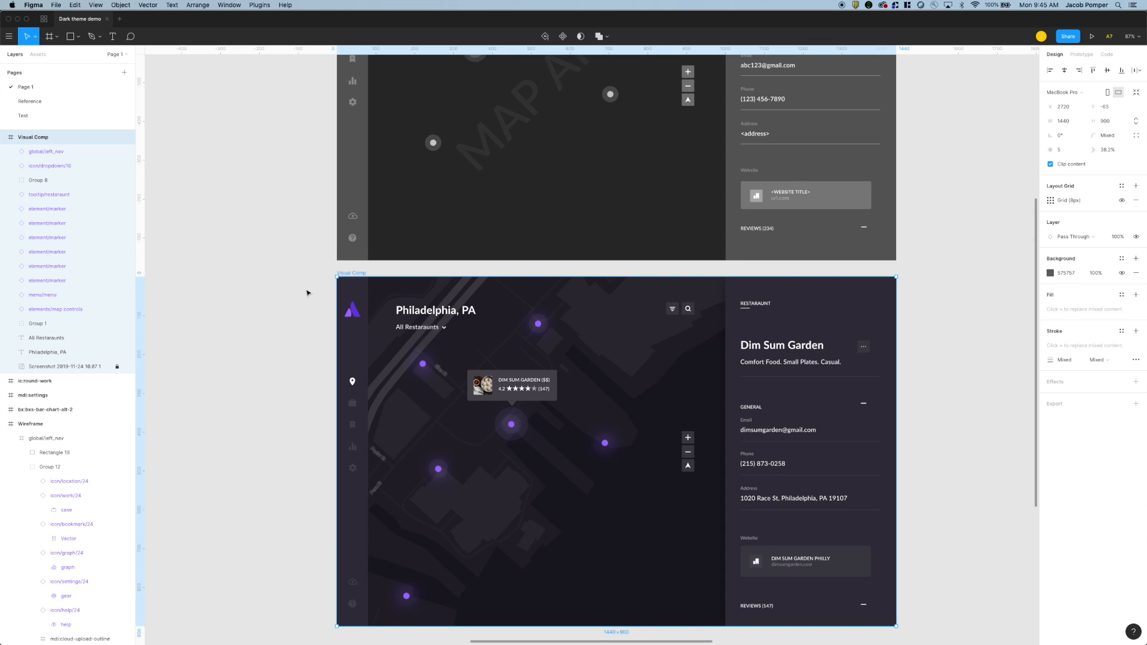
{"action": "scroll", "coordinate": [307, 293], "scroll_direction": "down", "scroll_amount": 1}
{"action": "scroll", "coordinate": [307, 292], "scroll_direction": "down", "scroll_amount": 2}
{"action": "left_click_drag", "start_coordinate": [288, 272], "coordinate": [312, 286]}
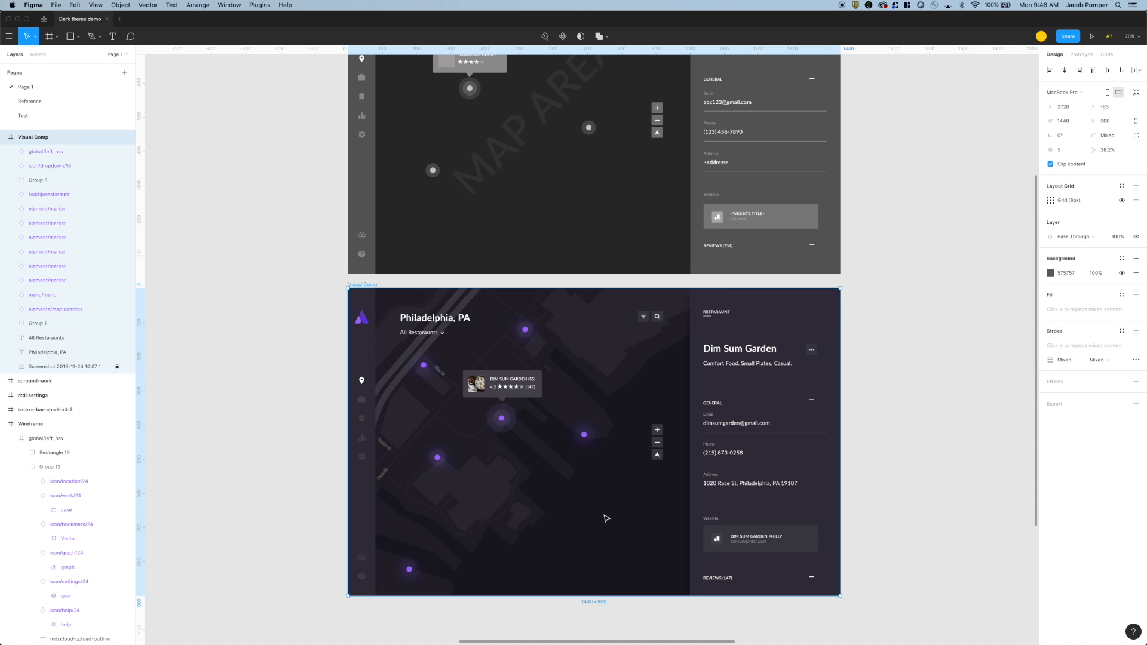
{"action": "left_click", "coordinate": [707, 508]}
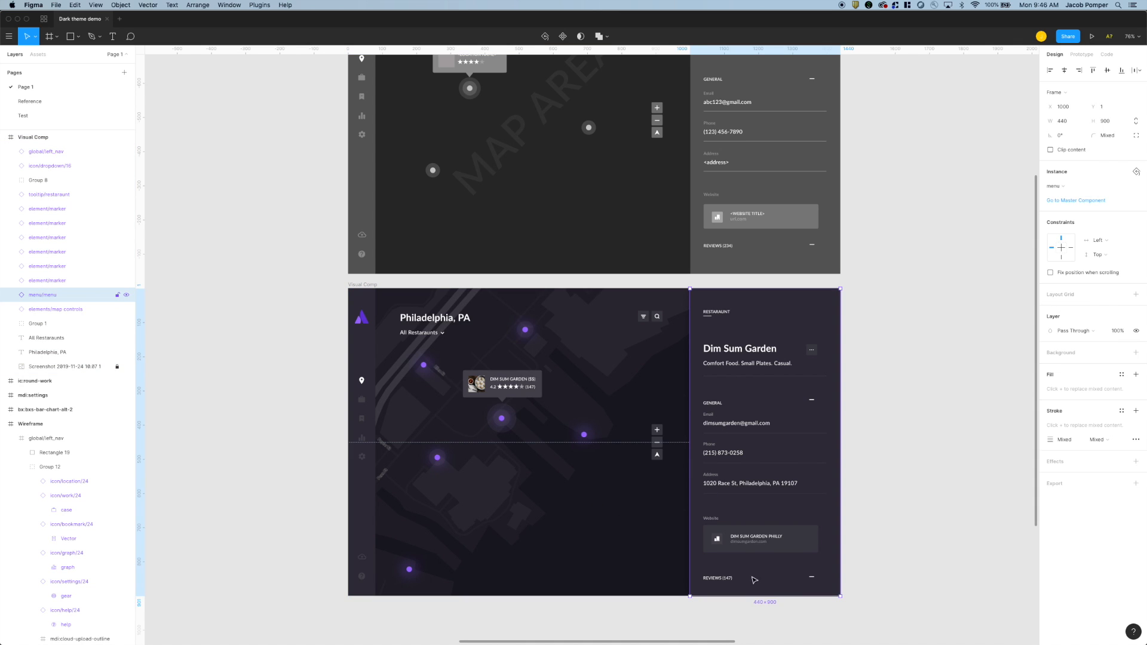
{"action": "key", "text": "Escape"}
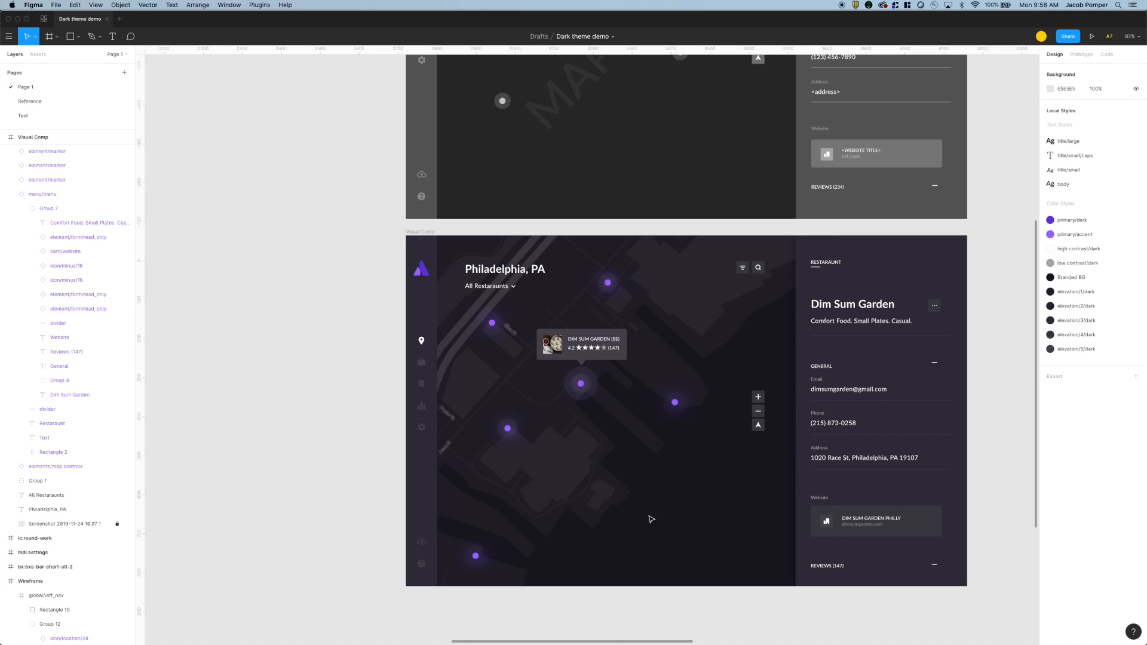
- Draw a square about 183 × 183 beside the Visual Comp and fill it with 121212
{"action": "key", "text": "r"}
{"action": "left_click_drag", "start_coordinate": [276, 353], "coordinate": [349, 425]}
{"action": "left_click", "coordinate": [1069, 194]}
{"action": "type", "text": "1"}
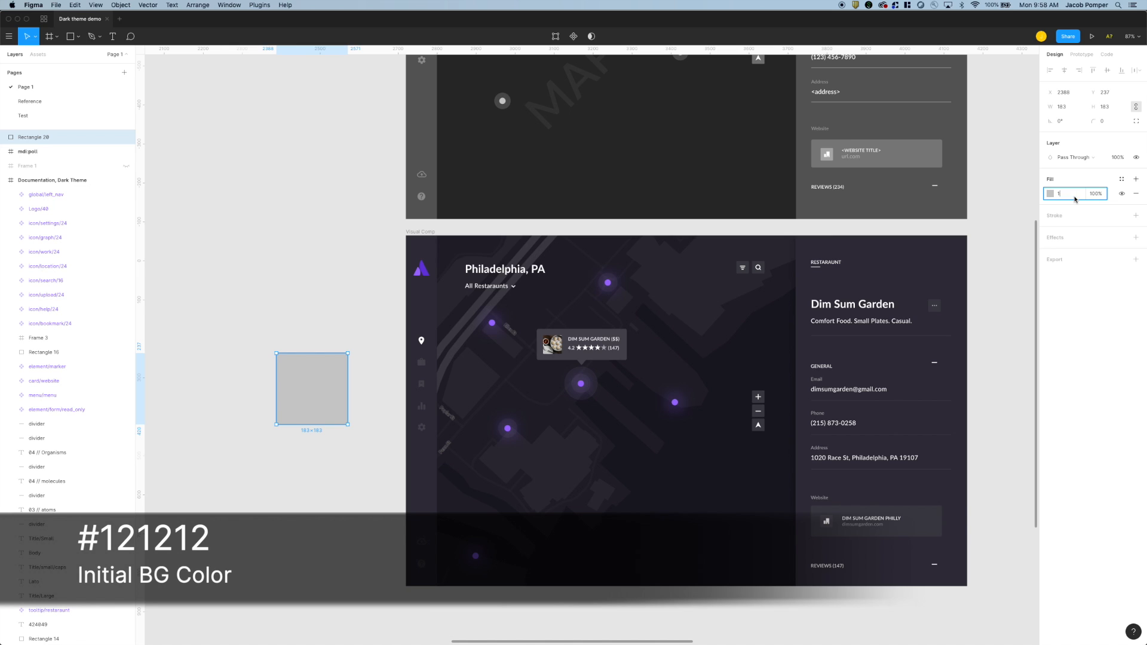
{"action": "type", "text": "21212"}
{"action": "key", "text": "Return"}
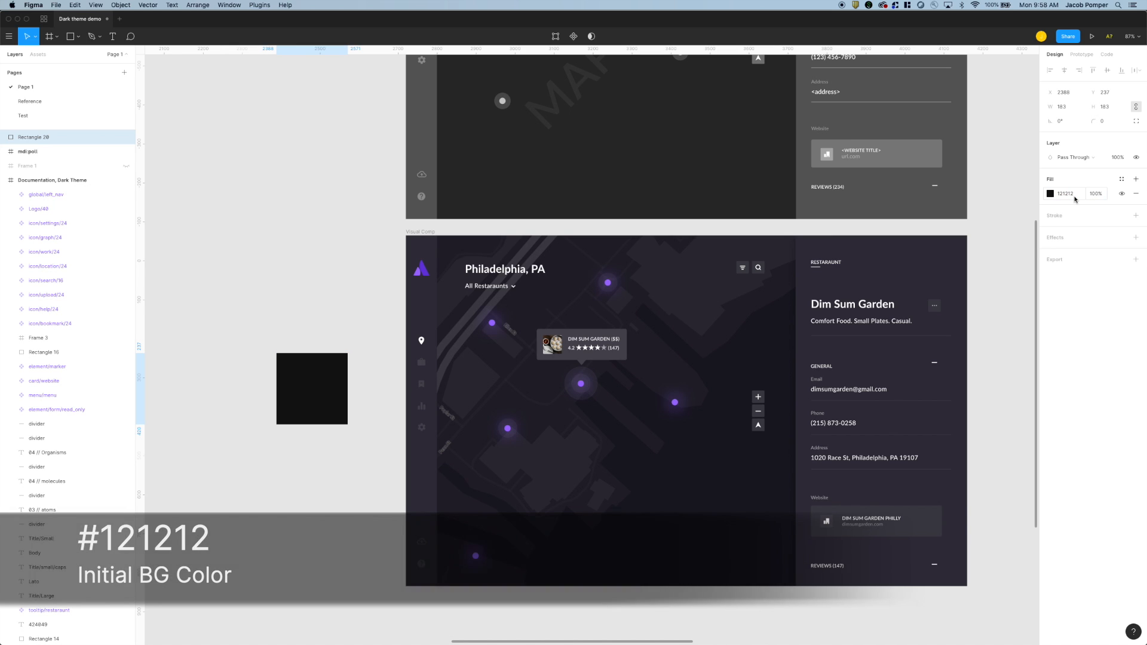
- Move the 121212 square up so it sits beside the upper part of the Visual Comp
{"action": "left_click", "coordinate": [278, 286]}
{"action": "left_click_drag", "start_coordinate": [303, 369], "coordinate": [315, 303]}
{"action": "left_click", "coordinate": [320, 299]}
{"action": "scroll", "coordinate": [328, 326], "scroll_direction": "up", "scroll_amount": 2}
{"action": "left_click", "coordinate": [371, 333]}
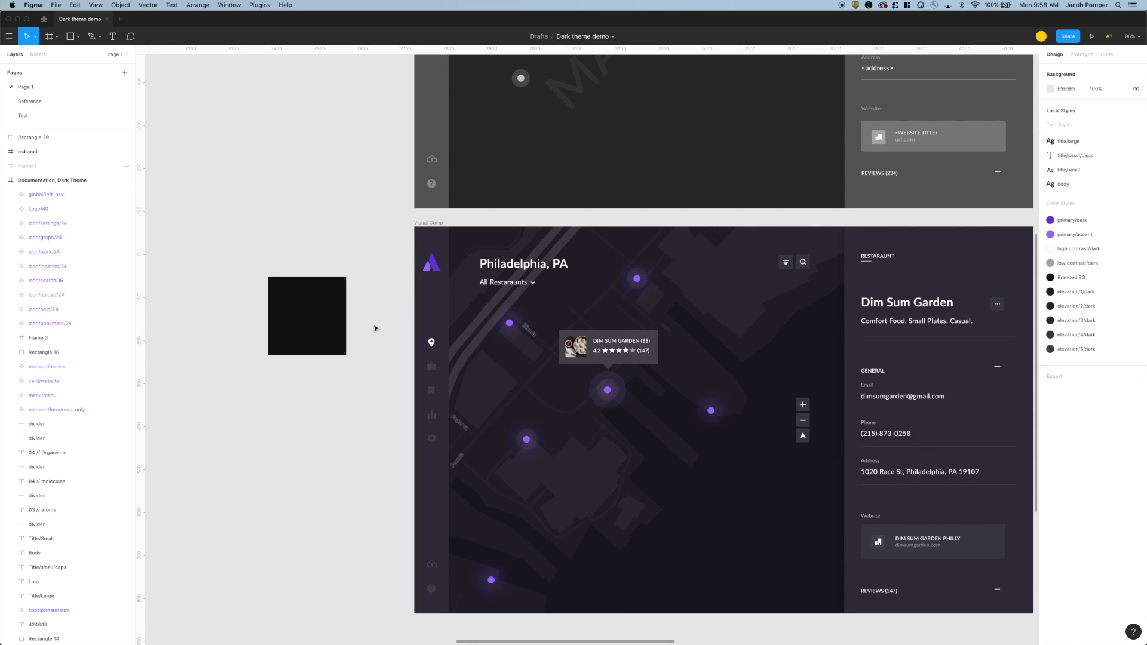
- Draw a square about 108 × 108 inside the black one and fill it with the logo's sampled dark purple, 5A42D2
{"action": "key", "text": "r"}
{"action": "mouse_move", "coordinate": [292, 305]}
{"action": "left_mouse_down"}
{"action": "mouse_move", "coordinate": [338, 351]}
{"action": "mouse_move", "coordinate": [305, 317]}
{"action": "left_mouse_up"}
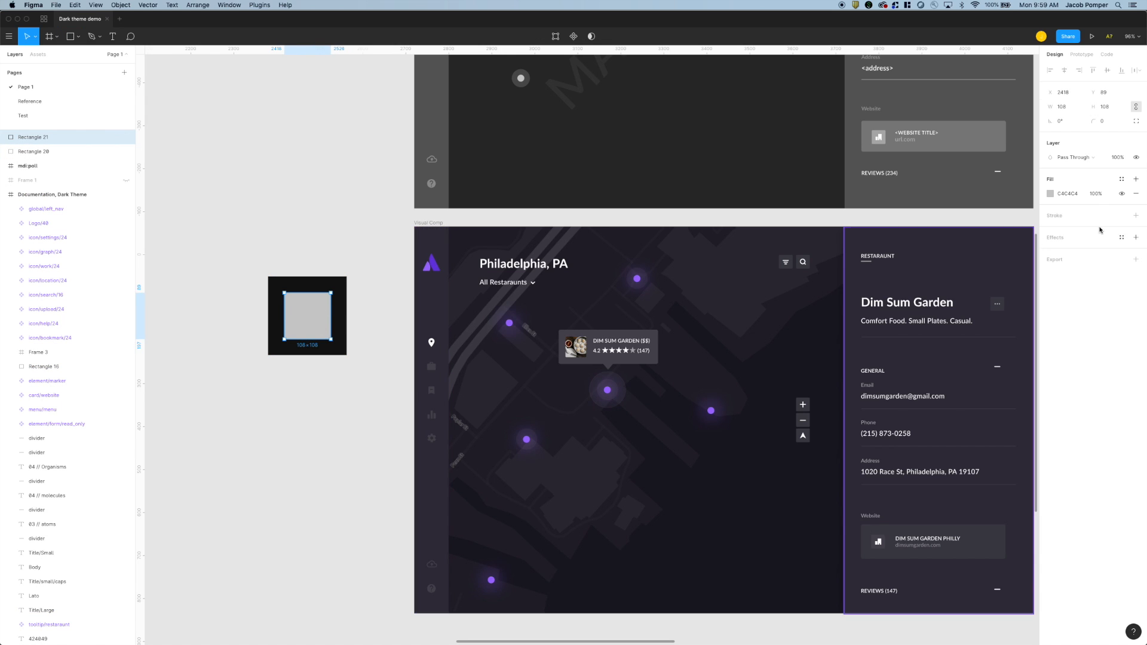
{"action": "left_click", "coordinate": [1051, 195]}
{"action": "left_click", "coordinate": [945, 330]}
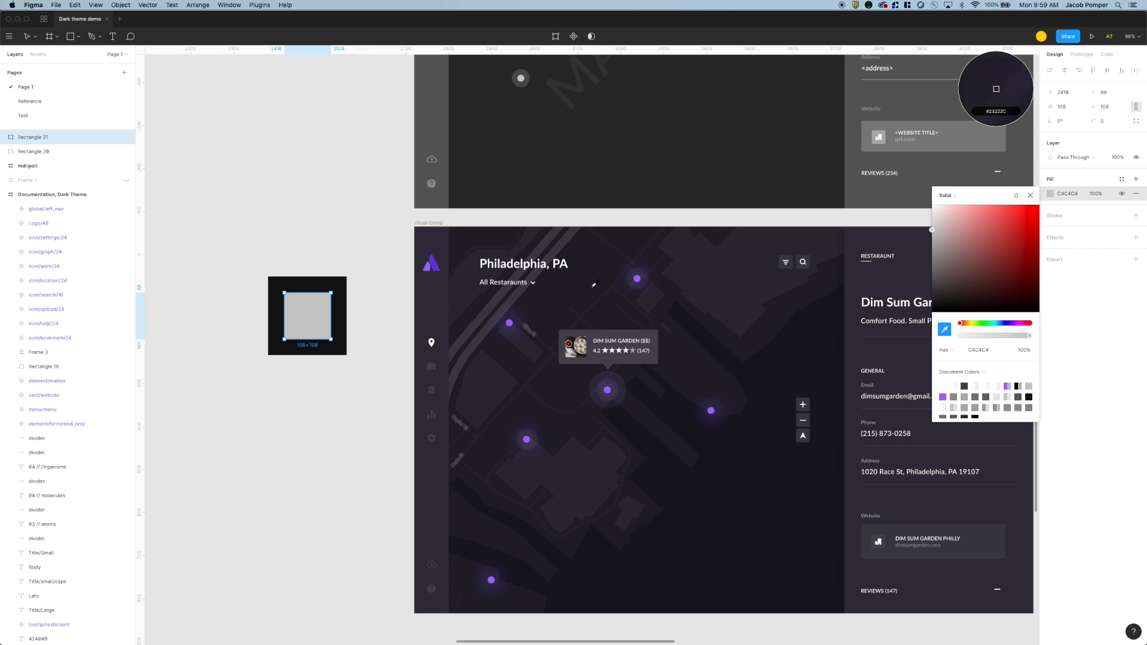
{"action": "left_click", "coordinate": [436, 262]}
{"action": "left_click", "coordinate": [328, 269]}
{"action": "left_click", "coordinate": [310, 305]}
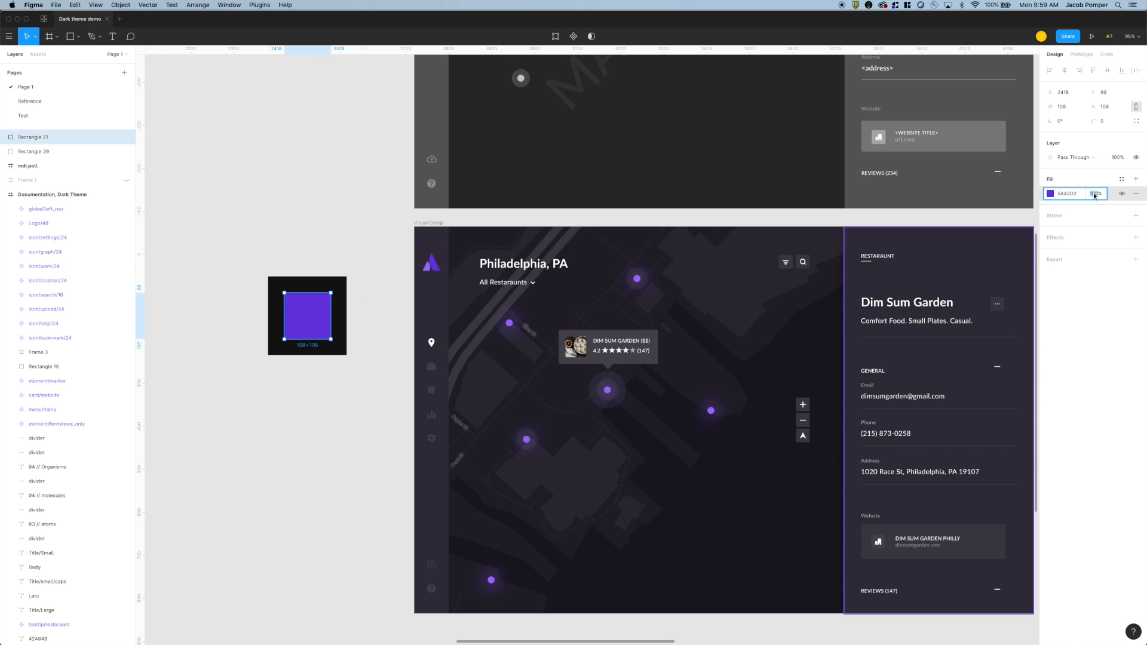
- Set the purple square's fill opacity to 8% and check how it blends with the black square
{"action": "left_click_drag", "start_coordinate": [1093, 194], "coordinate": [1088, 212]}
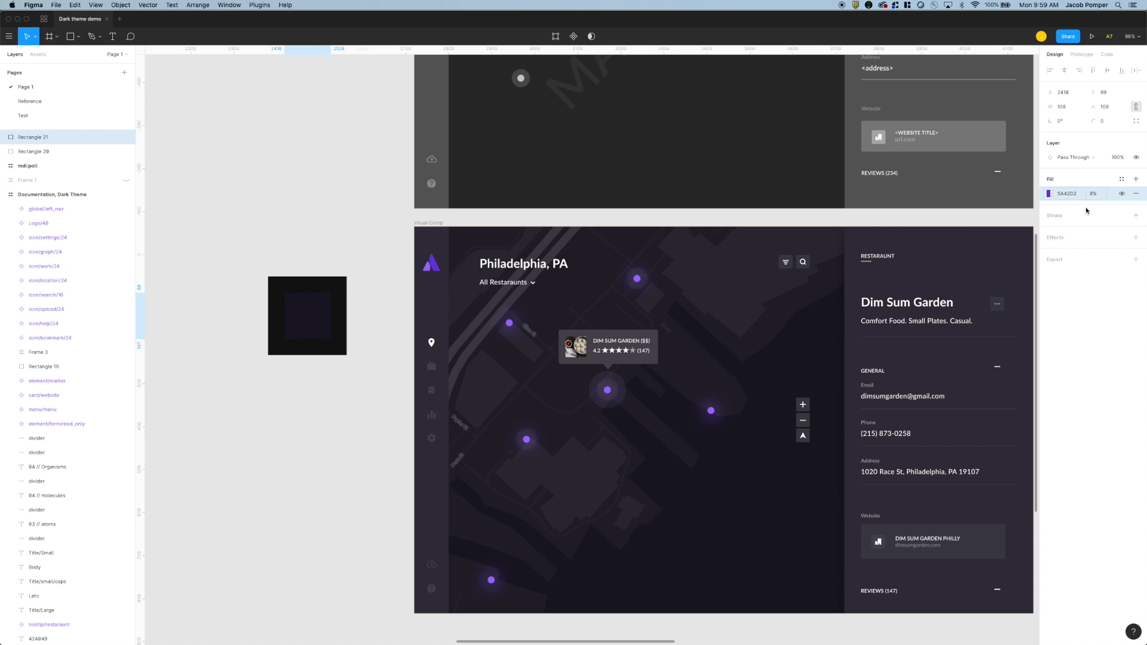
{"action": "left_click", "coordinate": [239, 217]}
{"action": "scroll", "coordinate": [273, 271], "scroll_direction": "up", "scroll_amount": 5}
{"action": "scroll", "coordinate": [273, 270], "scroll_direction": "up", "scroll_amount": 3}
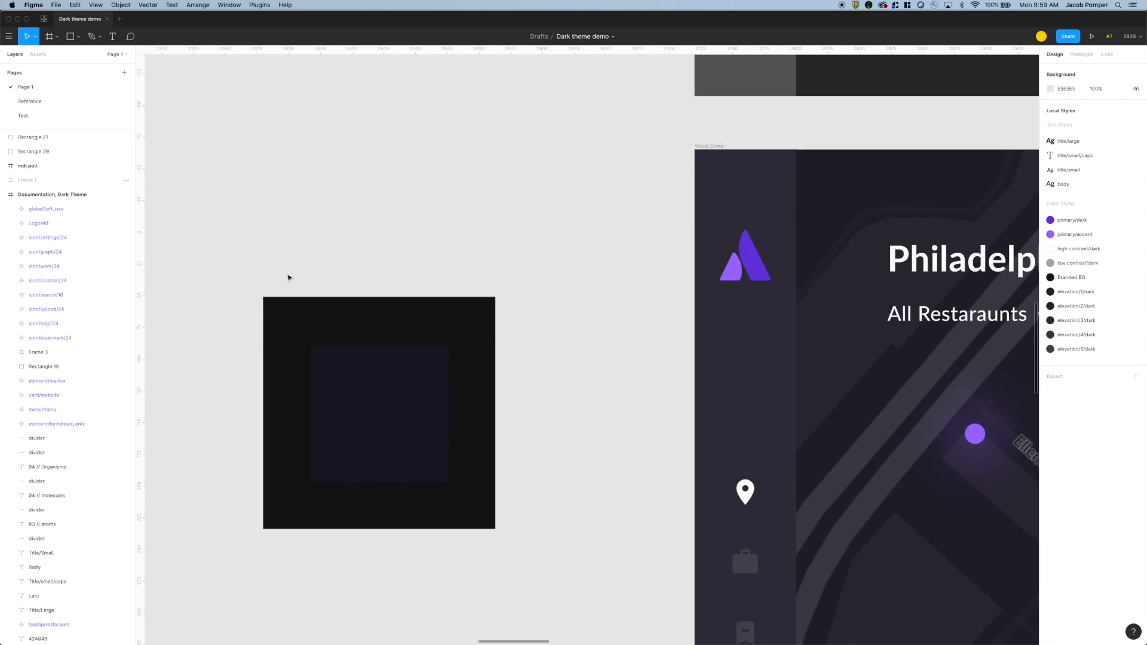
{"action": "scroll", "coordinate": [388, 245], "scroll_direction": "down", "scroll_amount": 4}
{"action": "scroll", "coordinate": [456, 219], "scroll_direction": "down", "scroll_amount": 1}
{"action": "scroll", "coordinate": [456, 219], "scroll_direction": "down", "scroll_amount": 3}
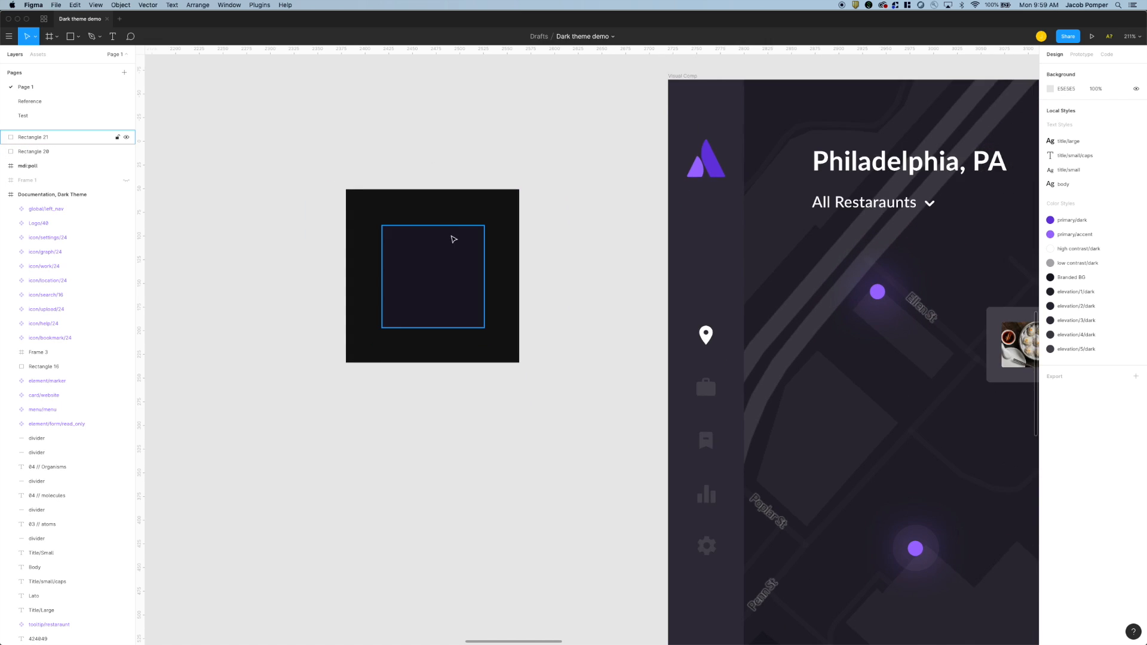
- Fill the inner square with its own sampled blended colour, 181621 at 100%, and move it below the black square
{"action": "left_click", "coordinate": [454, 272]}
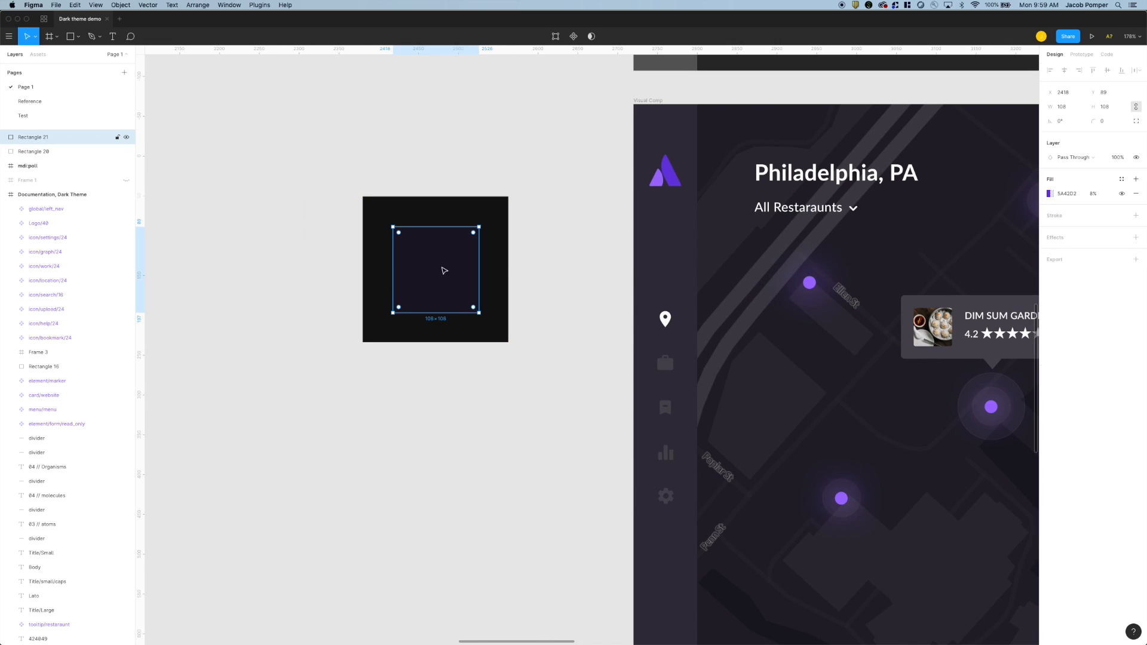
{"action": "left_click", "coordinate": [1050, 194]}
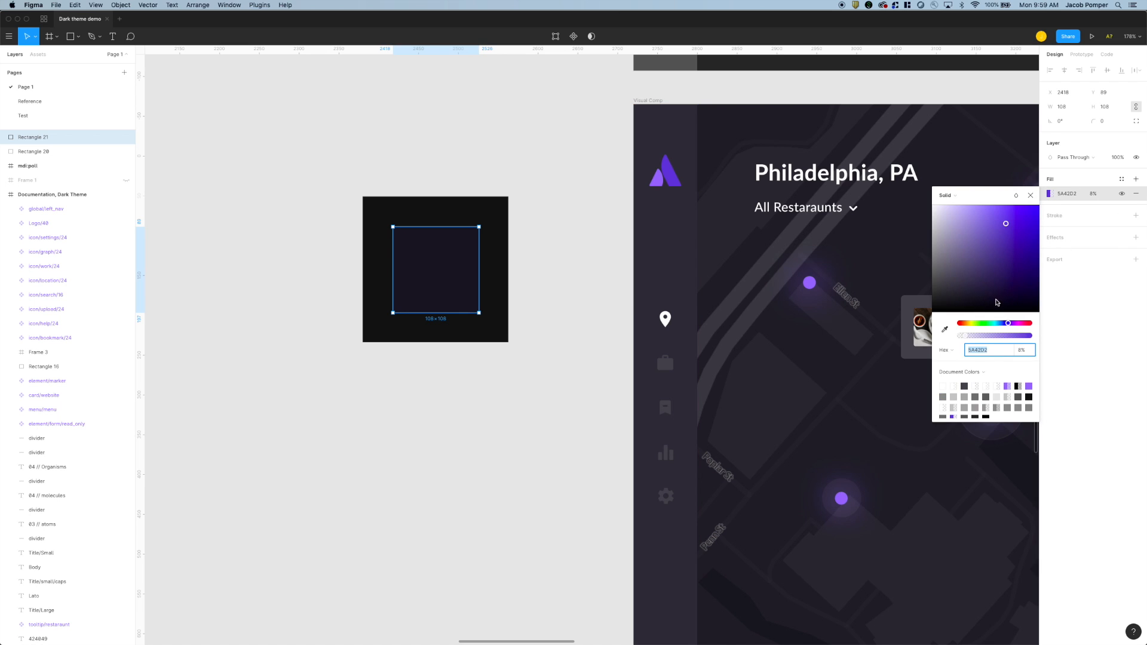
{"action": "left_click", "coordinate": [945, 329]}
{"action": "left_click", "coordinate": [446, 263]}
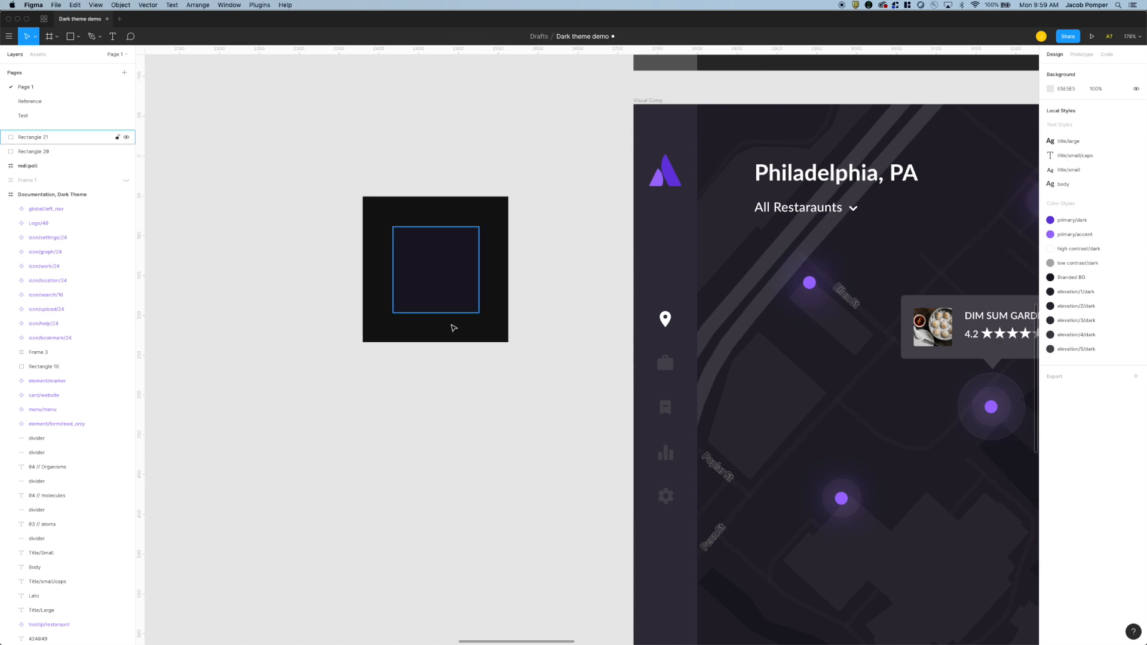
{"action": "left_click_drag", "start_coordinate": [453, 316], "coordinate": [441, 444]}
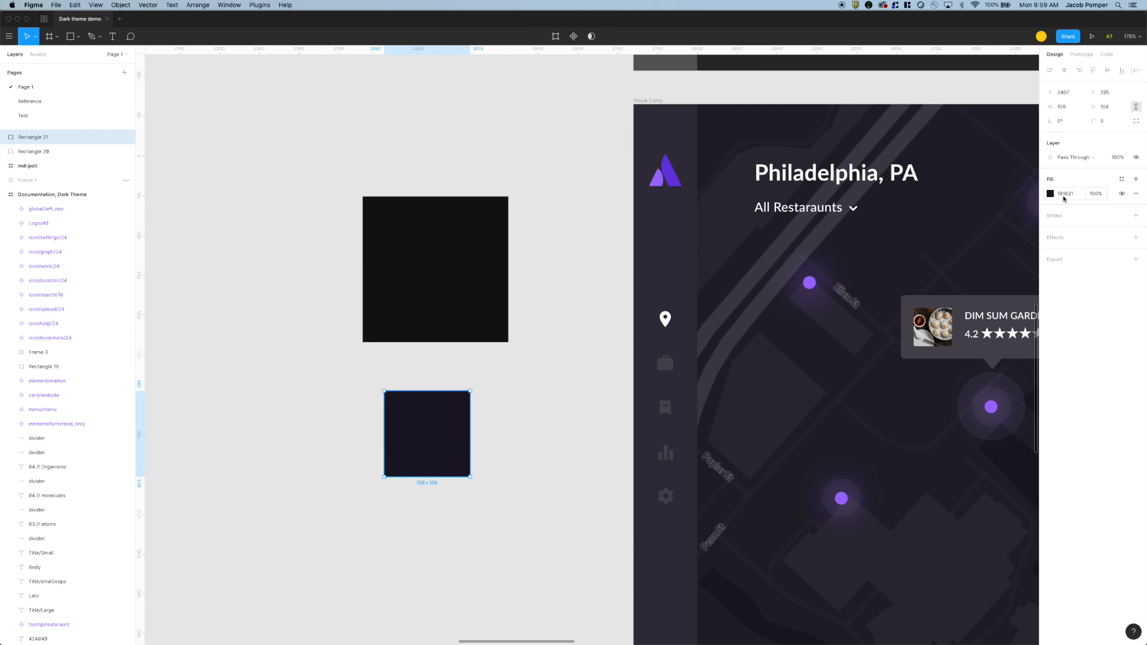
- Move the small 181621 square onto the lower part of the Visual Comp's map background
{"action": "scroll", "coordinate": [509, 118], "scroll_direction": "down", "scroll_amount": 5}
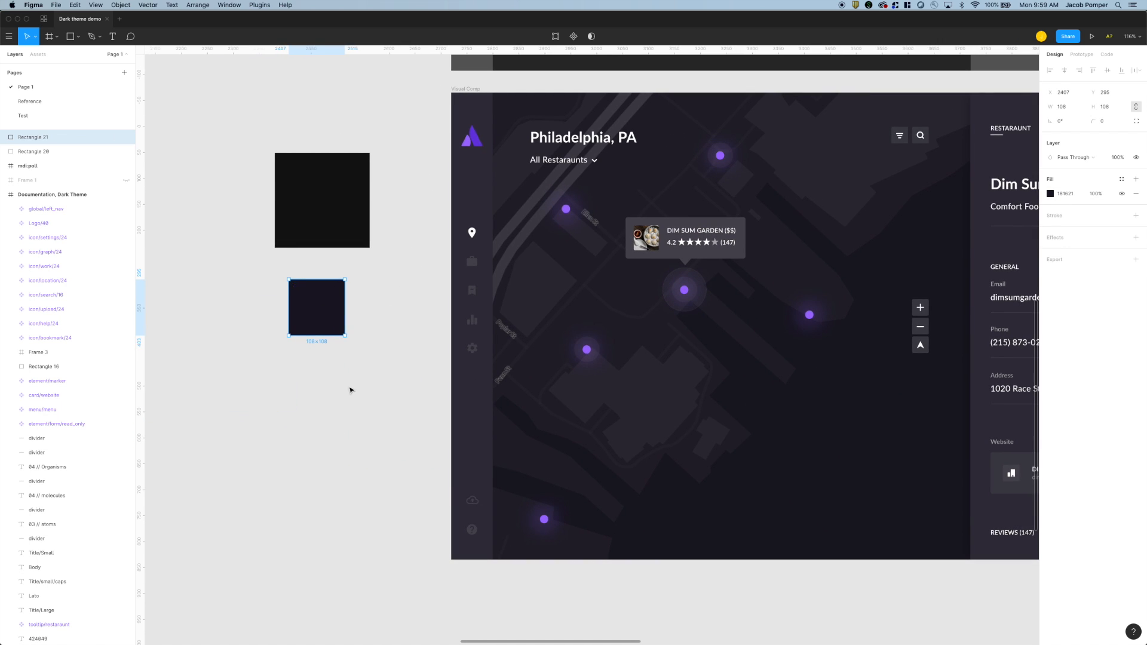
{"action": "left_click", "coordinate": [350, 390]}
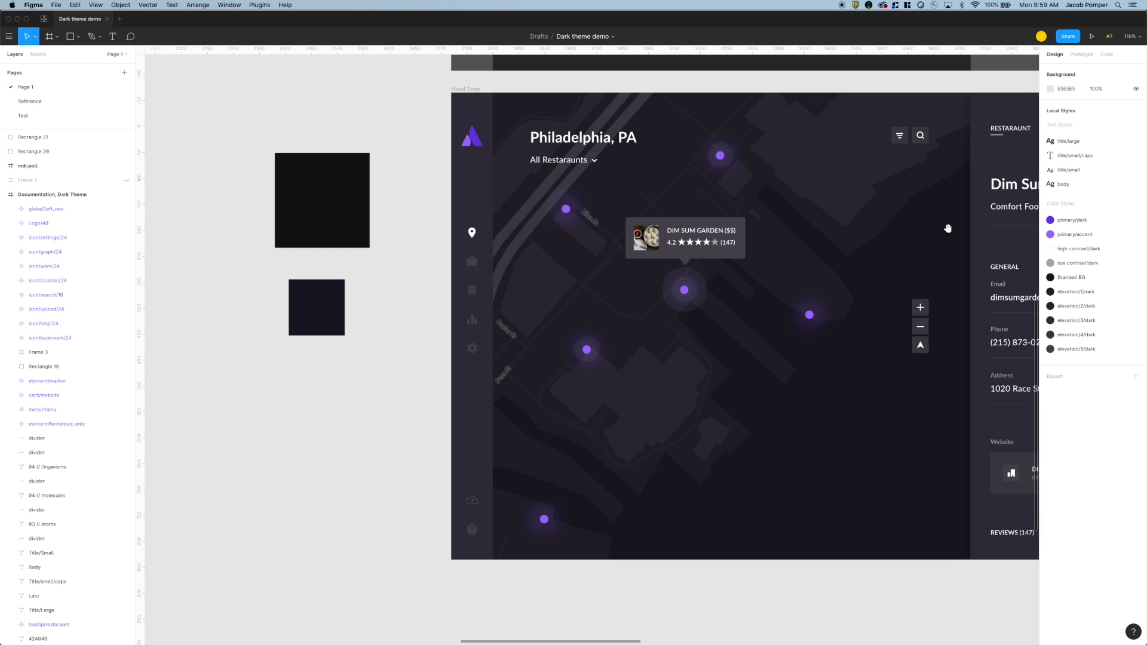
{"action": "scroll", "coordinate": [947, 226], "scroll_direction": "right", "scroll_amount": 5}
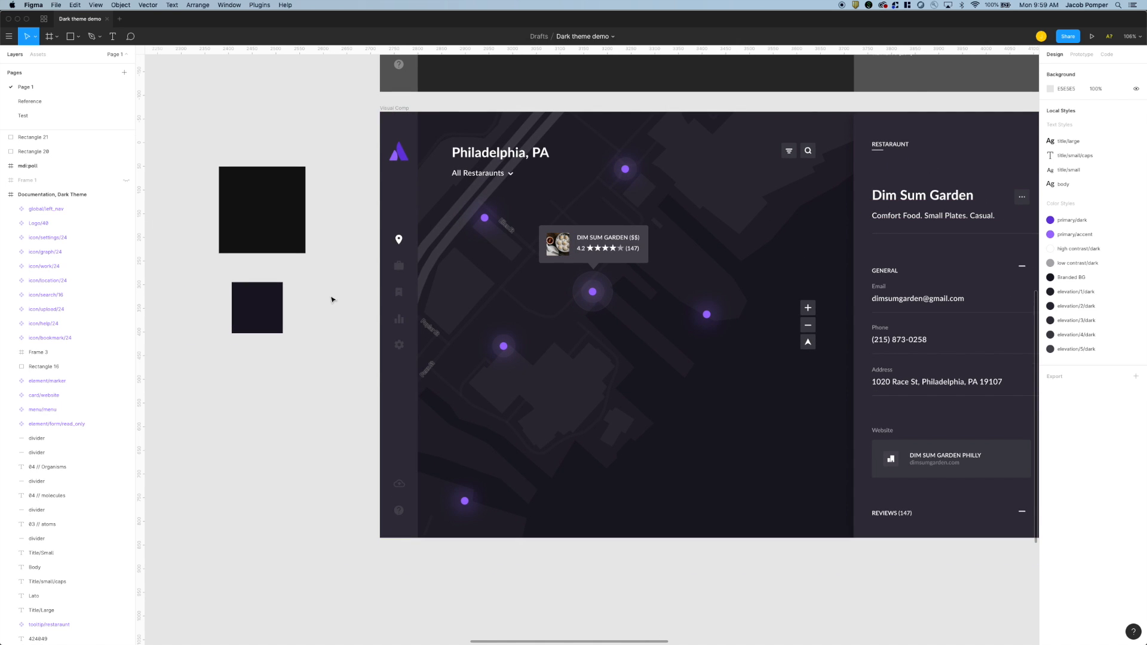
{"action": "left_click_drag", "start_coordinate": [260, 308], "coordinate": [771, 479]}
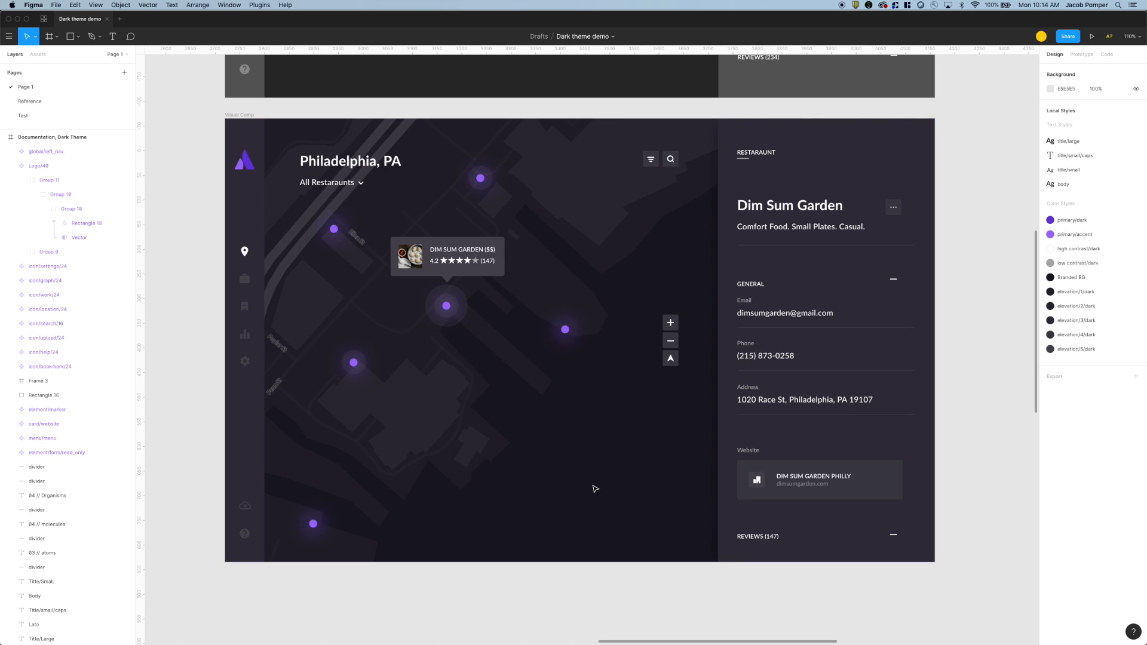
- Draw a 120 × 120 square on the lower part of the comp's map and fill it with white, FFFFFF
{"action": "key", "text": "r"}
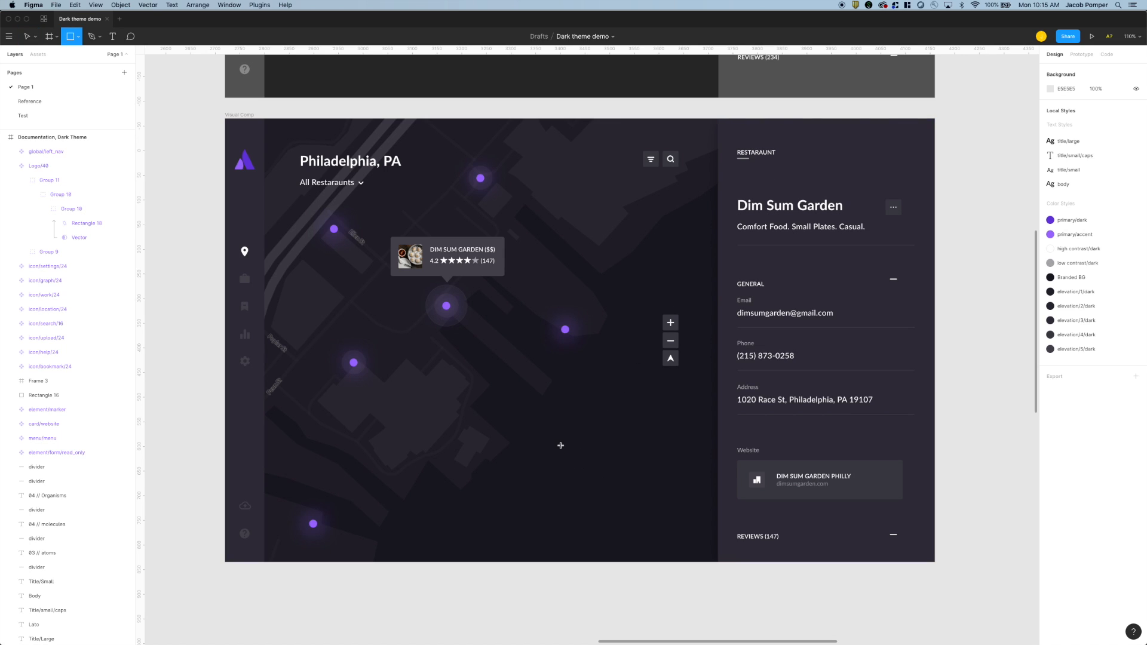
{"action": "left_click_drag", "start_coordinate": [561, 446], "coordinate": [625, 506]}
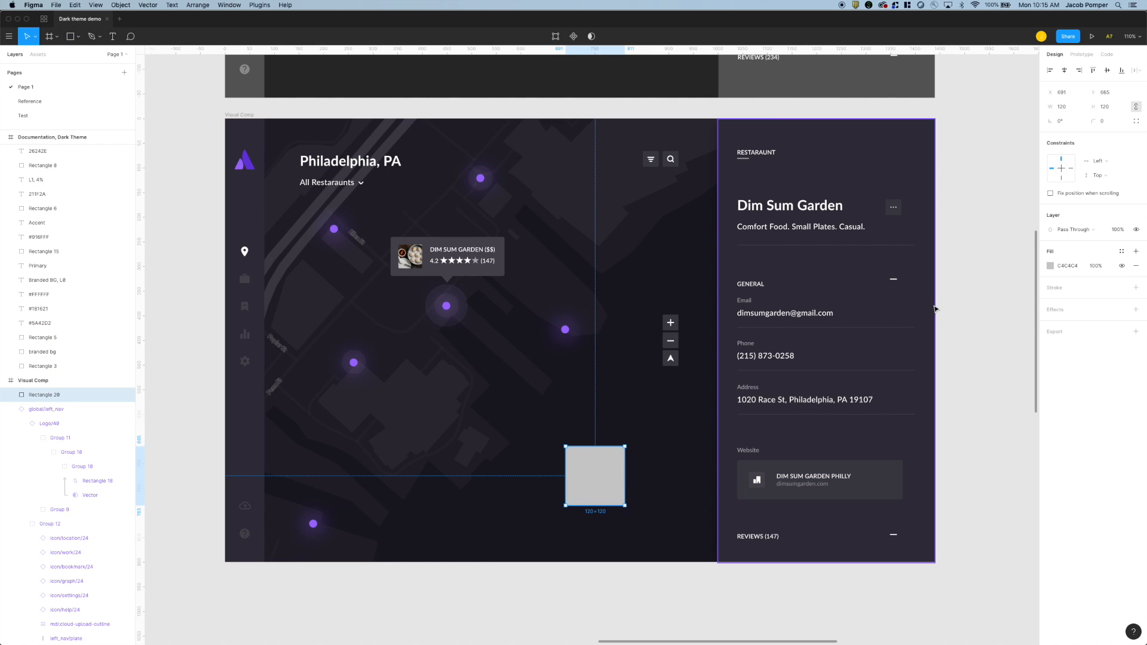
{"action": "left_click", "coordinate": [1051, 267]}
{"action": "left_click_drag", "start_coordinate": [997, 303], "coordinate": [921, 266]}
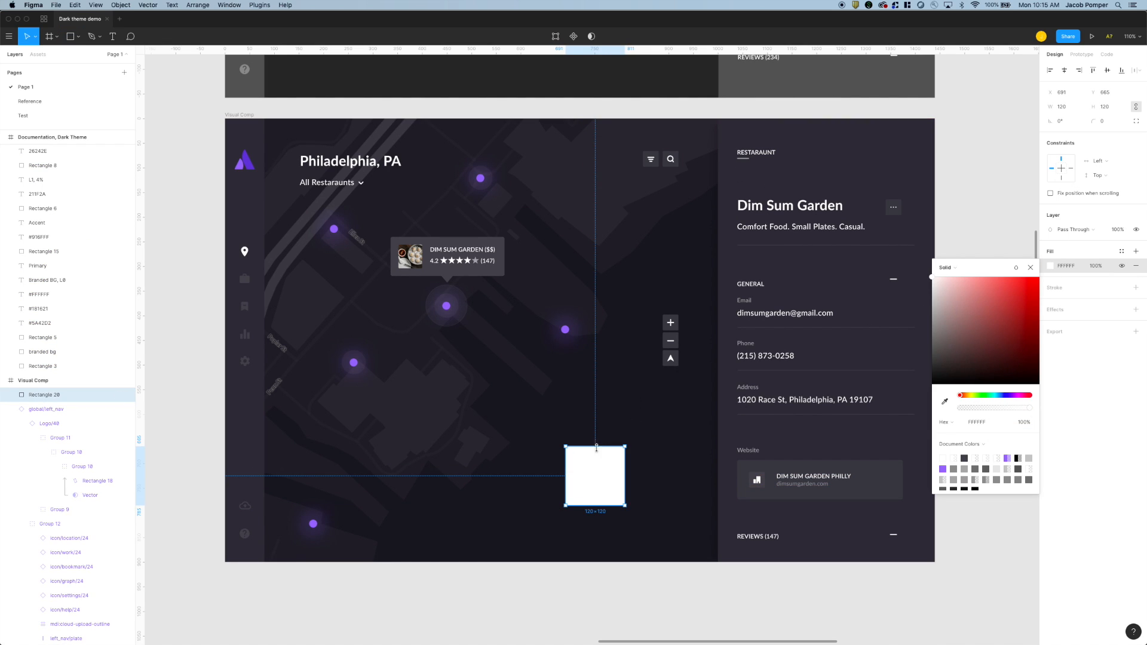
- Shift the white square slightly on the lower part of the comp's map and lower its fill opacity to 10%
{"action": "left_click_drag", "start_coordinate": [596, 447], "coordinate": [614, 476]}
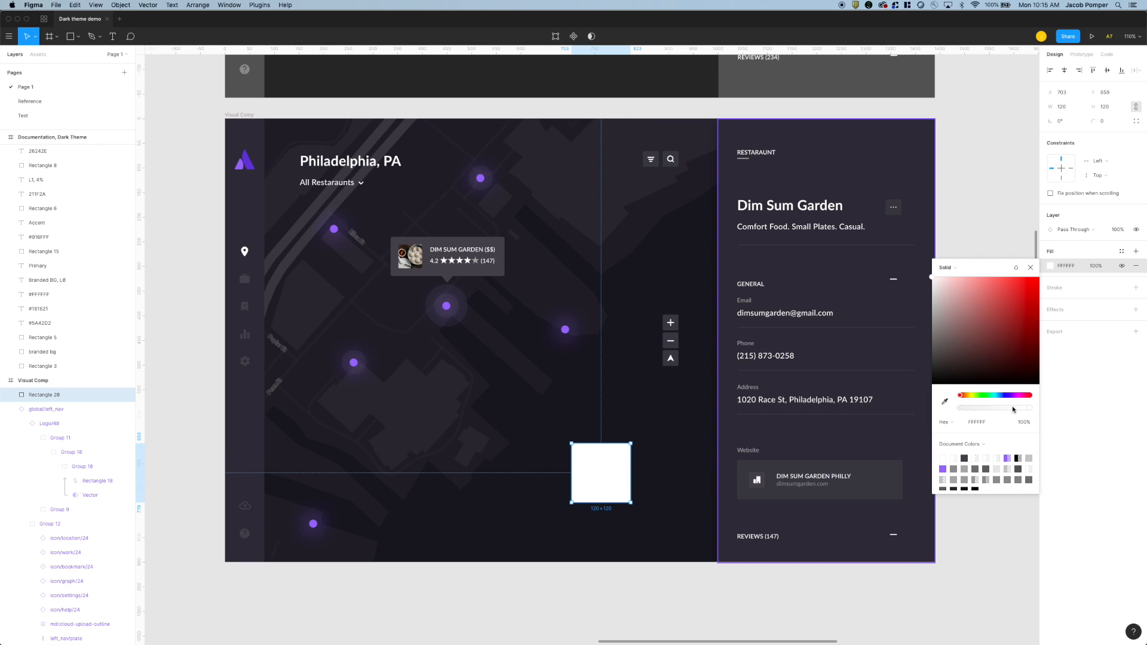
{"action": "left_click_drag", "start_coordinate": [1030, 410], "coordinate": [965, 412]}
- Consult the elevation swatches in the Dark Theme documentation and set the white square's fill opacity to 4%, matching level L1
{"action": "scroll", "coordinate": [855, 315], "scroll_direction": "down", "scroll_amount": 8}
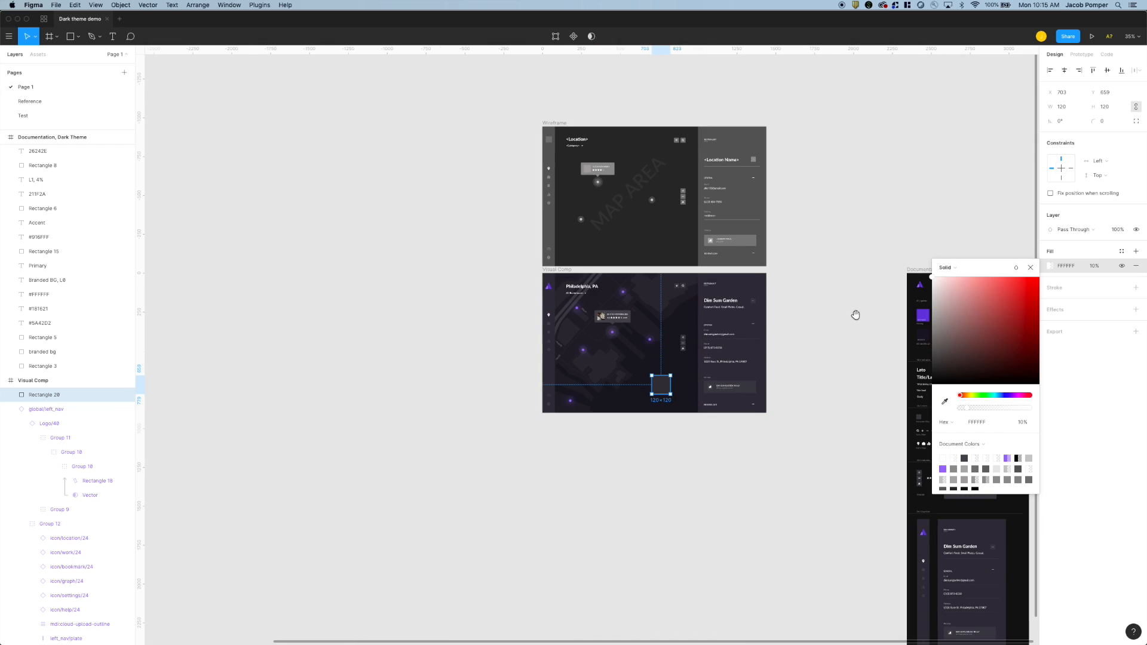
{"action": "scroll", "coordinate": [859, 274], "scroll_direction": "right", "scroll_amount": 3}
{"action": "left_click_drag", "start_coordinate": [860, 273], "coordinate": [726, 269]}
{"action": "scroll", "coordinate": [616, 323], "scroll_direction": "up", "scroll_amount": 10}
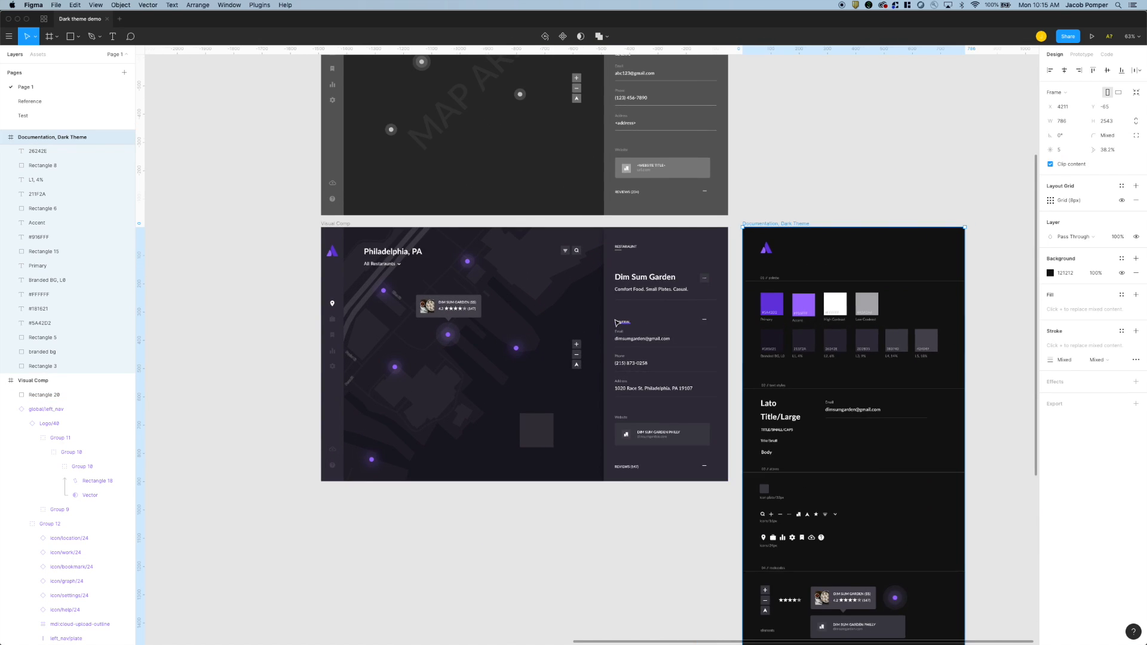
{"action": "scroll", "coordinate": [616, 323], "scroll_direction": "down", "scroll_amount": 5}
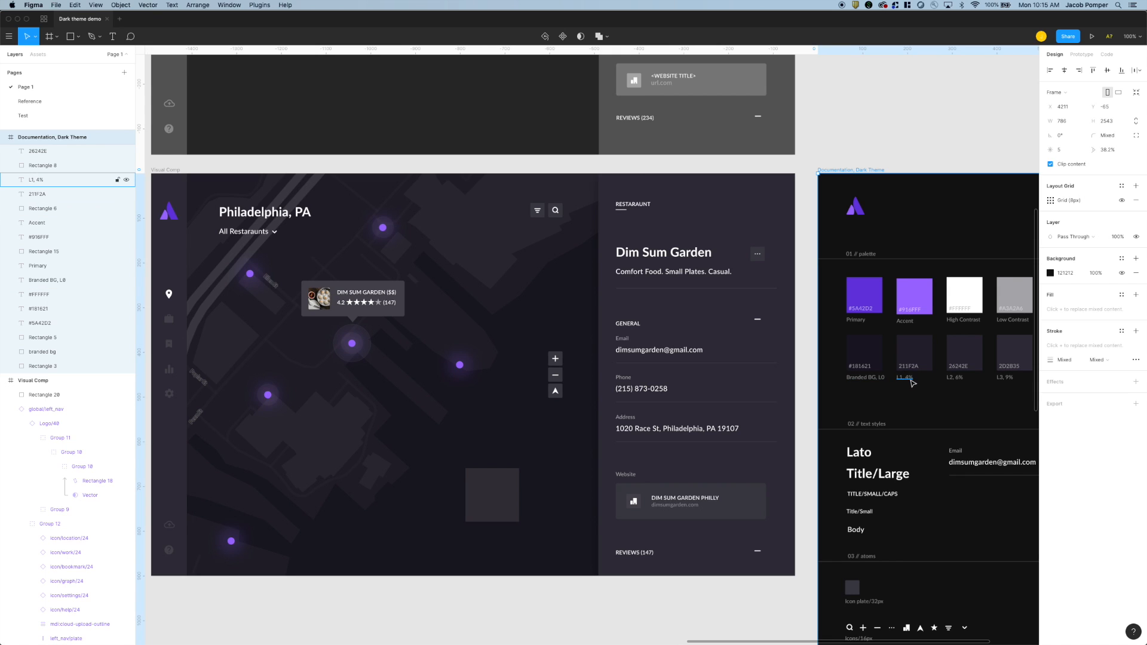
{"action": "left_click", "coordinate": [517, 490]}
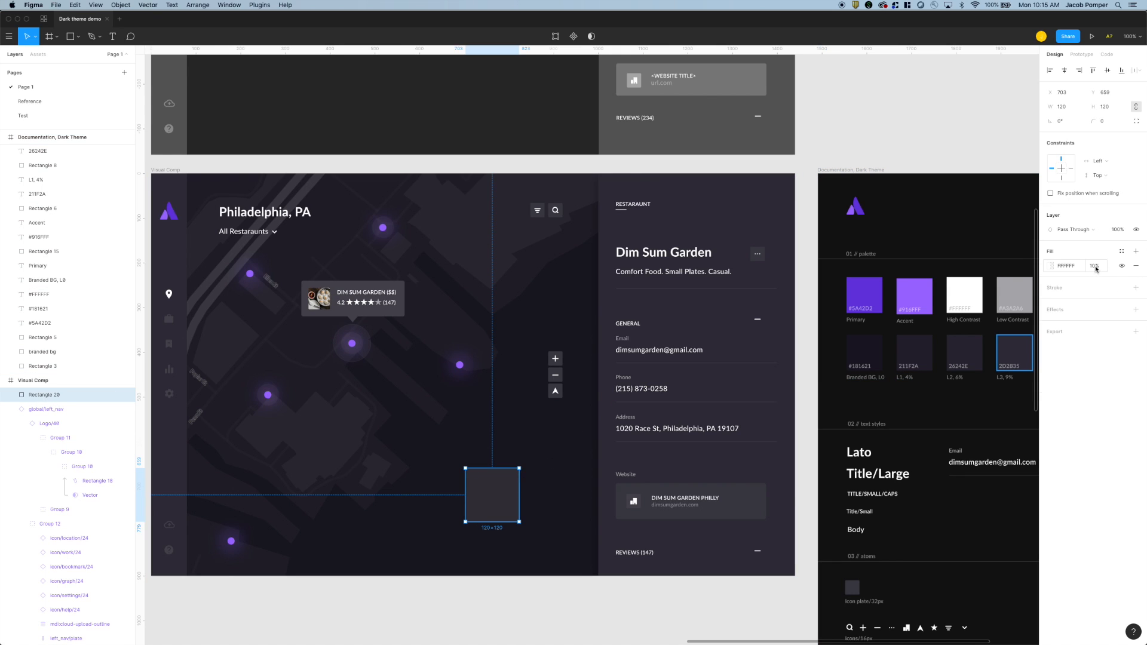
{"action": "left_click", "coordinate": [1049, 266]}
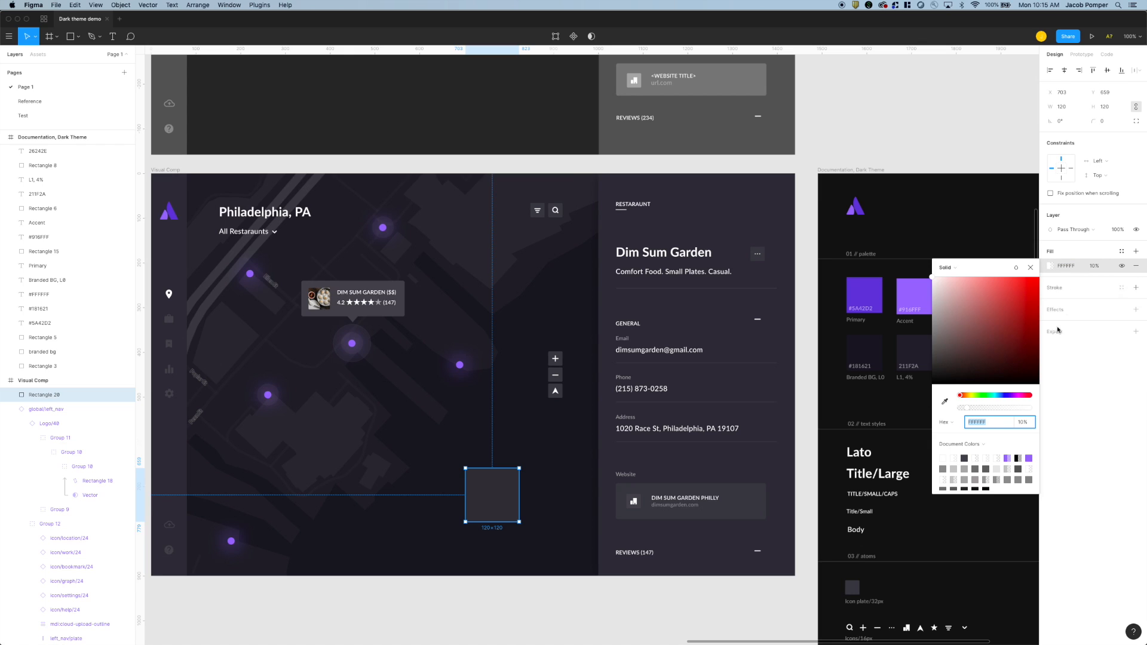
{"action": "left_click_drag", "start_coordinate": [967, 411], "coordinate": [961, 412]}
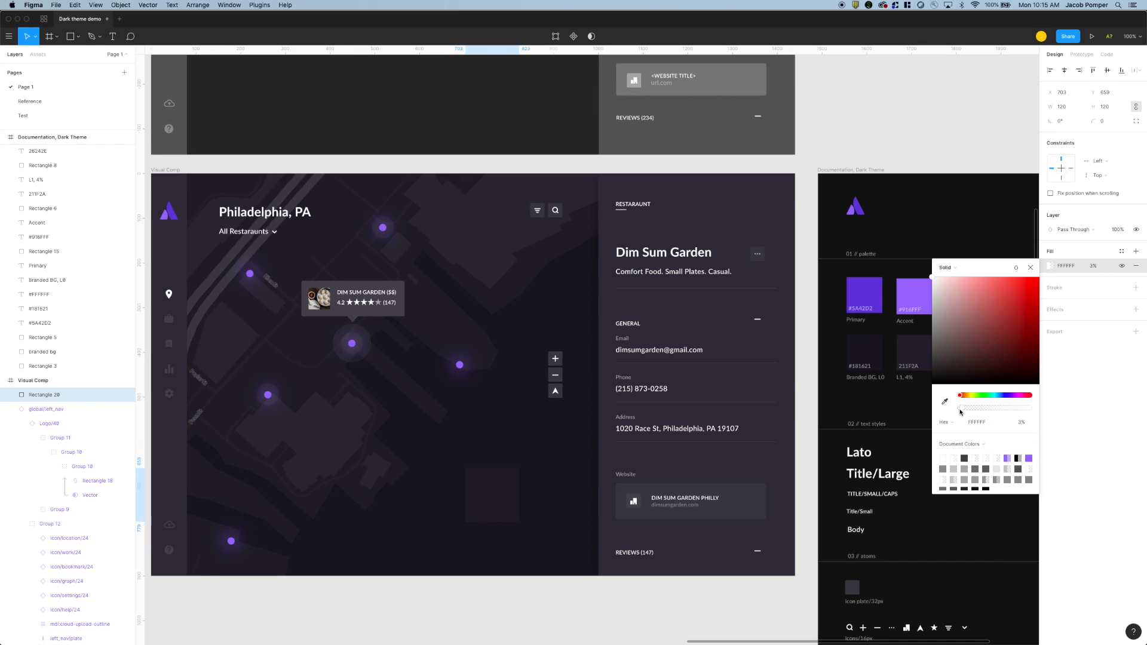
- Sample the square's own blended colour and apply it as its fill, 201F27 at 100%
{"action": "left_click", "coordinate": [944, 403]}
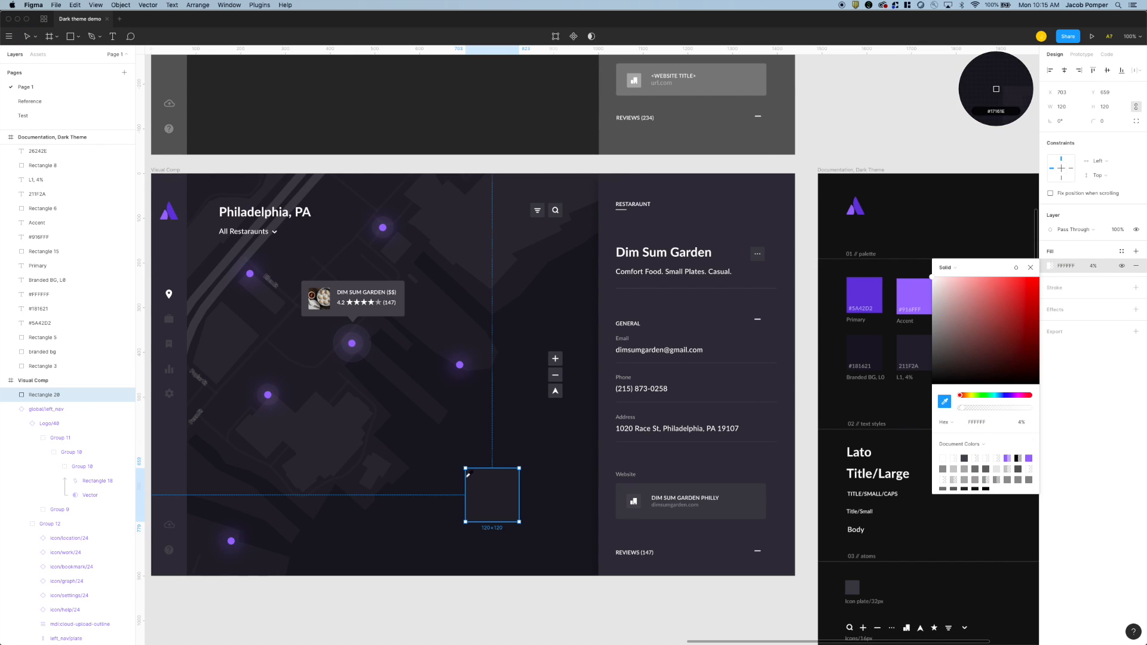
{"action": "left_click", "coordinate": [496, 485]}
{"action": "left_click", "coordinate": [521, 441]}
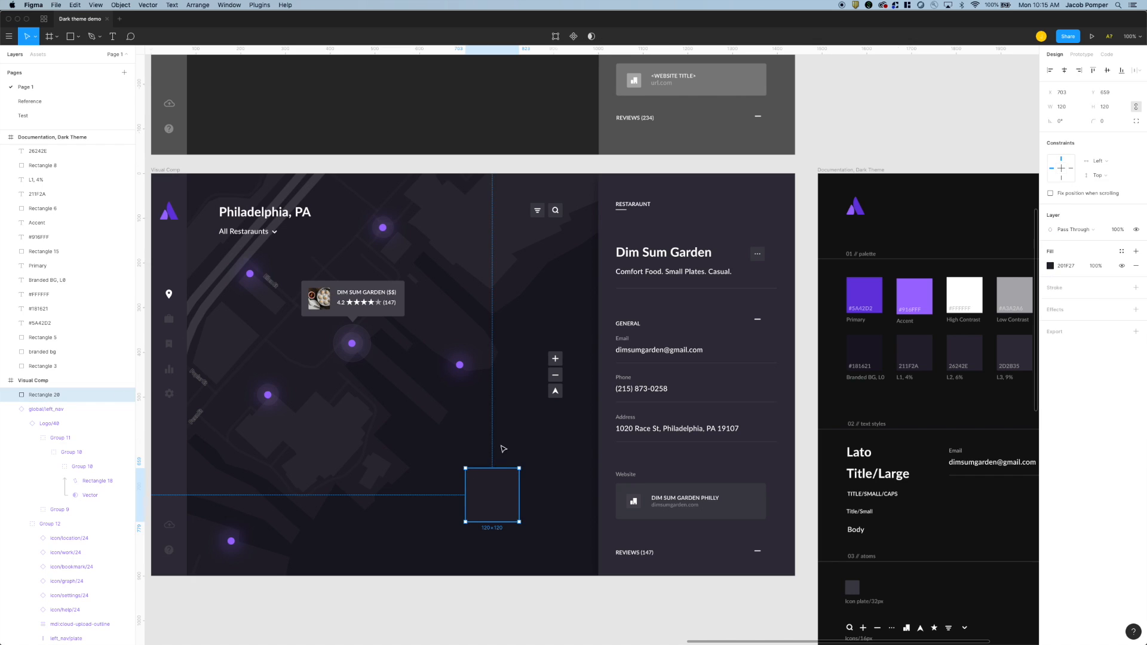
- Move the sampled square around the comp's lower map area to compare it with the background, and delete it
{"action": "left_click_drag", "start_coordinate": [481, 489], "coordinate": [518, 477]}
{"action": "scroll", "coordinate": [517, 477], "scroll_direction": "down", "scroll_amount": 2}
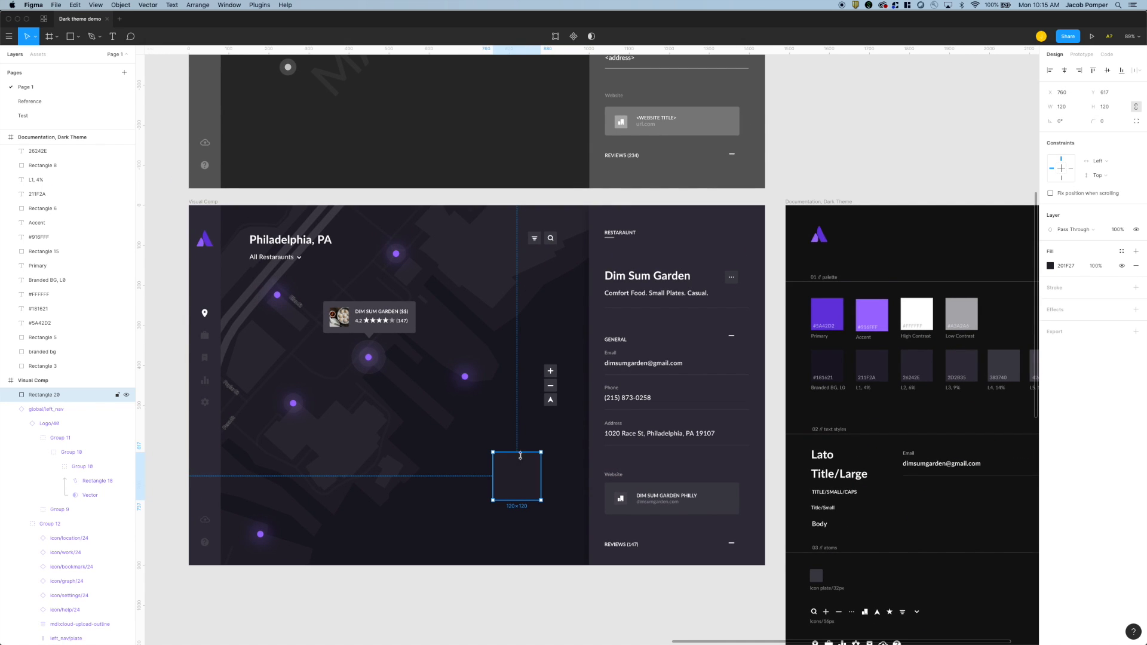
{"action": "scroll", "coordinate": [522, 464], "scroll_direction": "up", "scroll_amount": 1}
{"action": "mouse_move", "coordinate": [513, 480]}
{"action": "left_mouse_down"}
{"action": "mouse_move", "coordinate": [505, 474]}
{"action": "mouse_move", "coordinate": [504, 487]}
{"action": "mouse_move", "coordinate": [515, 478]}
{"action": "left_mouse_up"}
{"action": "key", "text": "Escape"}
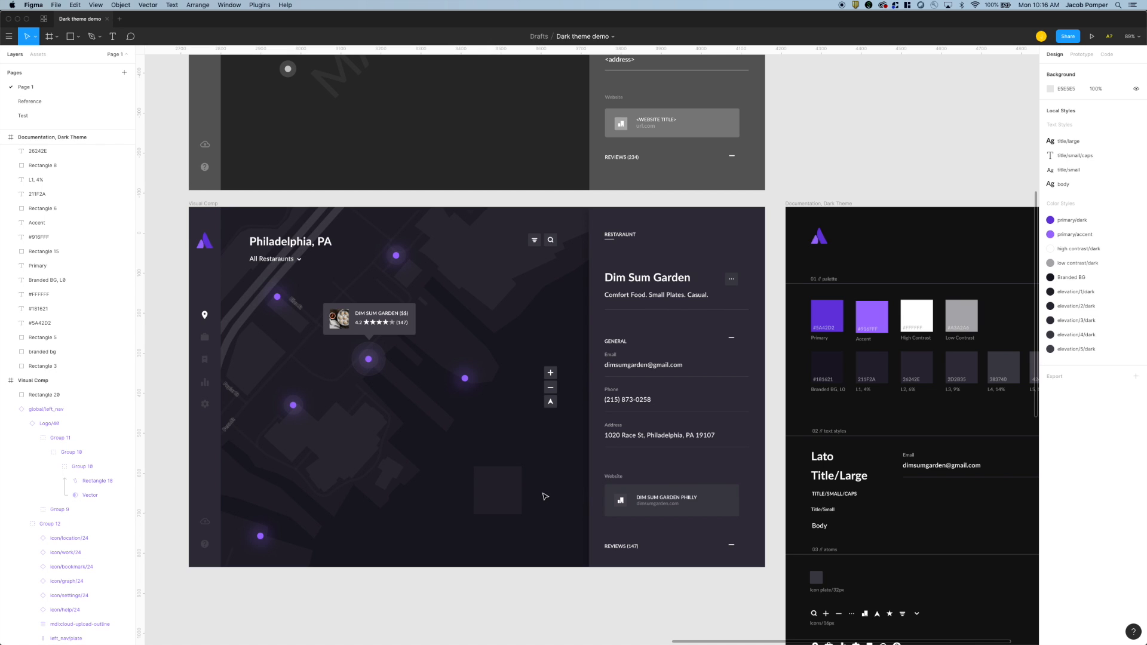
{"action": "left_click", "coordinate": [518, 497]}
{"action": "key", "text": "Delete"}
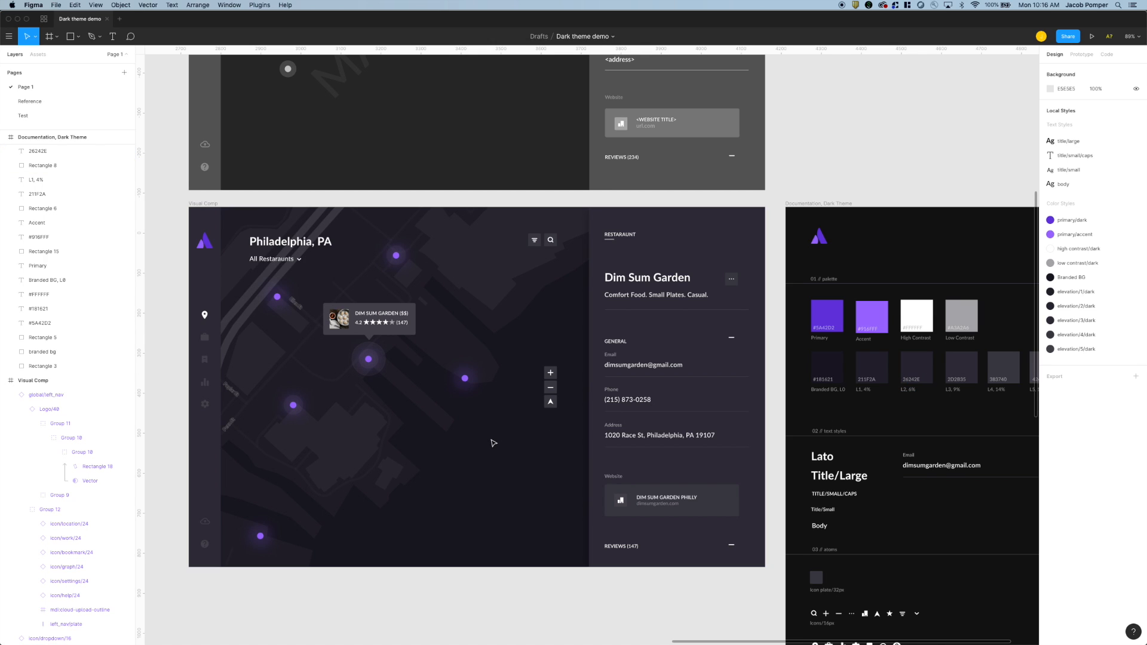
- Draw a 96 × 96 square on the lower part of the comp's map, filled with white, FFFFFF at 6%, and shift it slightly
{"action": "key", "text": "r"}
{"action": "left_click_drag", "start_coordinate": [485, 444], "coordinate": [525, 483]}
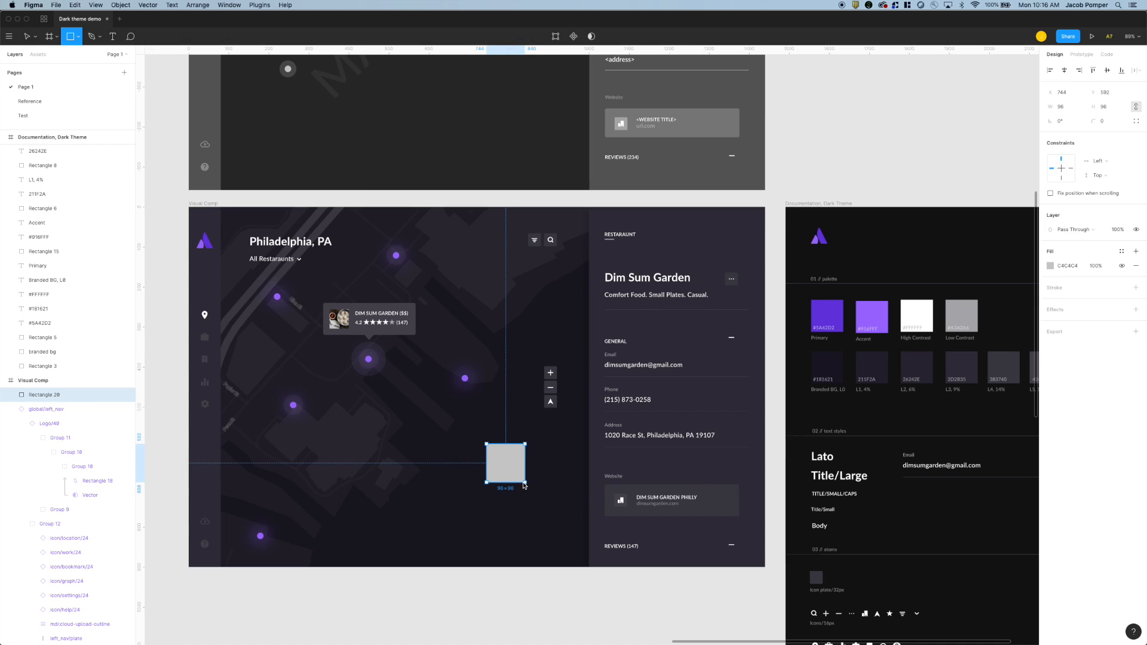
{"action": "left_click", "coordinate": [1051, 266]}
{"action": "left_click", "coordinate": [1022, 421]}
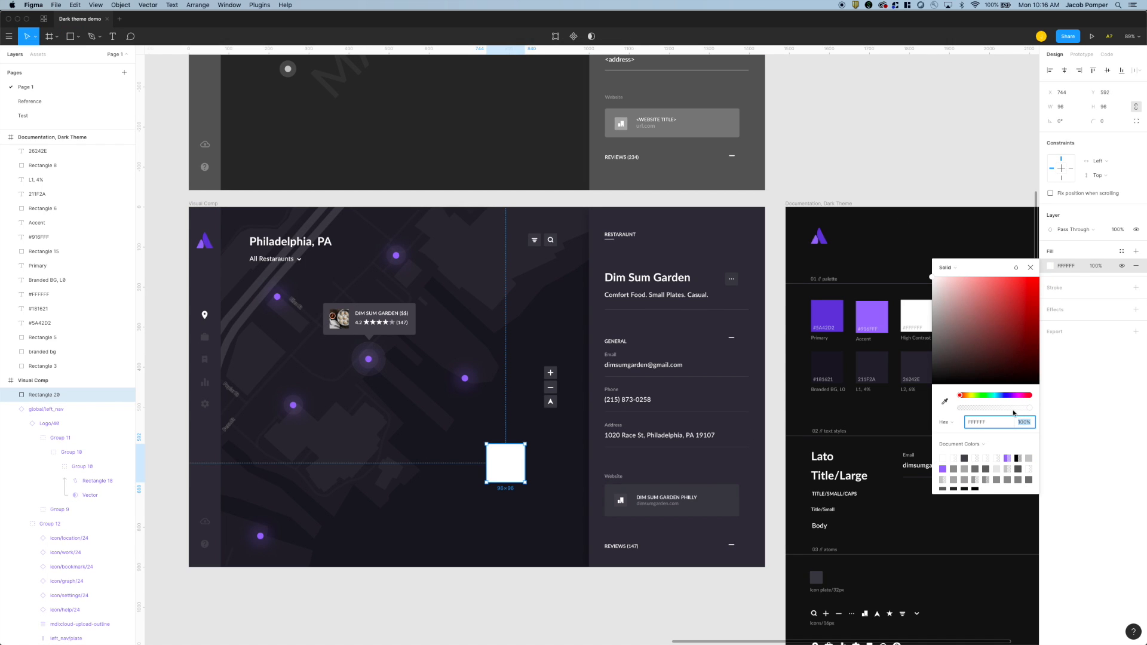
{"action": "key", "text": "Return"}
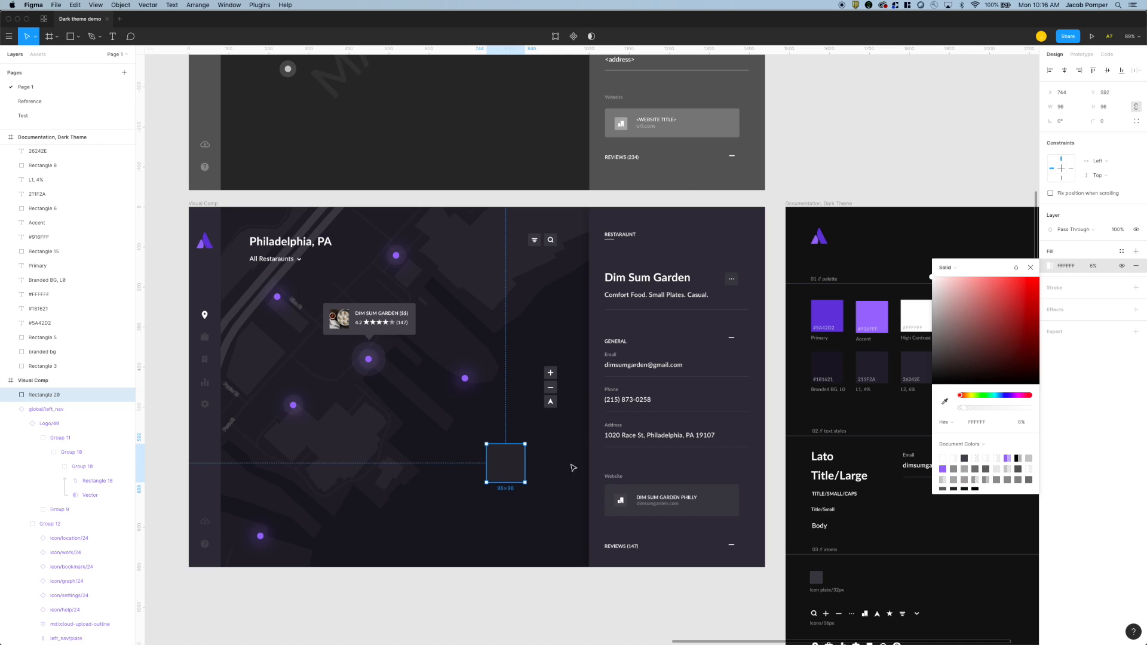
{"action": "left_click", "coordinate": [525, 502]}
{"action": "left_click_drag", "start_coordinate": [512, 462], "coordinate": [605, 471]}
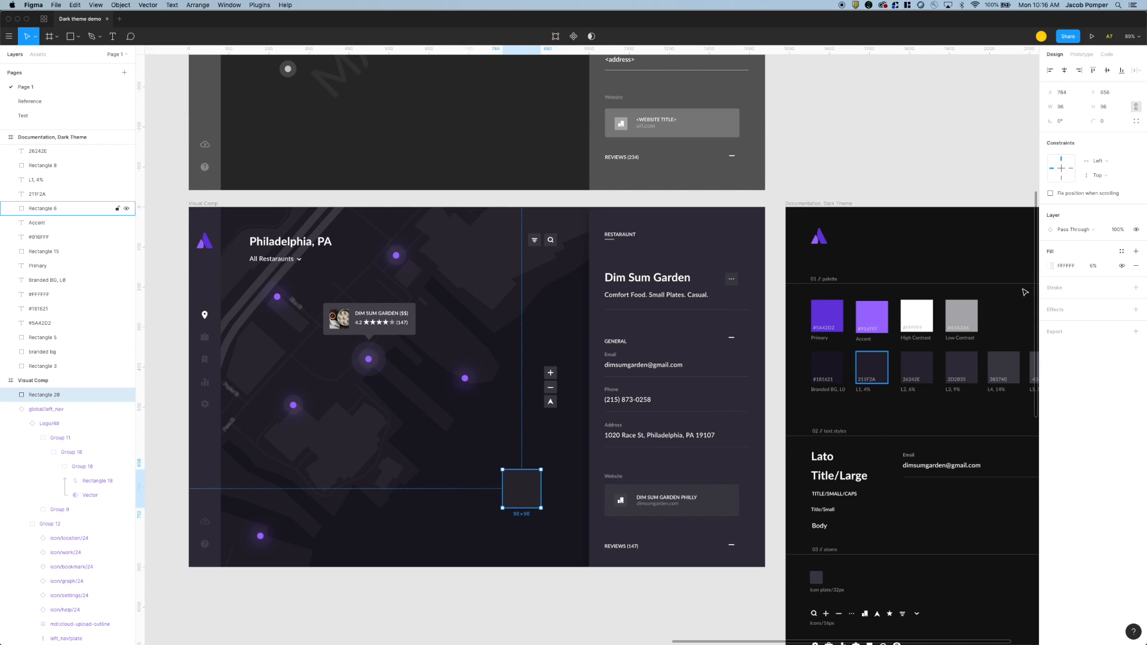
- Fill the 96 × 96 square with its own sampled blended colour and delete the square
{"action": "left_click", "coordinate": [1051, 266]}
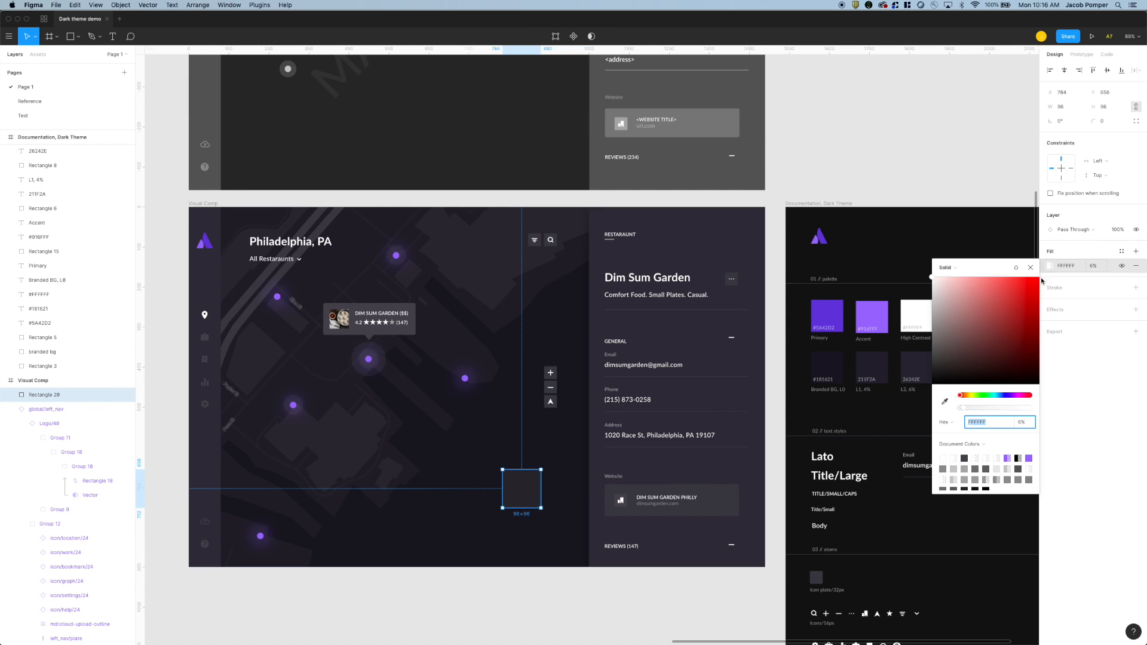
{"action": "left_click", "coordinate": [944, 402]}
{"action": "left_click", "coordinate": [530, 487]}
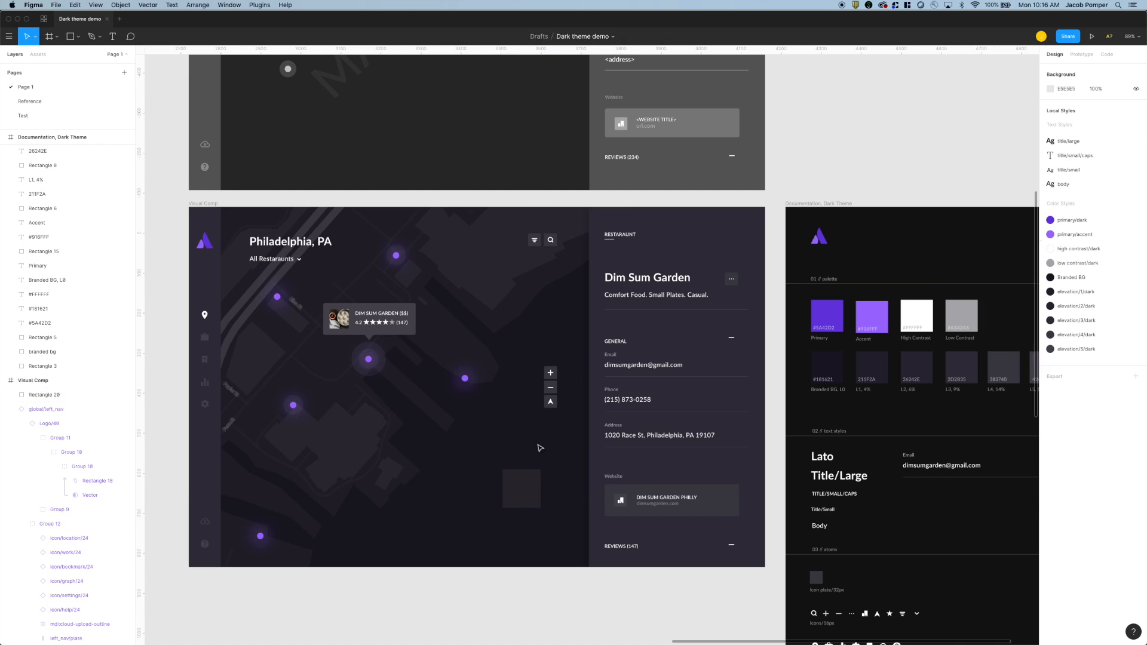
{"action": "left_click_drag", "start_coordinate": [531, 487], "coordinate": [925, 421]}
{"action": "key", "text": "Delete"}
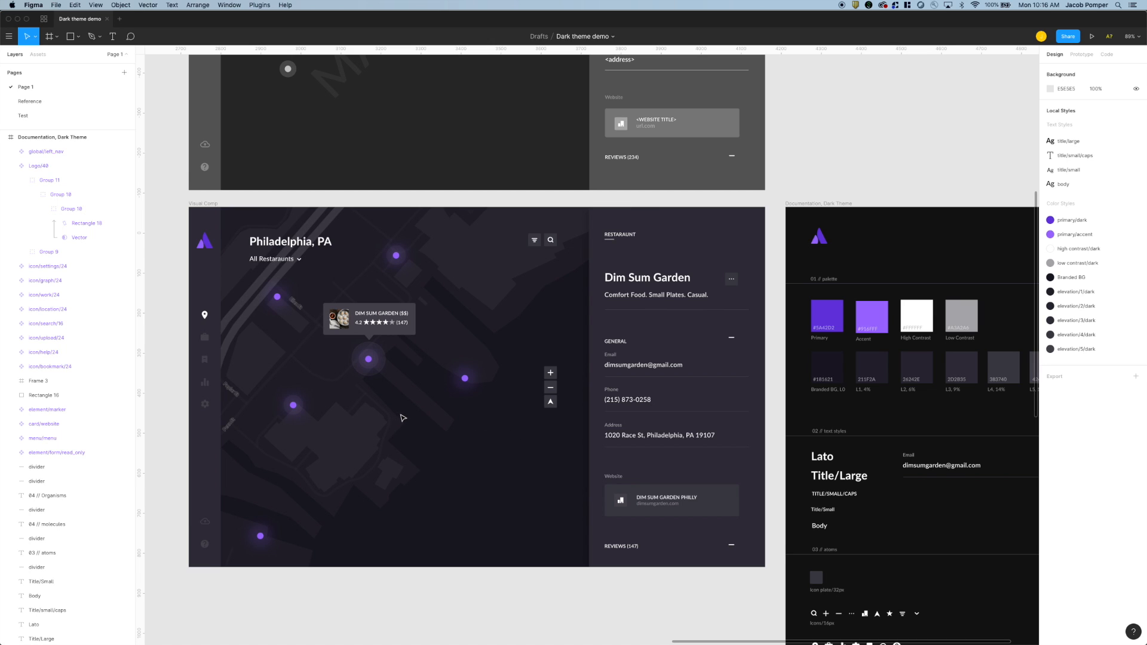
- Switch to the Mapbox Basic Template style in Chrome and examine the map and its background layer's colour settings
{"action": "key", "text": "super+Tab"}
{"action": "key", "text": "super+Tab"}
{"action": "key", "text": "super+Tab"}
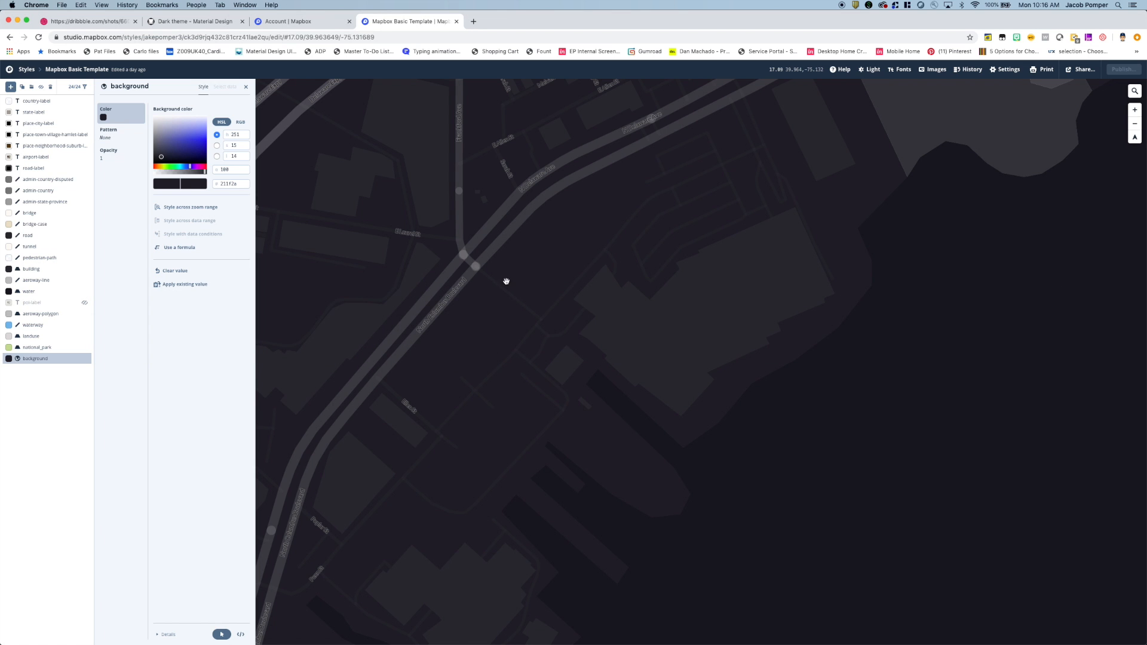
{"action": "scroll", "coordinate": [524, 275], "scroll_direction": "down", "scroll_amount": 5}
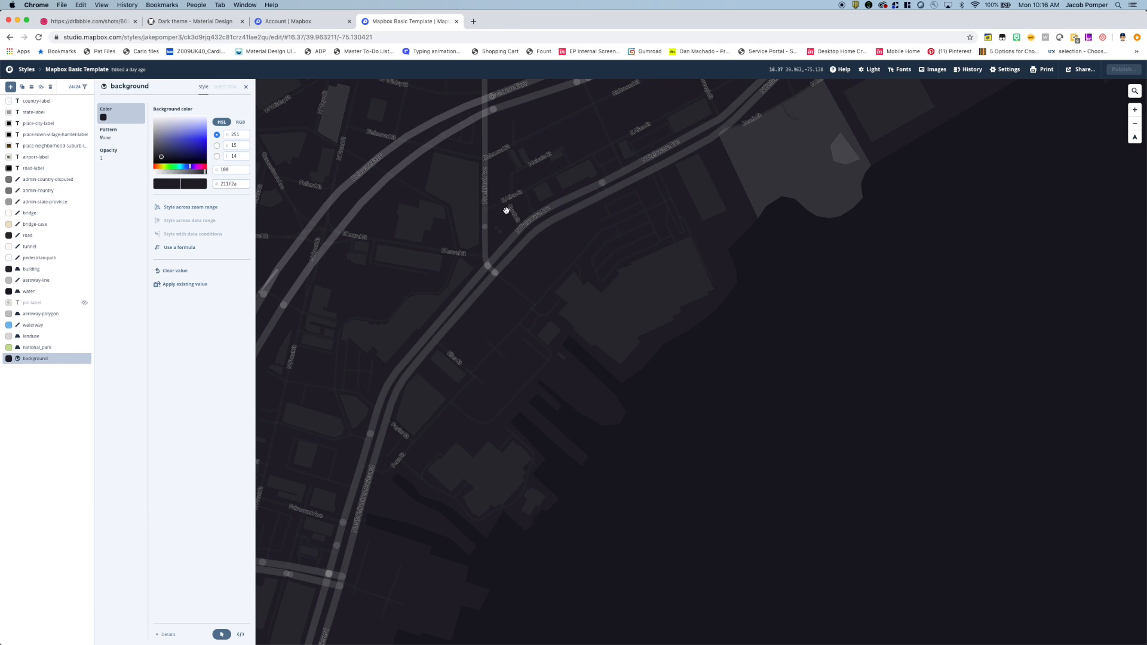
{"action": "scroll", "coordinate": [548, 267], "scroll_direction": "up", "scroll_amount": 2}
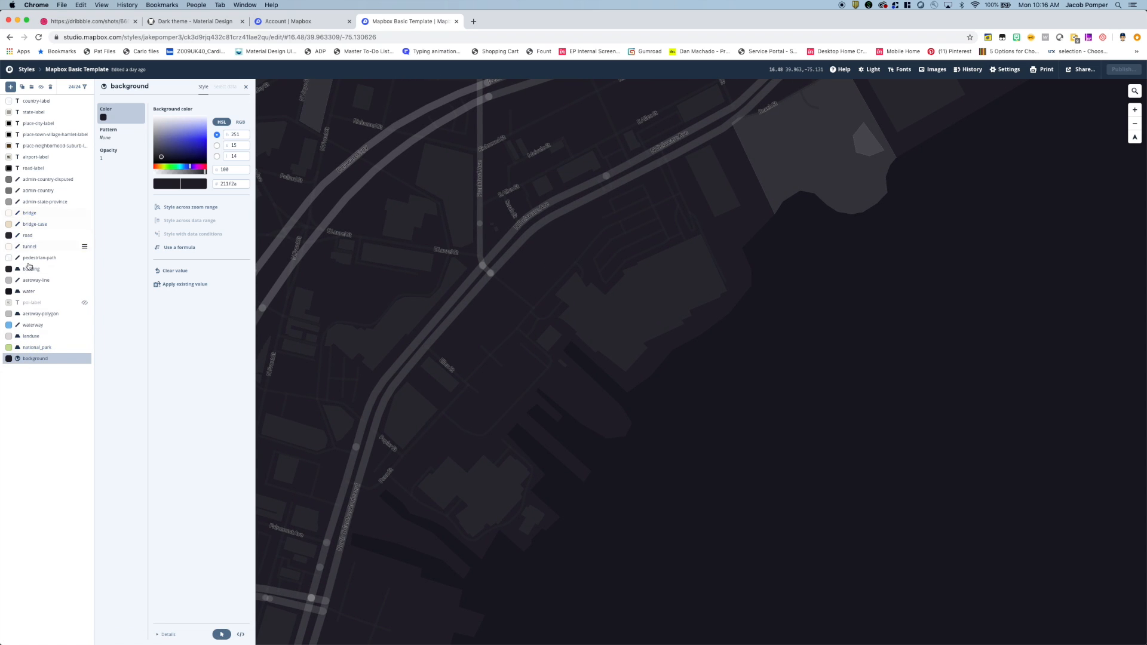
{"action": "left_click", "coordinate": [48, 348]}
{"action": "left_click", "coordinate": [38, 358]}
- Switch back to Figma and compare the Visual Comp's left navigation and details panel with the documented elevation swatches
{"action": "key", "text": "super+Tab"}
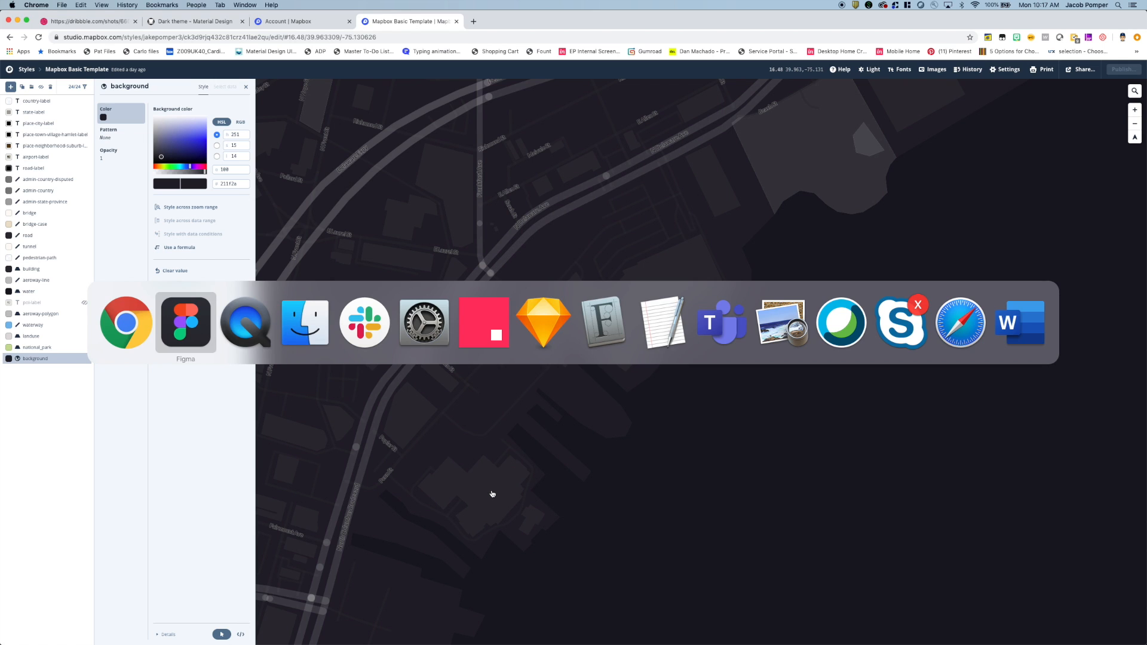
{"action": "key", "text": "super+Tab"}
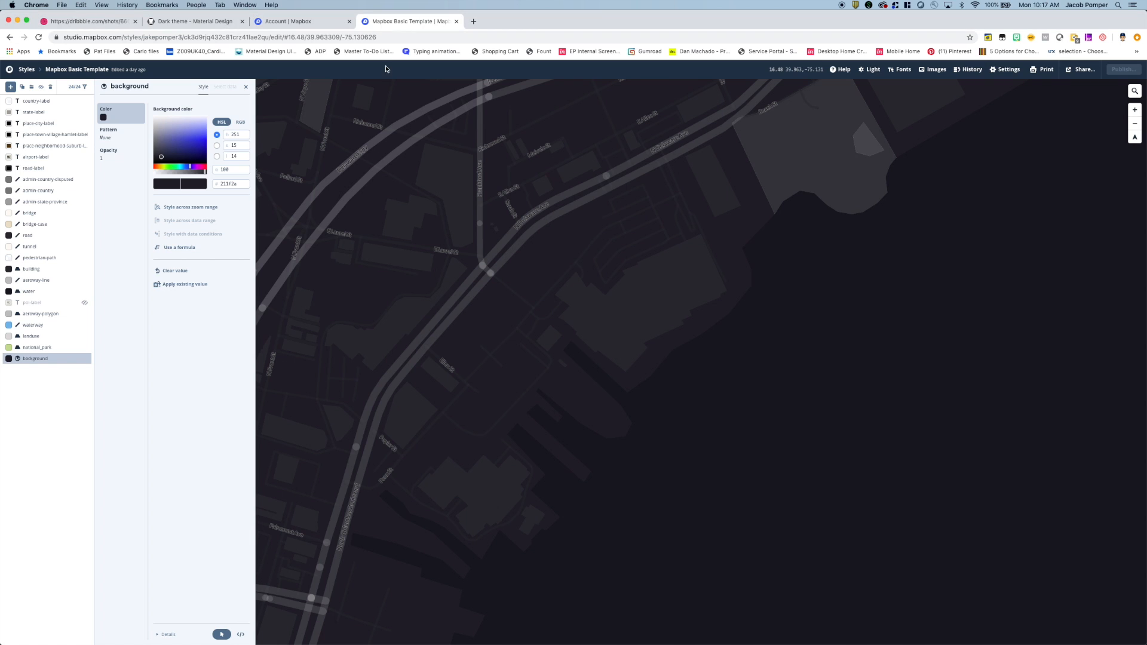
{"action": "key", "text": "super+Tab"}
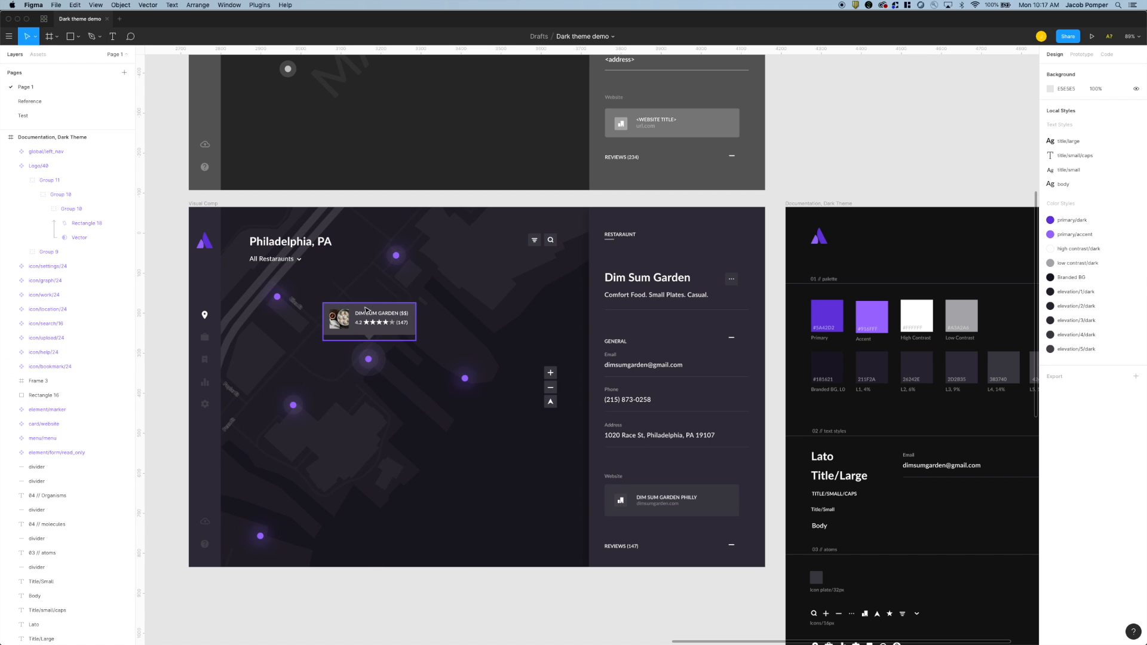
{"action": "scroll", "coordinate": [380, 450], "scroll_direction": "down", "scroll_amount": 1}
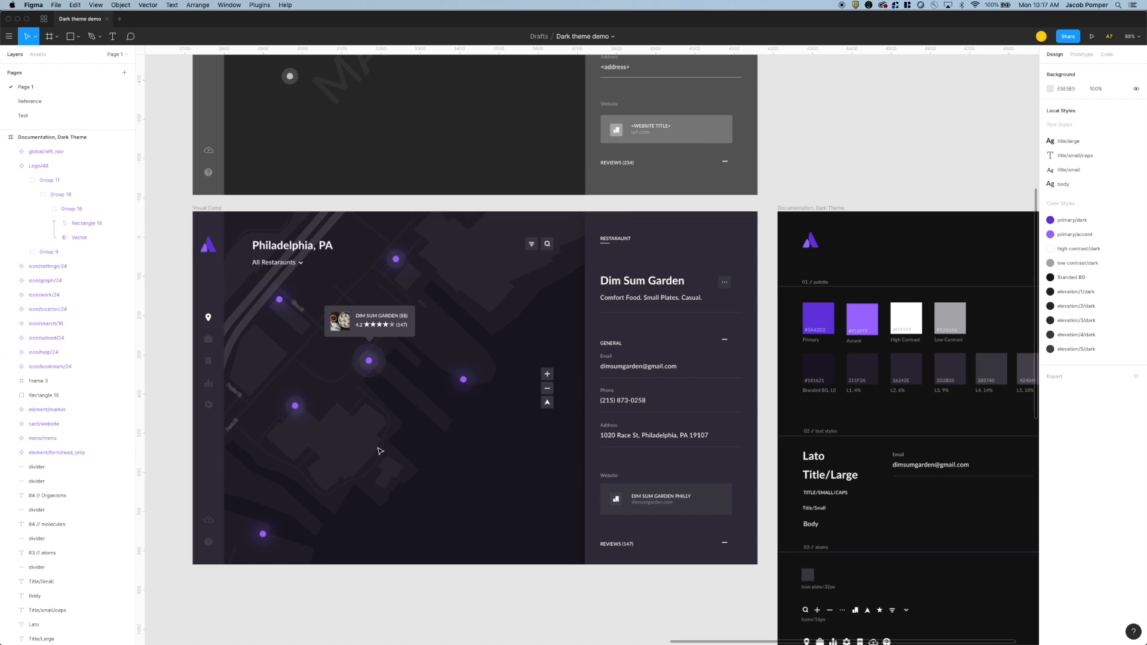
{"action": "left_click", "coordinate": [637, 328]}
{"action": "left_click", "coordinate": [218, 297]}
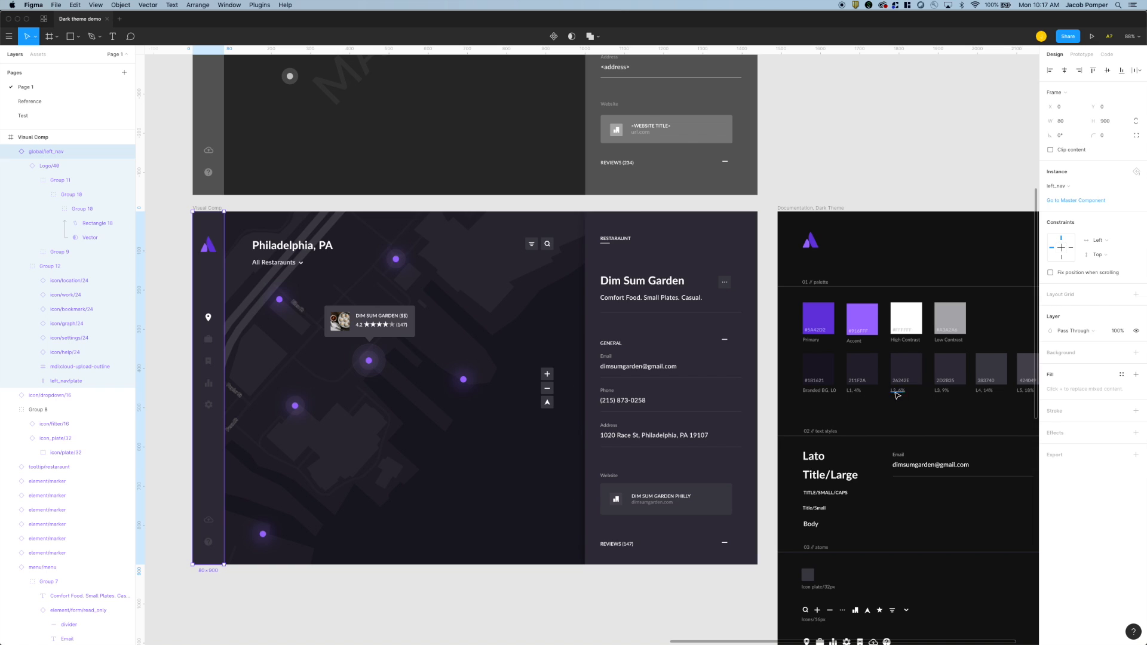
{"action": "scroll", "coordinate": [882, 395], "scroll_direction": "right", "scroll_amount": 2}
{"action": "scroll", "coordinate": [845, 393], "scroll_direction": "right", "scroll_amount": 2}
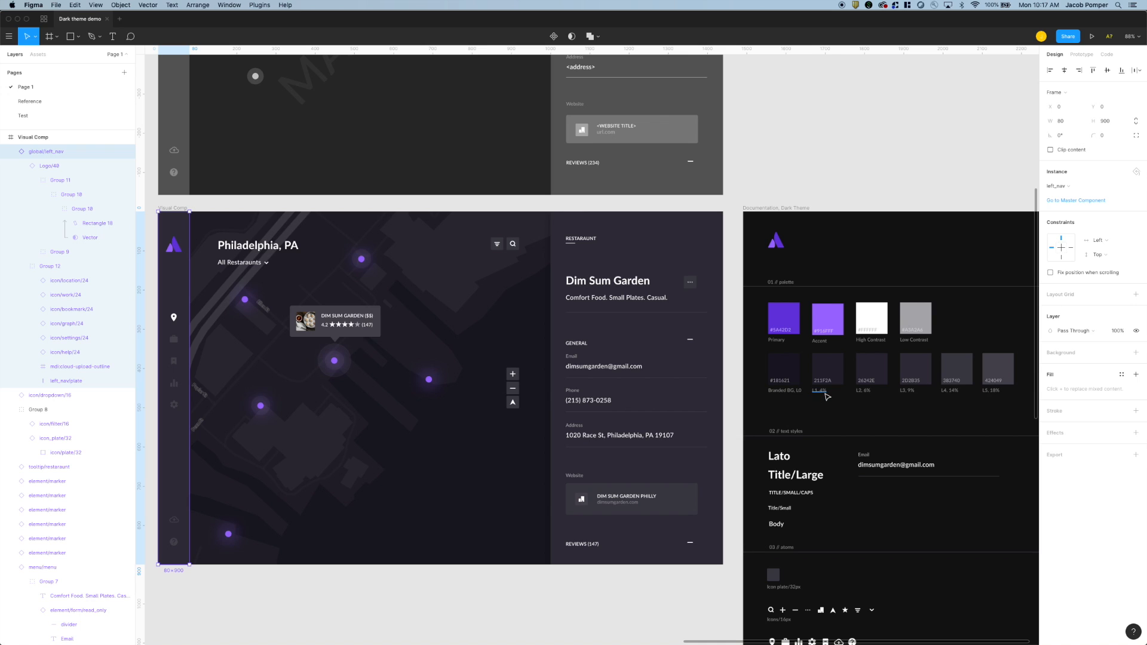
{"action": "scroll", "coordinate": [827, 397], "scroll_direction": "left", "scroll_amount": 1}
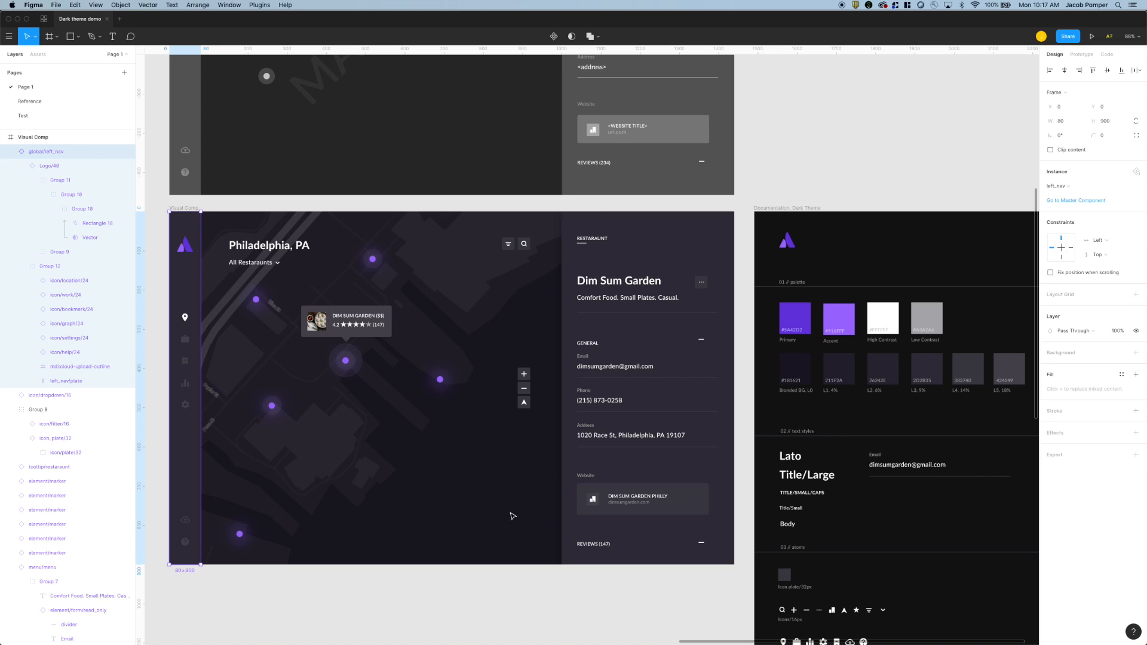
{"action": "left_click", "coordinate": [447, 582]}
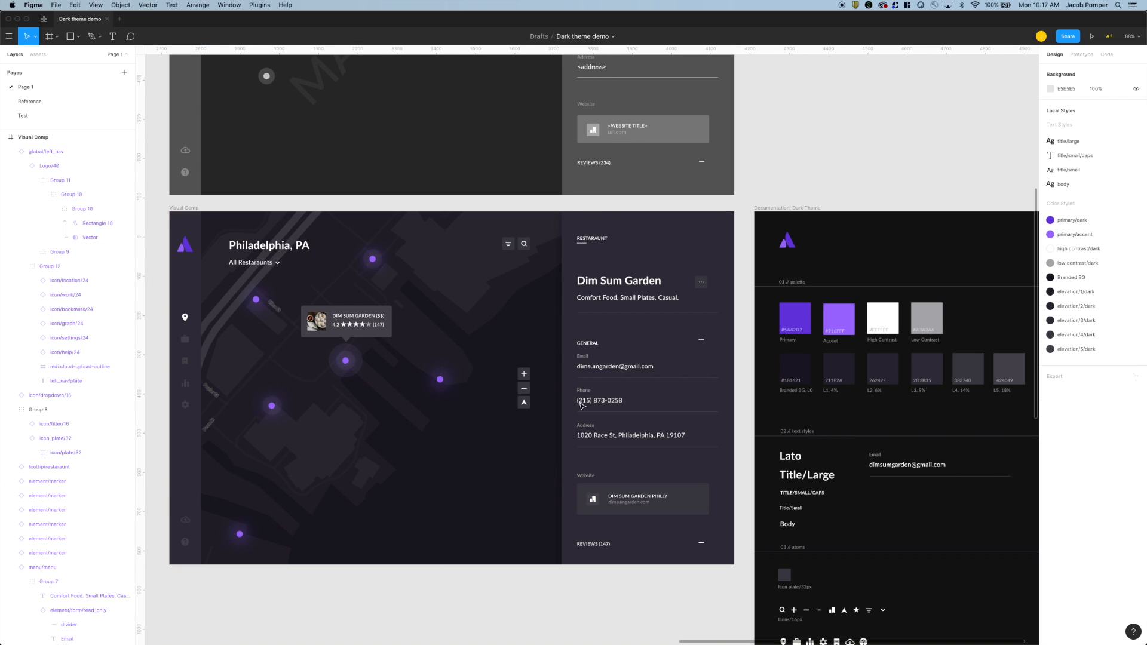
- Examine the Email and Phone labels in the comp's restaurant details panel and their text and colour styles
{"action": "scroll", "coordinate": [514, 355], "scroll_direction": "down", "scroll_amount": 1}
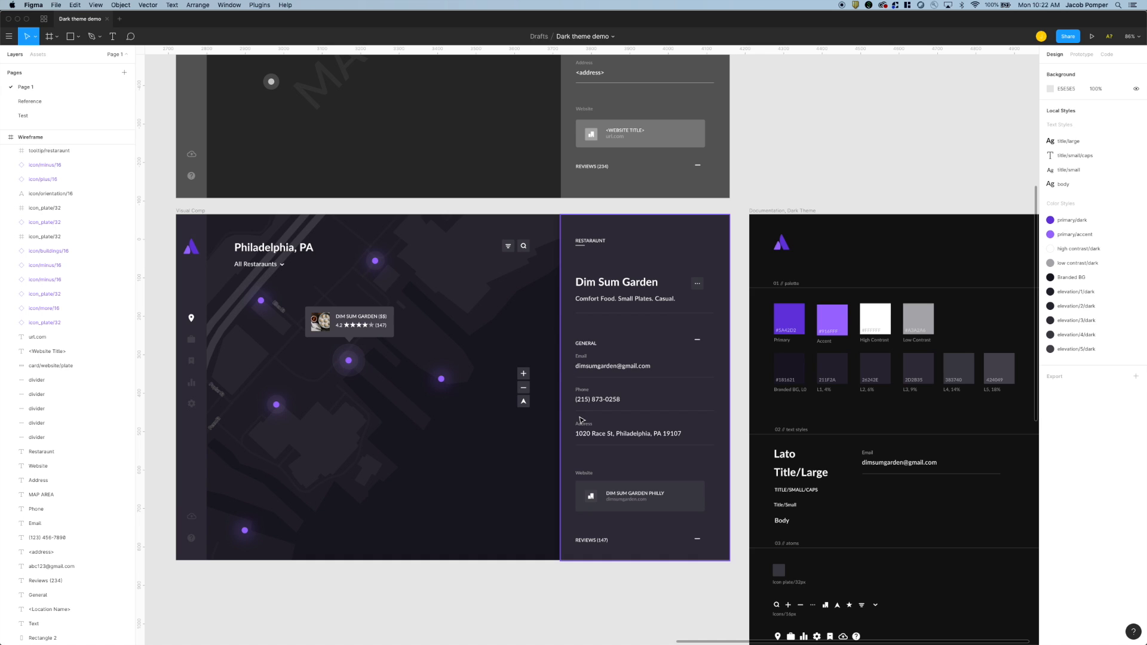
{"action": "scroll", "coordinate": [581, 420], "scroll_direction": "up", "scroll_amount": 5}
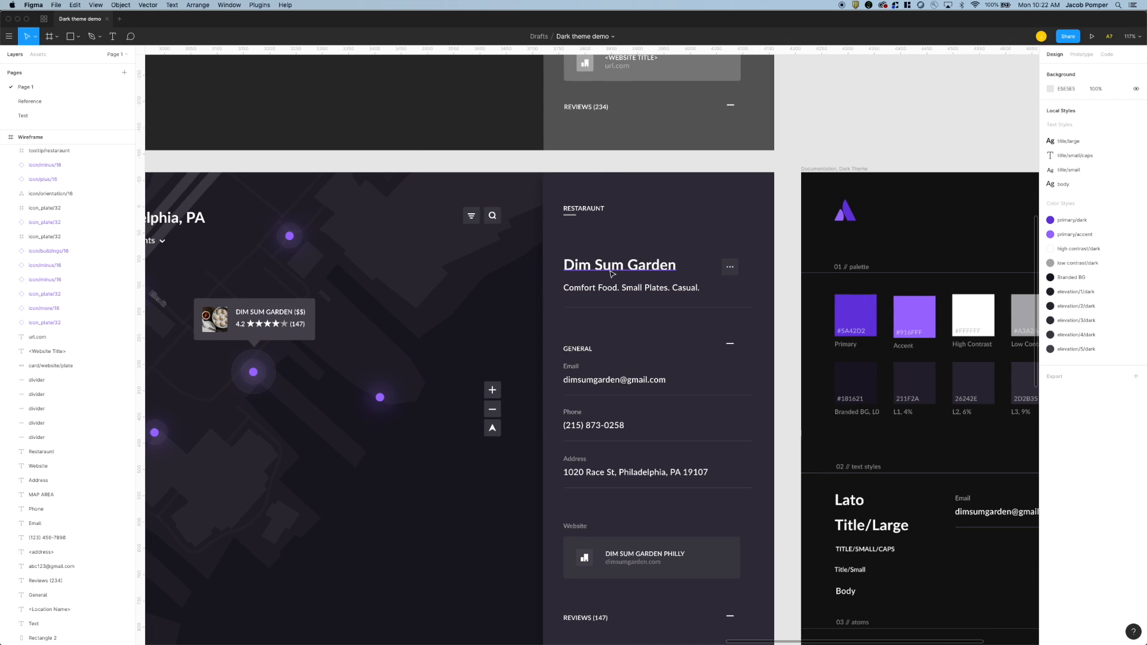
{"action": "scroll", "coordinate": [613, 274], "scroll_direction": "down", "scroll_amount": 3}
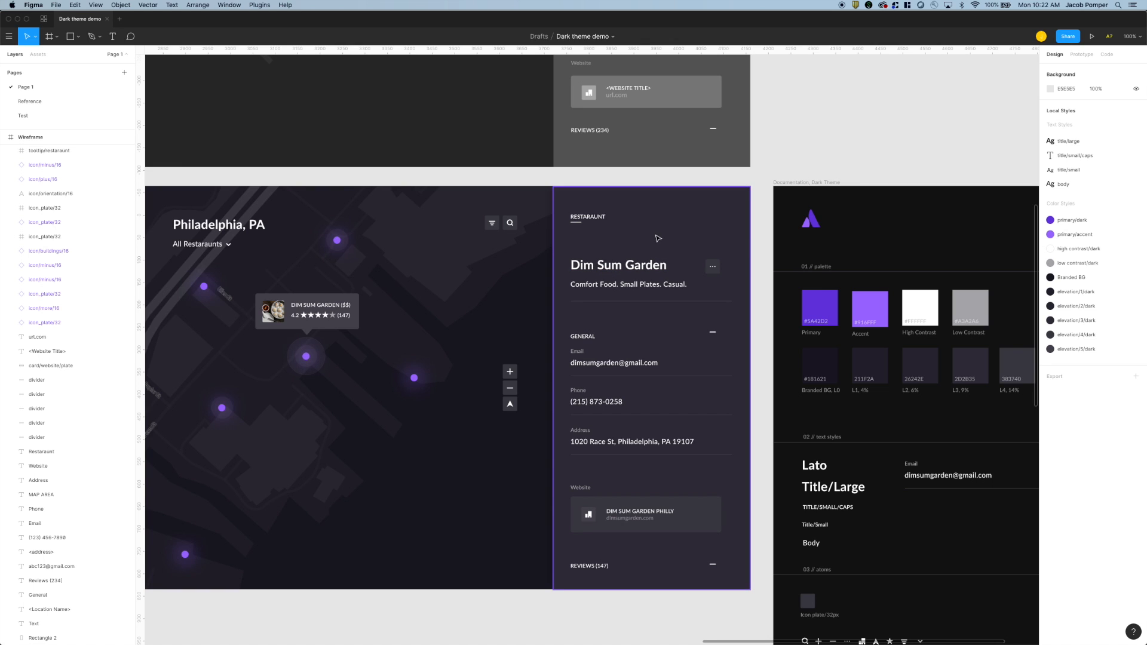
{"action": "left_click", "coordinate": [578, 353], "text": "super"}
{"action": "left_click", "coordinate": [579, 393], "text": "super"}
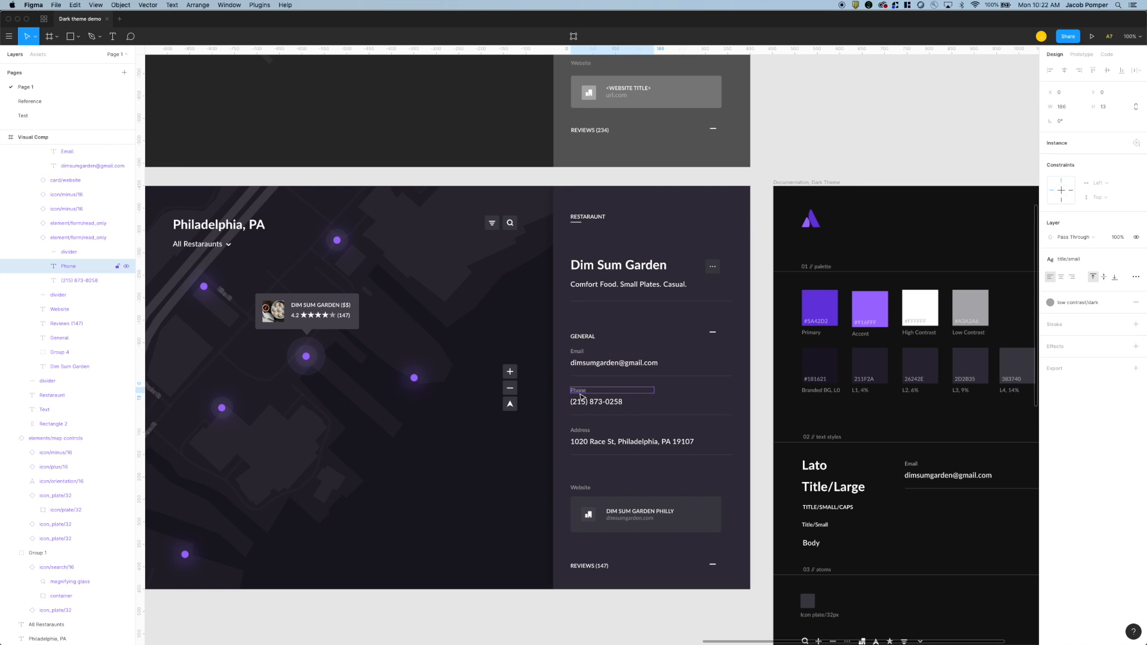
{"action": "scroll", "coordinate": [580, 396], "scroll_direction": "up", "scroll_amount": 3}
{"action": "key", "text": "Escape"}
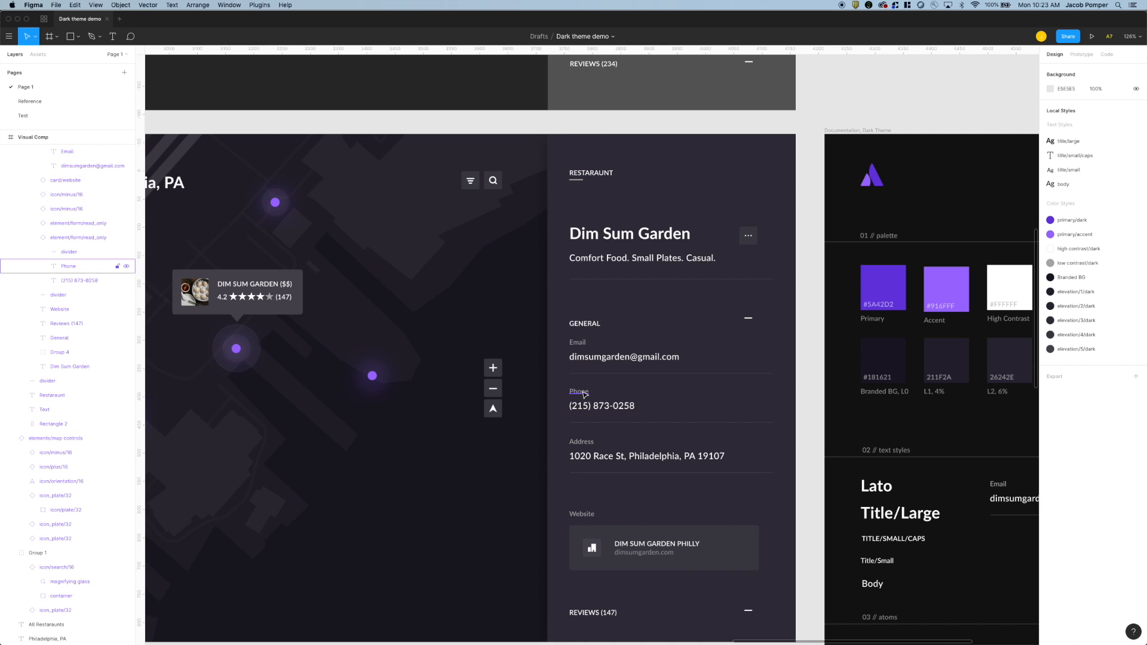
- Compare the Email label's colour style in the details panel with the High Contrast and Low Contrast swatches in the Dark Theme documentation
{"action": "scroll", "coordinate": [579, 393], "scroll_direction": "down", "scroll_amount": 2}
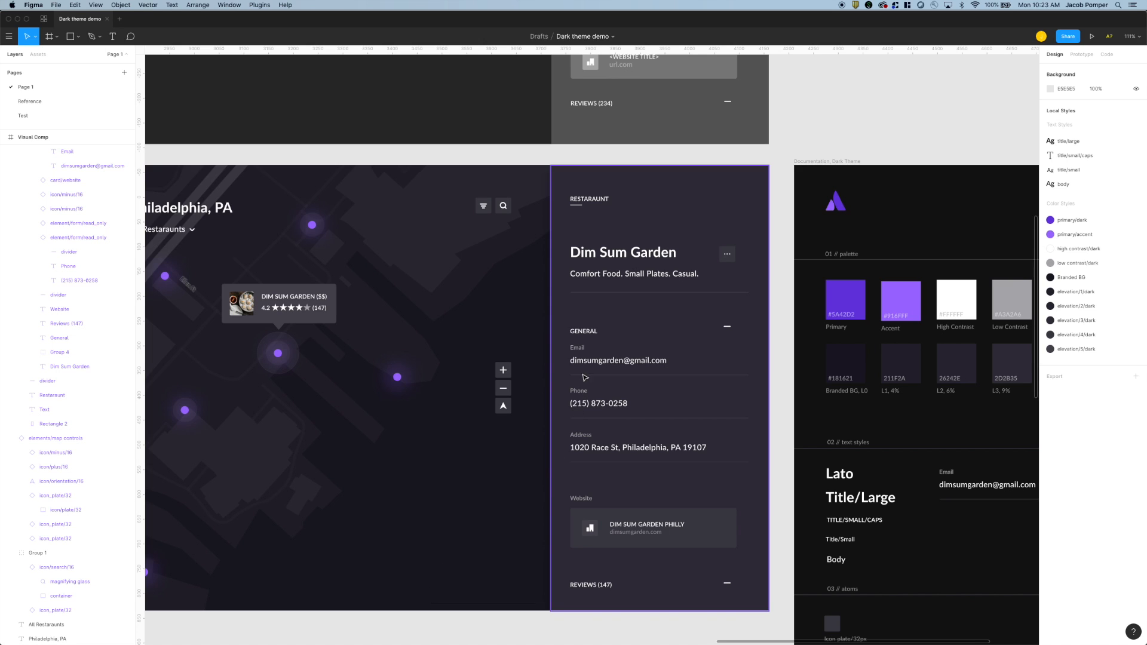
{"action": "left_click", "coordinate": [600, 351], "text": "super"}
{"action": "scroll", "coordinate": [622, 338], "scroll_direction": "down", "scroll_amount": 2}
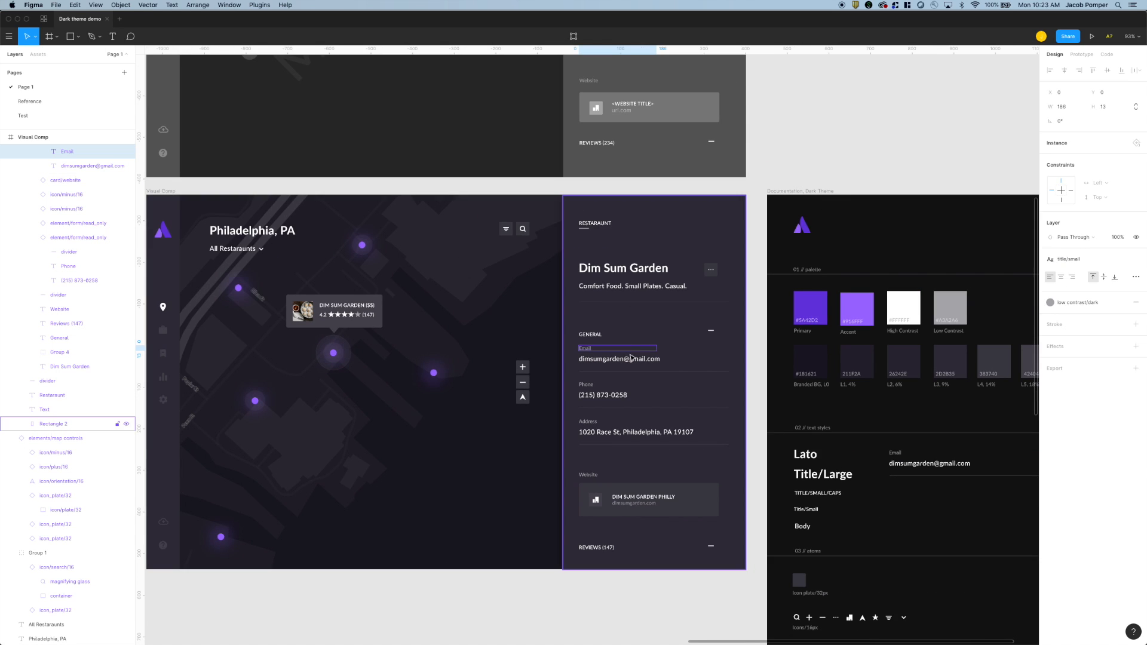
{"action": "scroll", "coordinate": [870, 249], "scroll_direction": "right", "scroll_amount": 1}
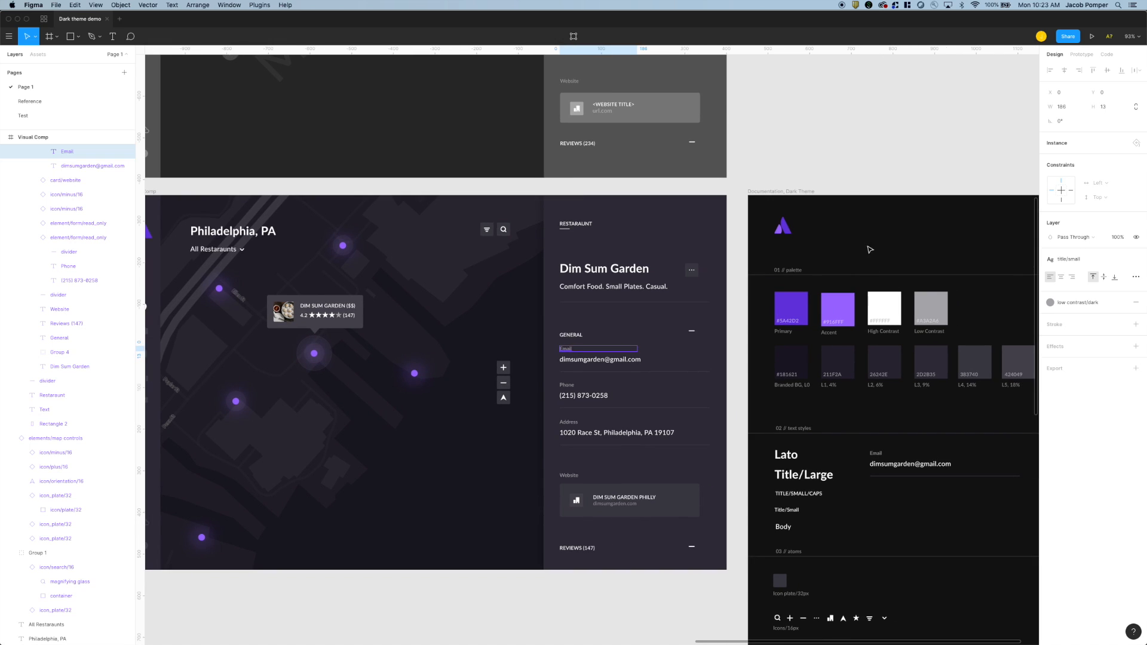
{"action": "left_click", "coordinate": [892, 305]}
{"action": "scroll", "coordinate": [893, 305], "scroll_direction": "down", "scroll_amount": 1}
{"action": "scroll", "coordinate": [893, 305], "scroll_direction": "up", "scroll_amount": 2}
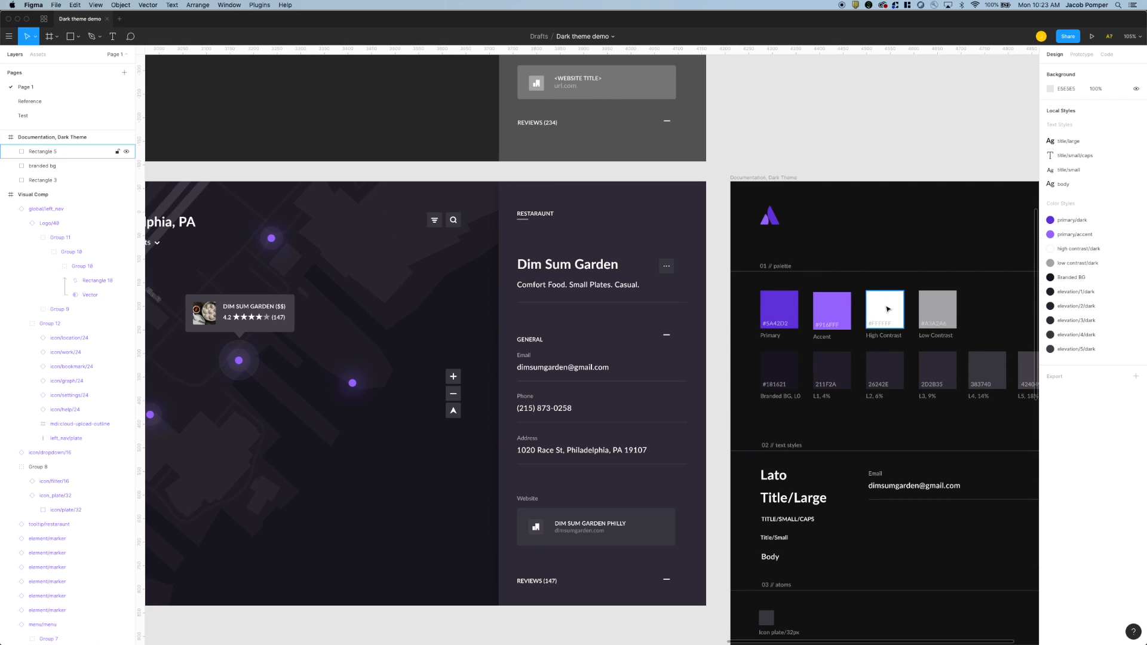
{"action": "left_click", "coordinate": [888, 309]}
{"action": "left_click", "coordinate": [885, 345]}
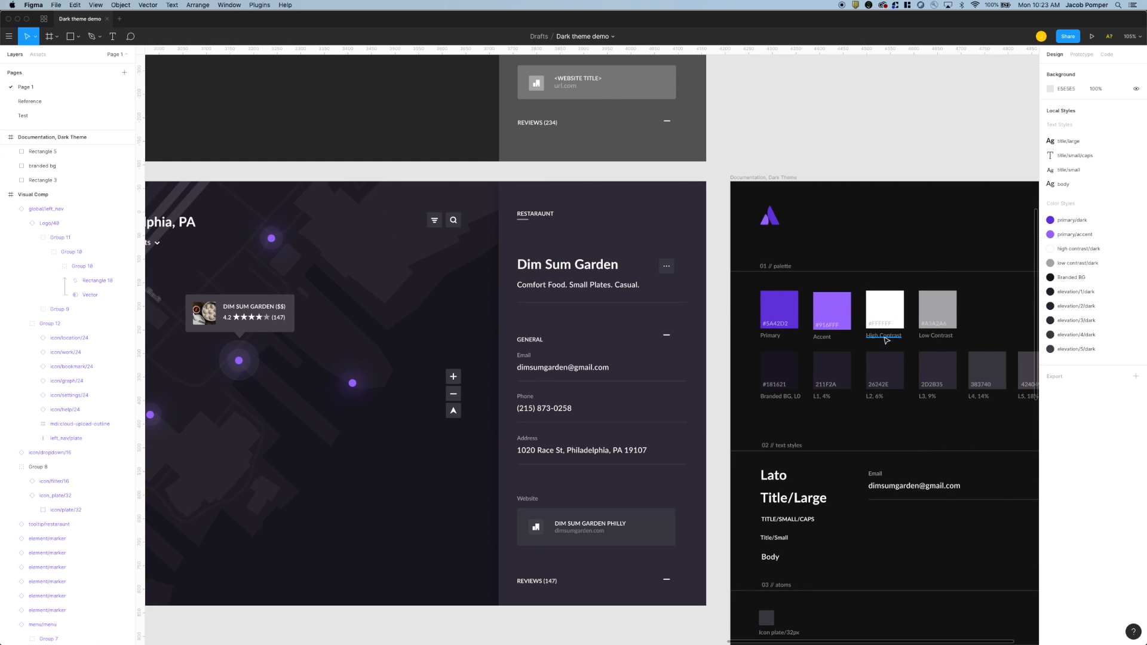
{"action": "left_click", "coordinate": [530, 361], "text": "super"}
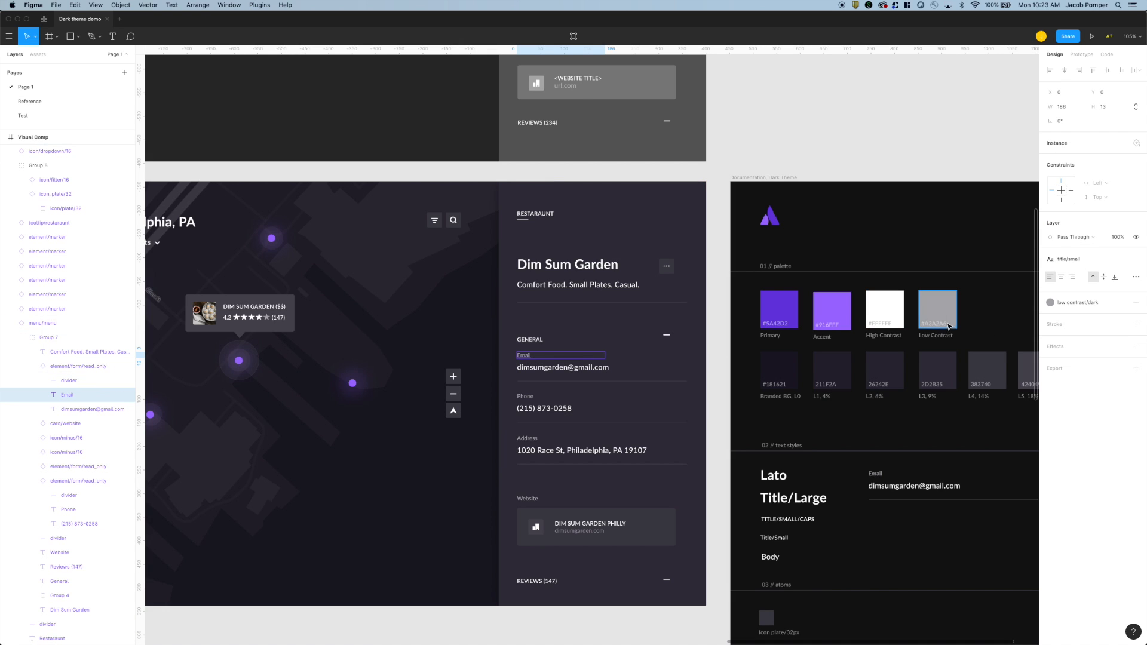
{"action": "left_click", "coordinate": [901, 278]}
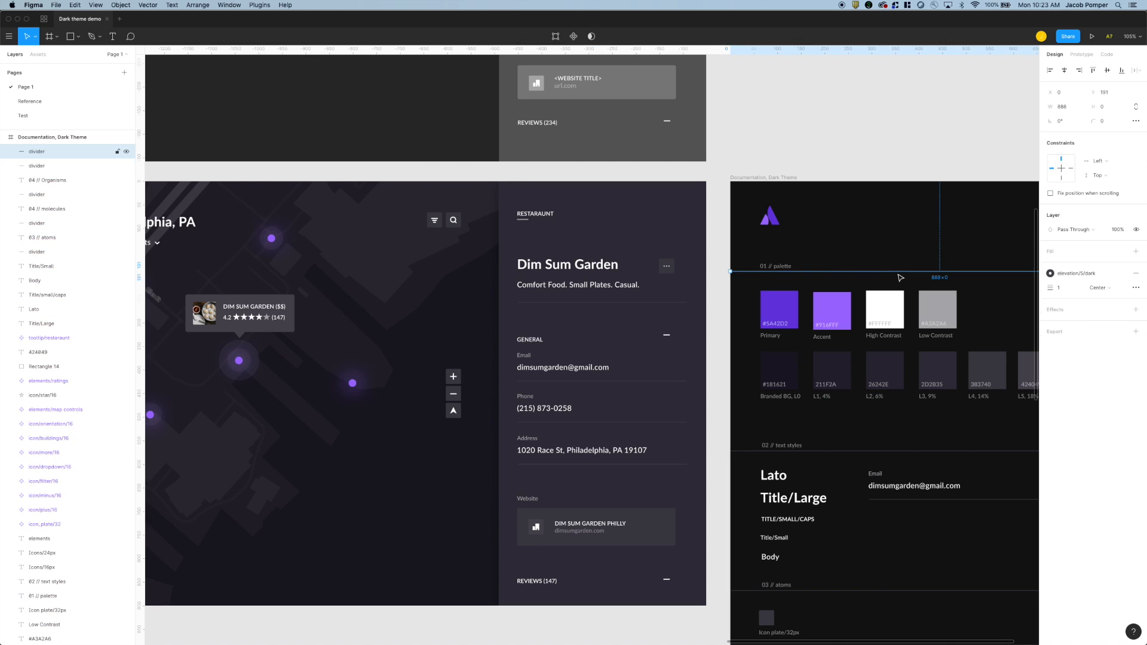
{"action": "key", "text": "Escape"}
{"action": "scroll", "coordinate": [664, 328], "scroll_direction": "down", "scroll_amount": 2}
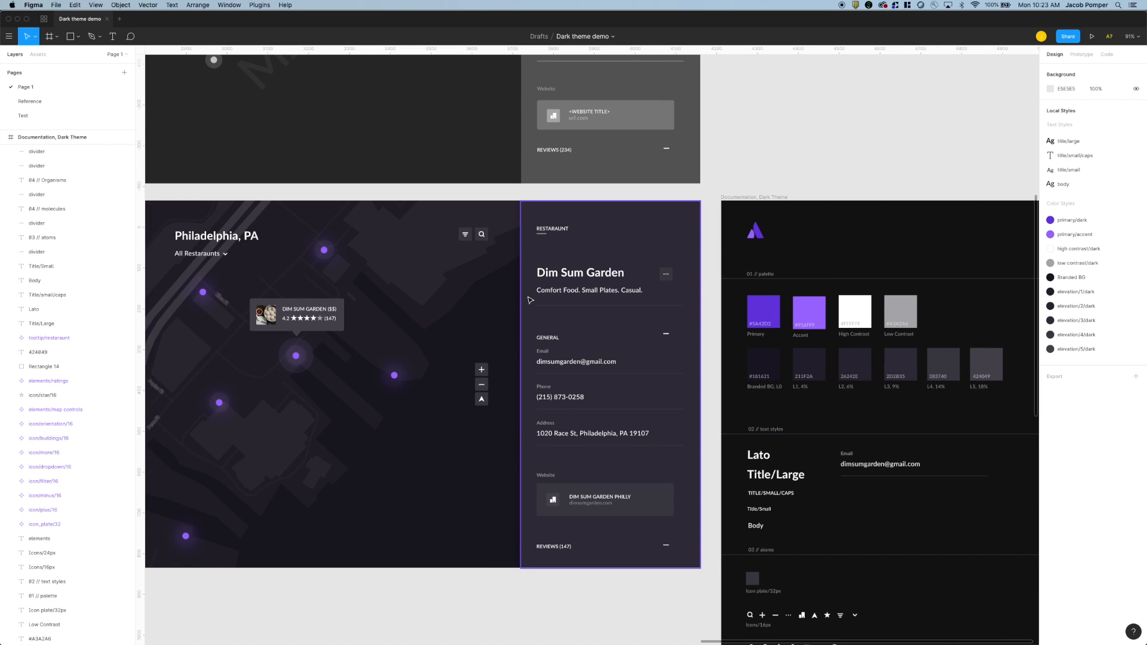
- Check the contrast of the Dim Sum Garden heading against the details panel's background rectangle with the Stark plugin, then close the checker
{"action": "scroll", "coordinate": [855, 335], "scroll_direction": "up", "scroll_amount": 2}
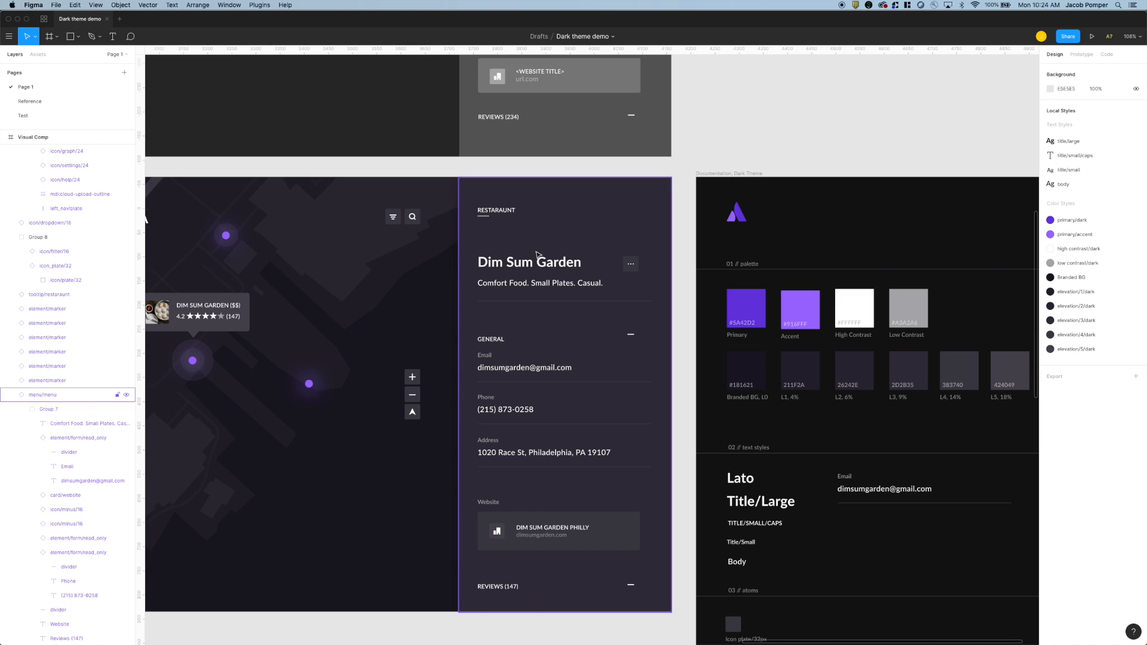
{"action": "left_click", "coordinate": [522, 268]}
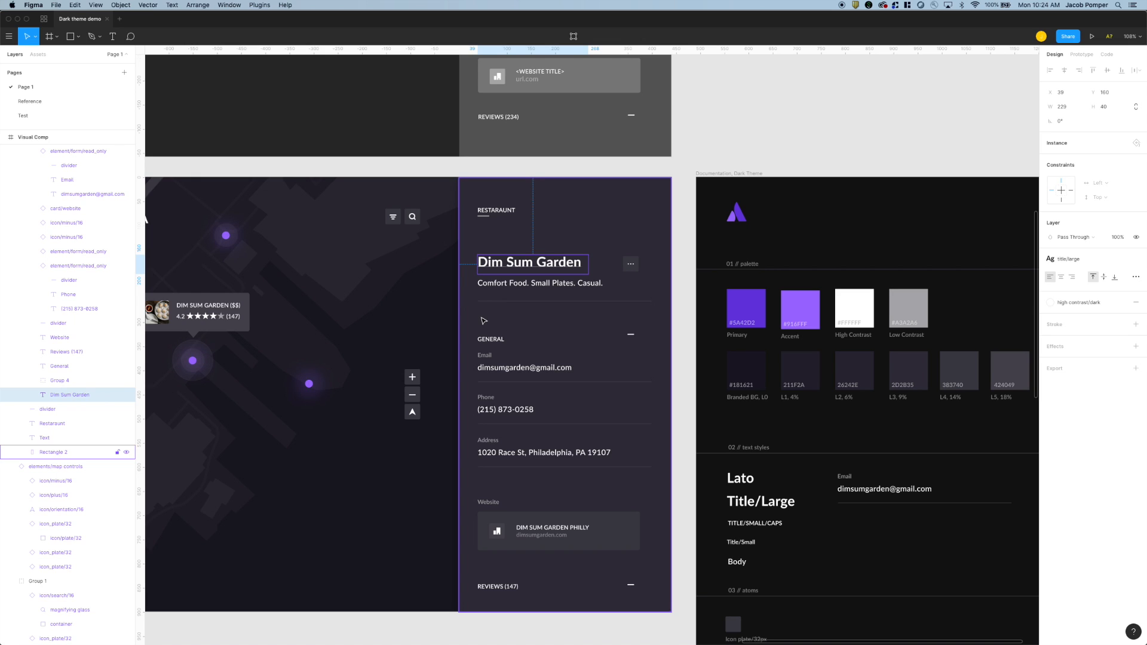
{"action": "left_click", "coordinate": [555, 237]}
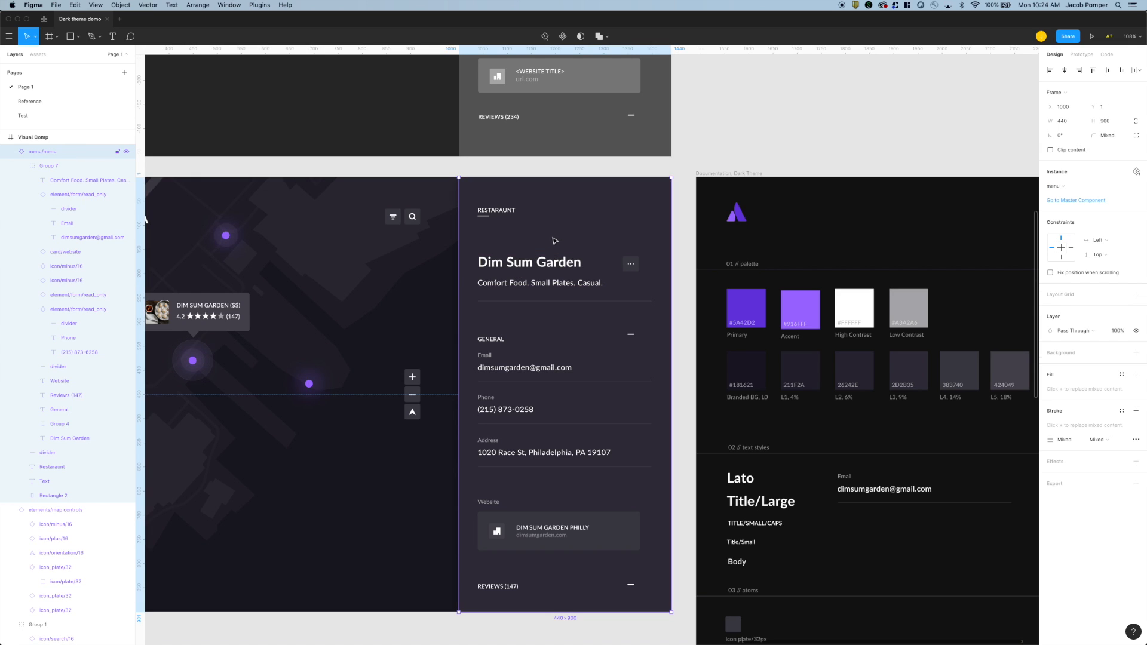
{"action": "left_click", "coordinate": [443, 294]}
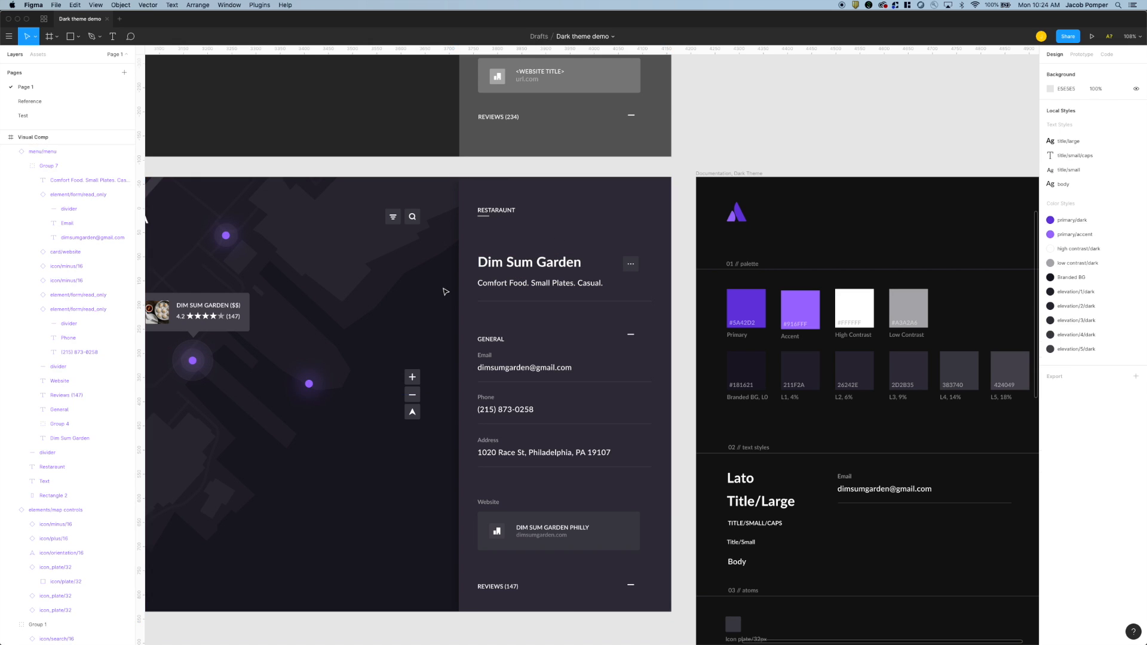
{"action": "left_click", "coordinate": [516, 268]}
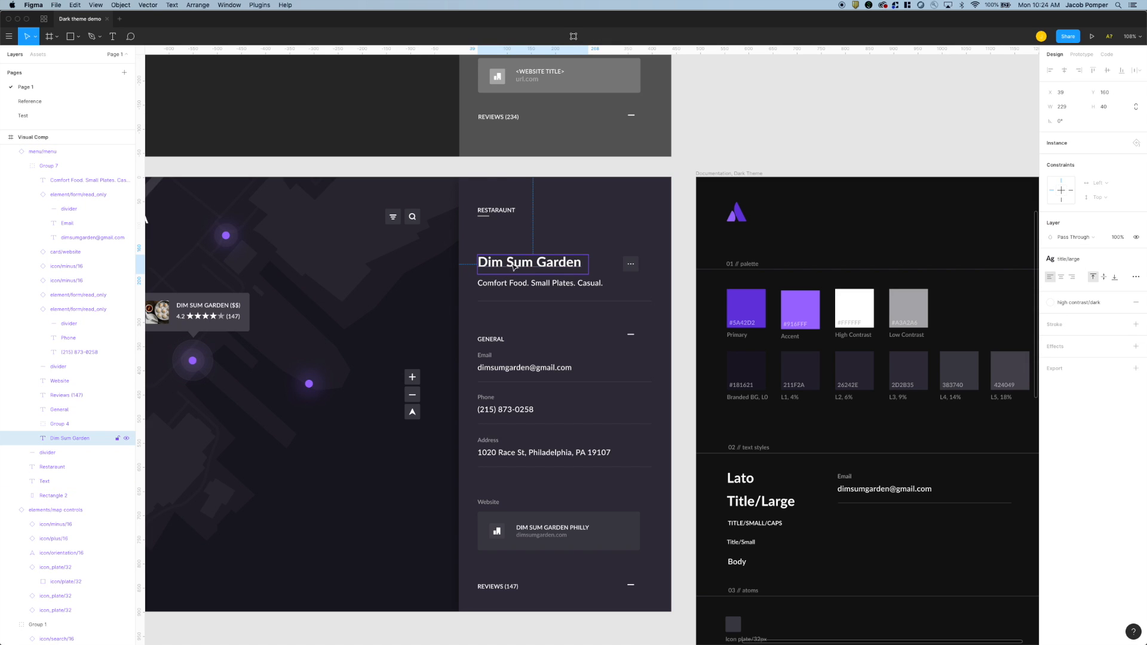
{"action": "left_click", "coordinate": [541, 254], "text": "shift"}
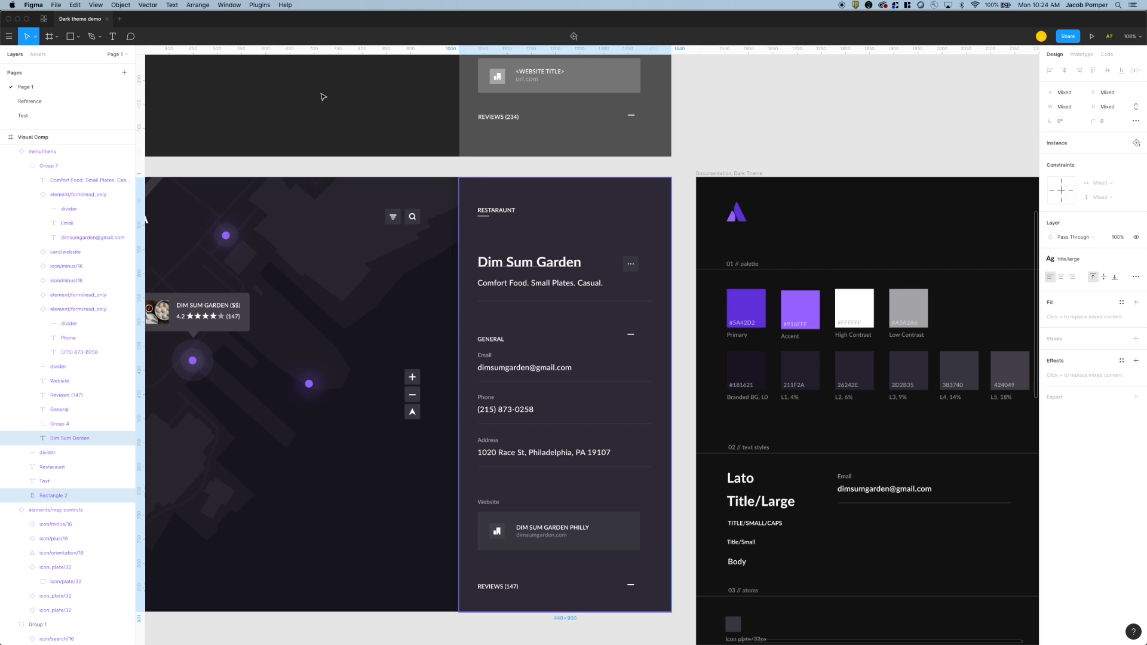
{"action": "left_click", "coordinate": [263, 5]}
{"action": "mouse_move", "coordinate": [334, 58]}
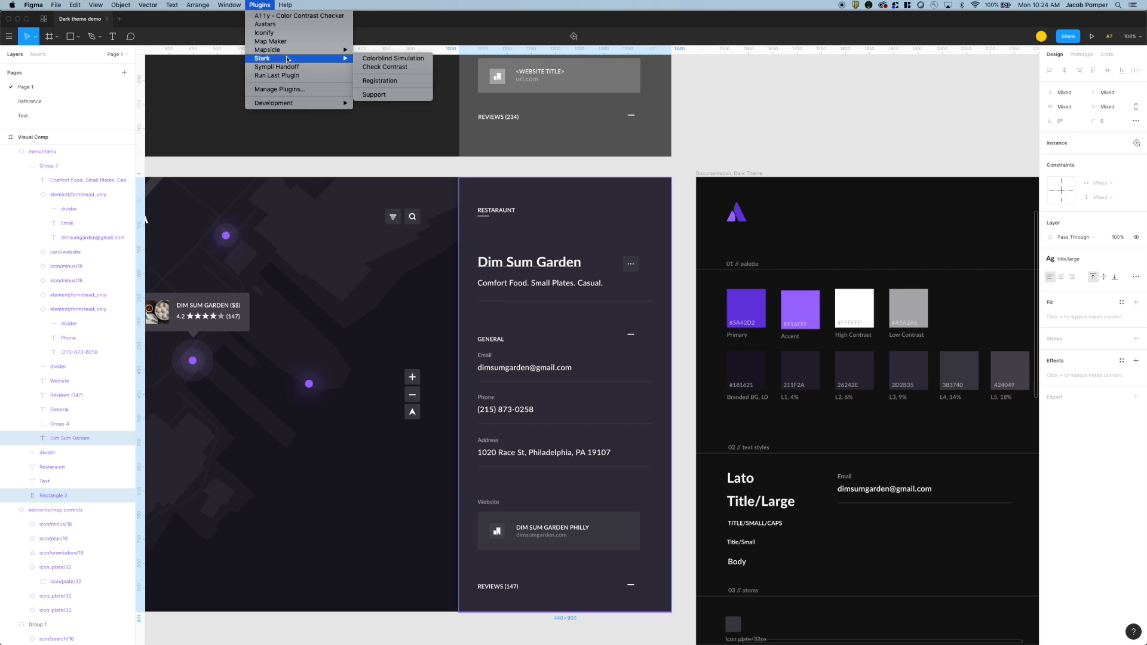
{"action": "left_click", "coordinate": [386, 67]}
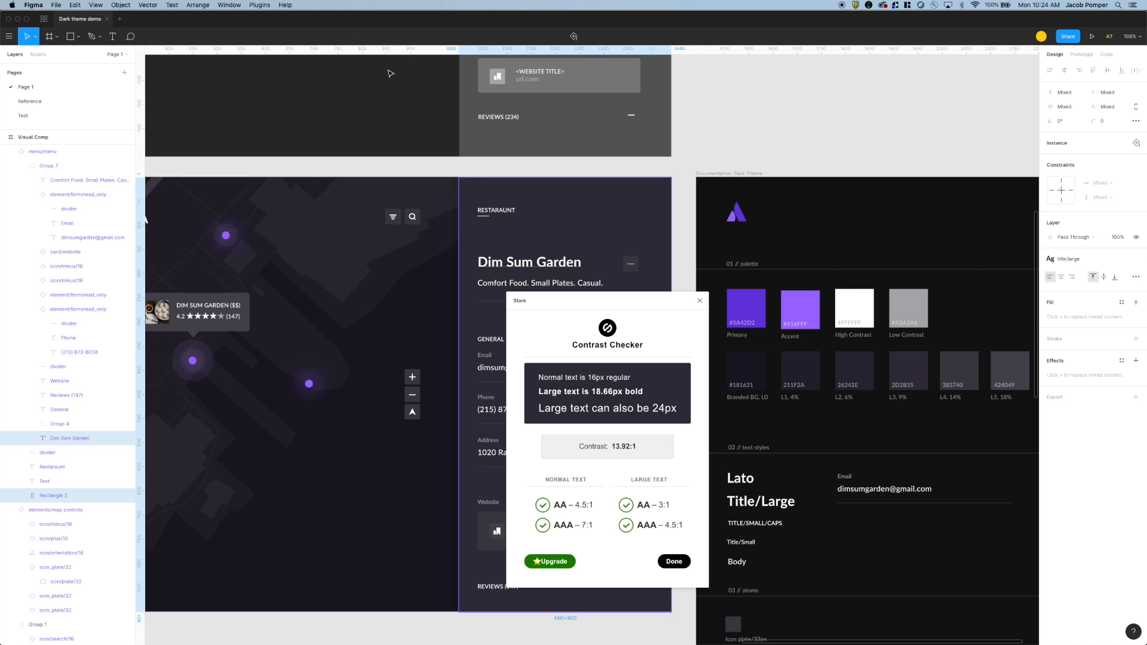
{"action": "left_click_drag", "start_coordinate": [566, 299], "coordinate": [316, 208]}
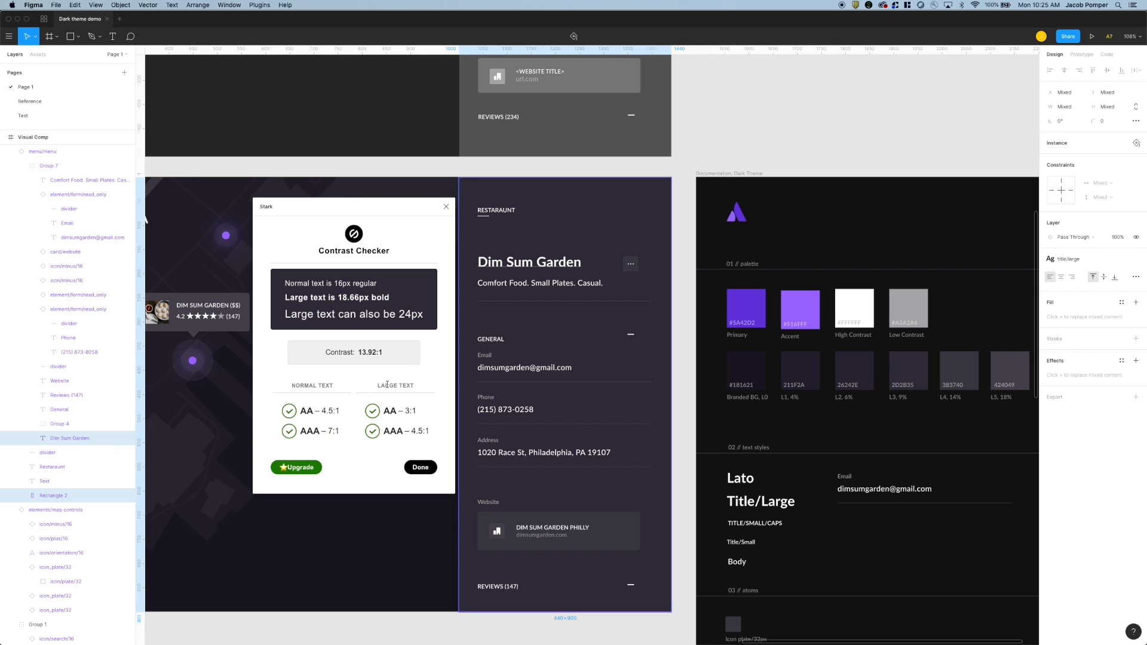
{"action": "left_click", "coordinate": [421, 467]}
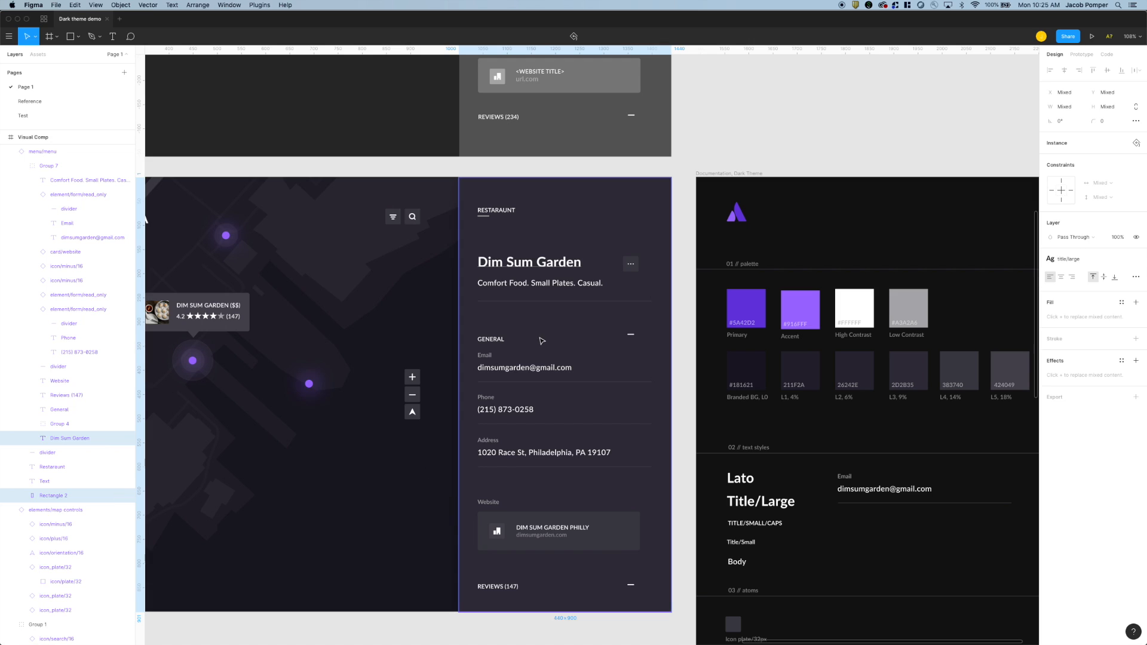
- Check the Email label's contrast against the details panel background with Stark, review the AAA rating for normal text and close the checker
{"action": "left_click", "coordinate": [484, 358]}
{"action": "left_click", "coordinate": [469, 332], "text": "shift"}
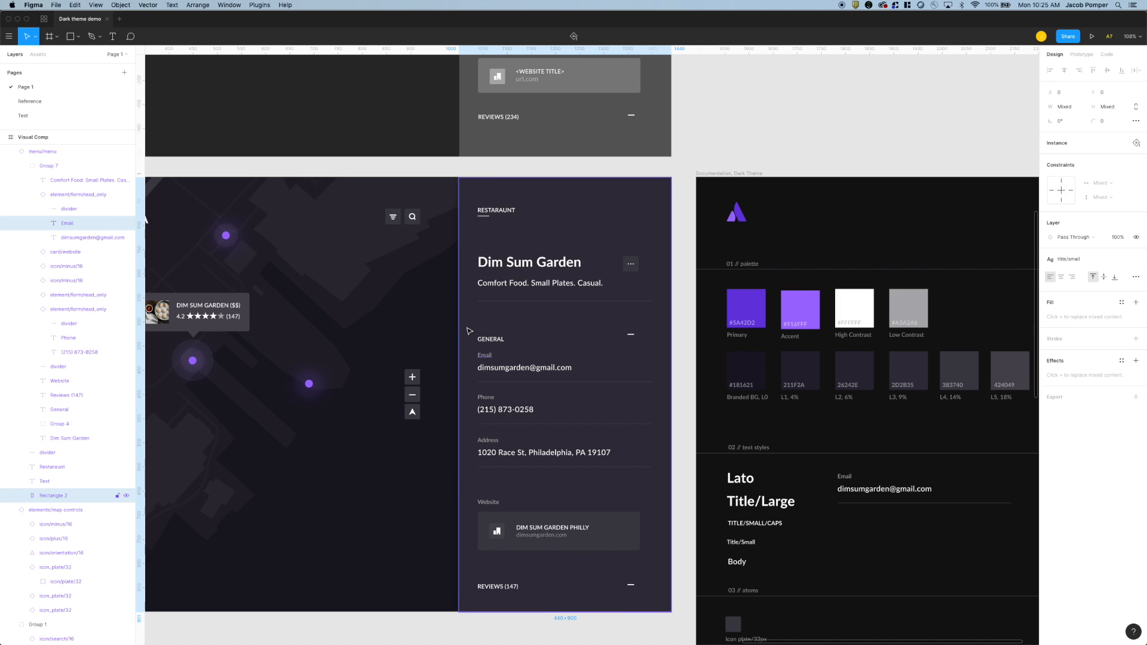
{"action": "left_click", "coordinate": [206, 4]}
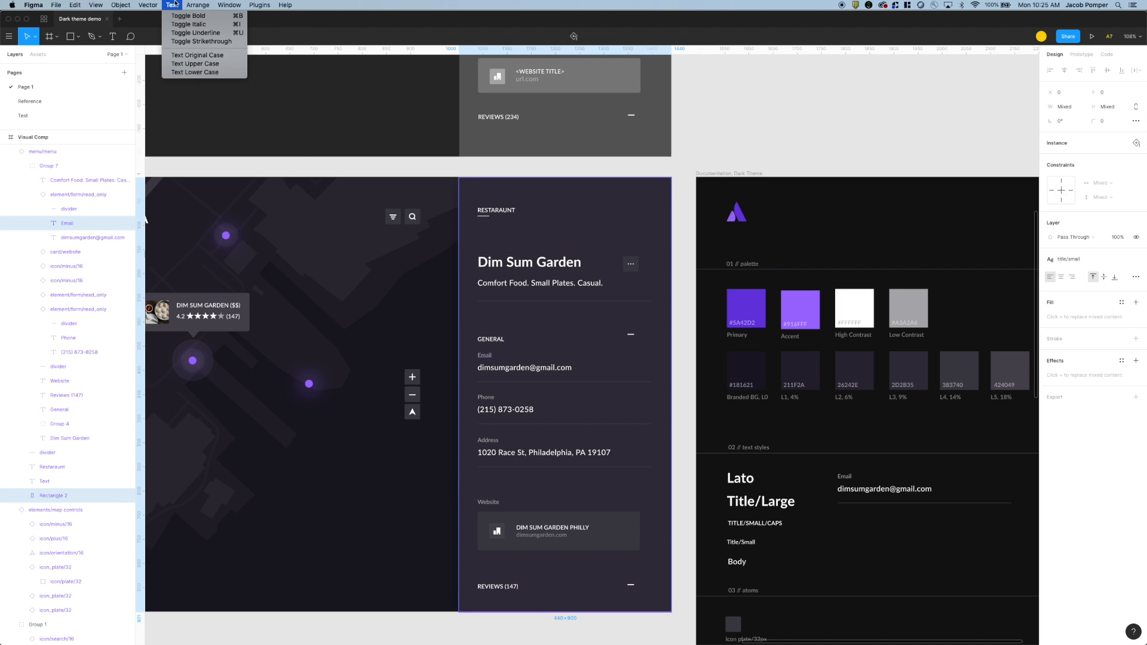
{"action": "mouse_move", "coordinate": [260, 5]}
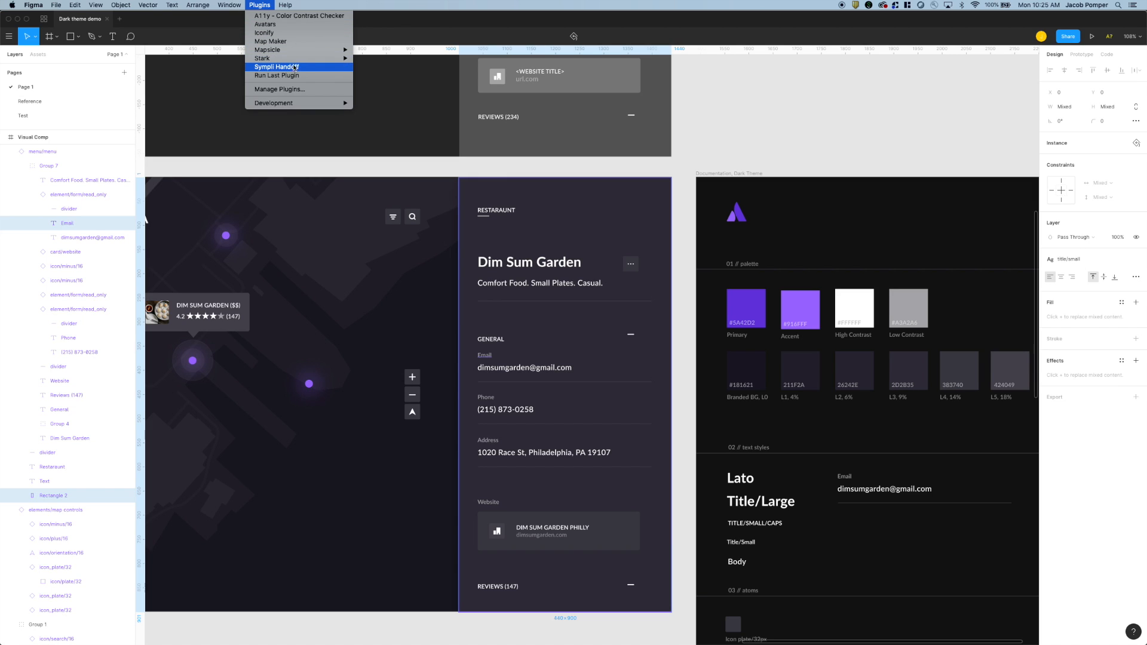
{"action": "mouse_move", "coordinate": [310, 59]}
{"action": "left_click", "coordinate": [374, 68]}
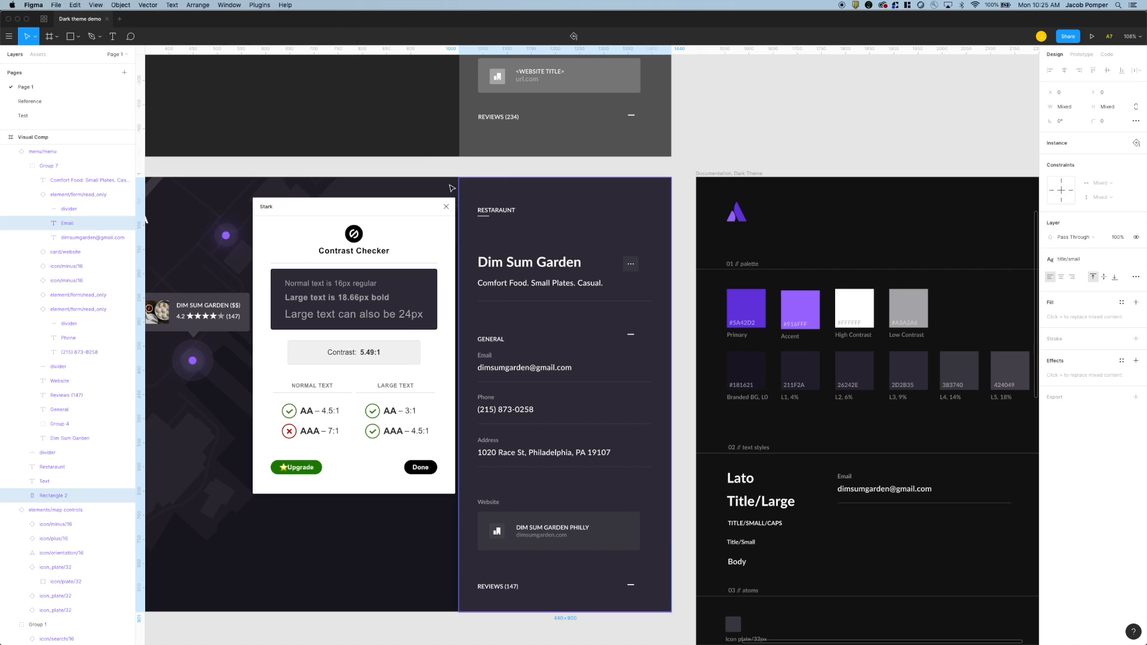
{"action": "triple_click", "coordinate": [328, 431]}
{"action": "left_click", "coordinate": [328, 432]}
{"action": "left_click_drag", "start_coordinate": [328, 432], "coordinate": [349, 433]}
{"action": "left_click", "coordinate": [348, 433]}
{"action": "left_click", "coordinate": [494, 360]}
{"action": "left_click", "coordinate": [492, 361]}
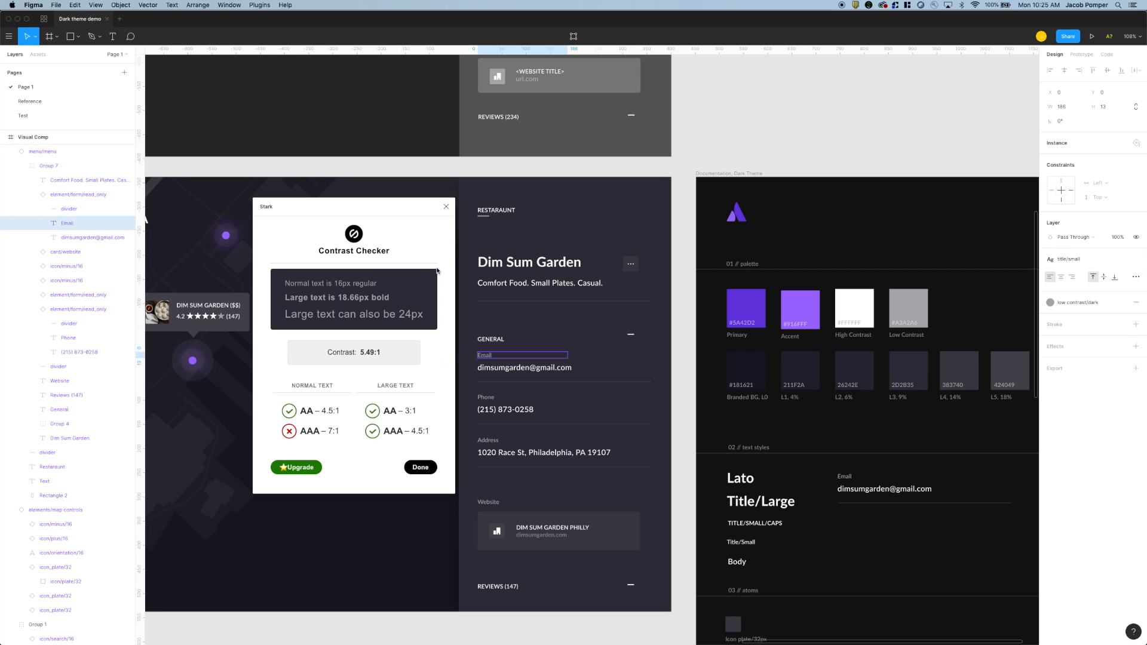
{"action": "left_click", "coordinate": [446, 207]}
- Check the contrast of the map tooltip's restaurant title against the tooltip plate with Stark, then close the checker and clear the selection
{"action": "left_click_drag", "start_coordinate": [381, 278], "coordinate": [495, 283]}
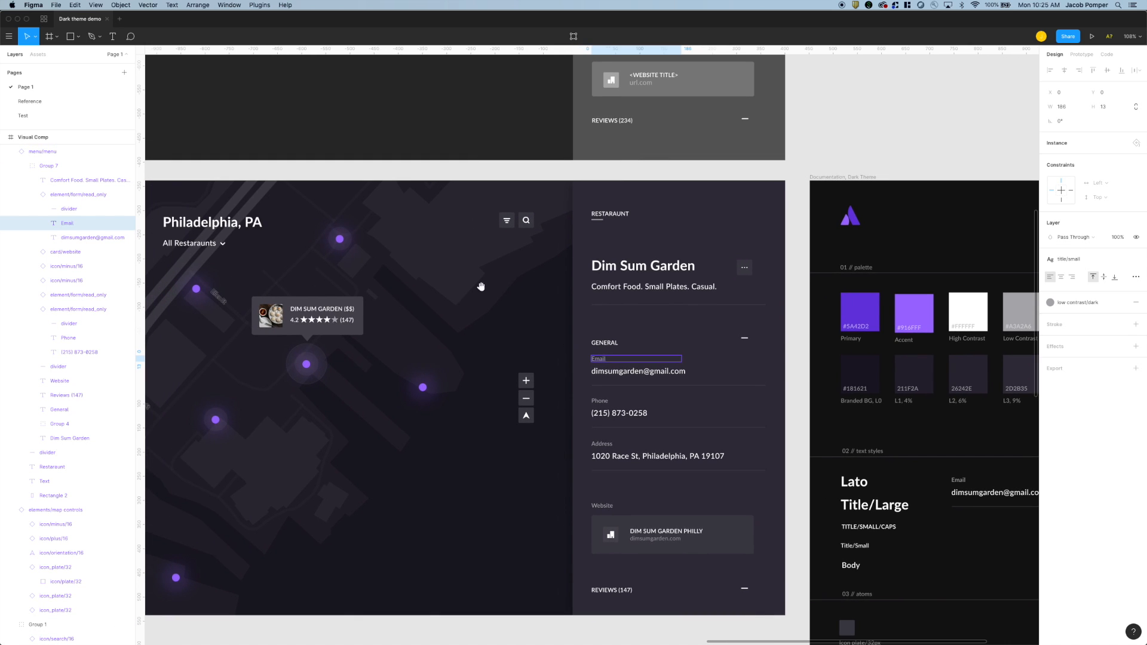
{"action": "scroll", "coordinate": [387, 320], "scroll_direction": "down", "scroll_amount": 1}
{"action": "left_click_drag", "start_coordinate": [361, 279], "coordinate": [499, 278]}
{"action": "scroll", "coordinate": [448, 310], "scroll_direction": "up", "scroll_amount": 3}
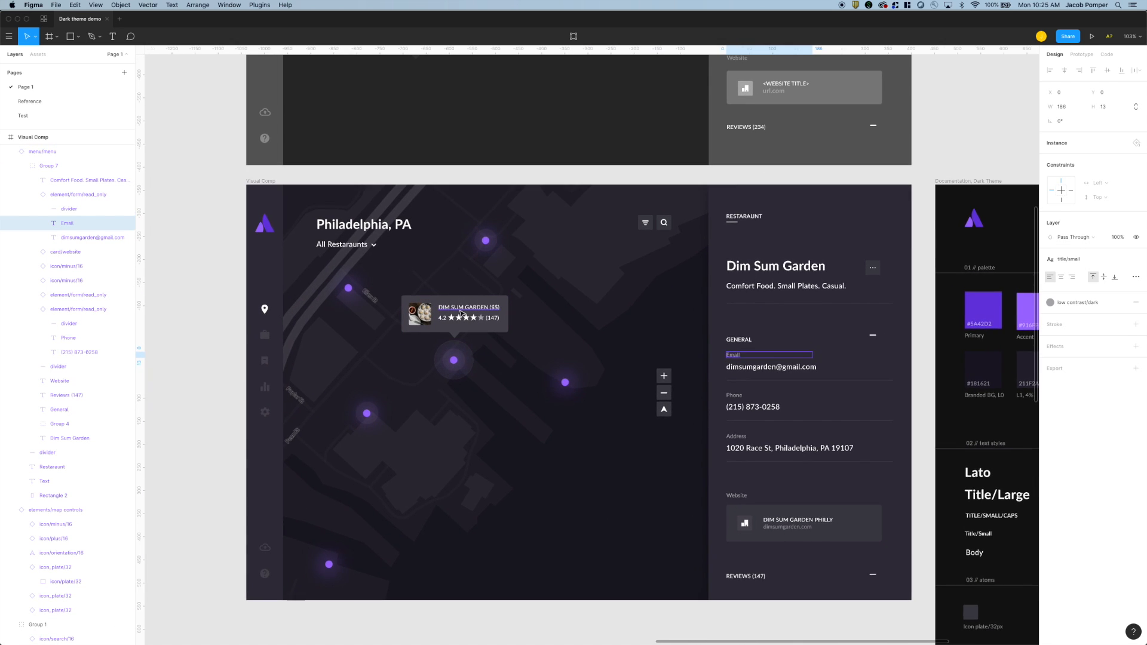
{"action": "left_click", "coordinate": [473, 307], "text": "super"}
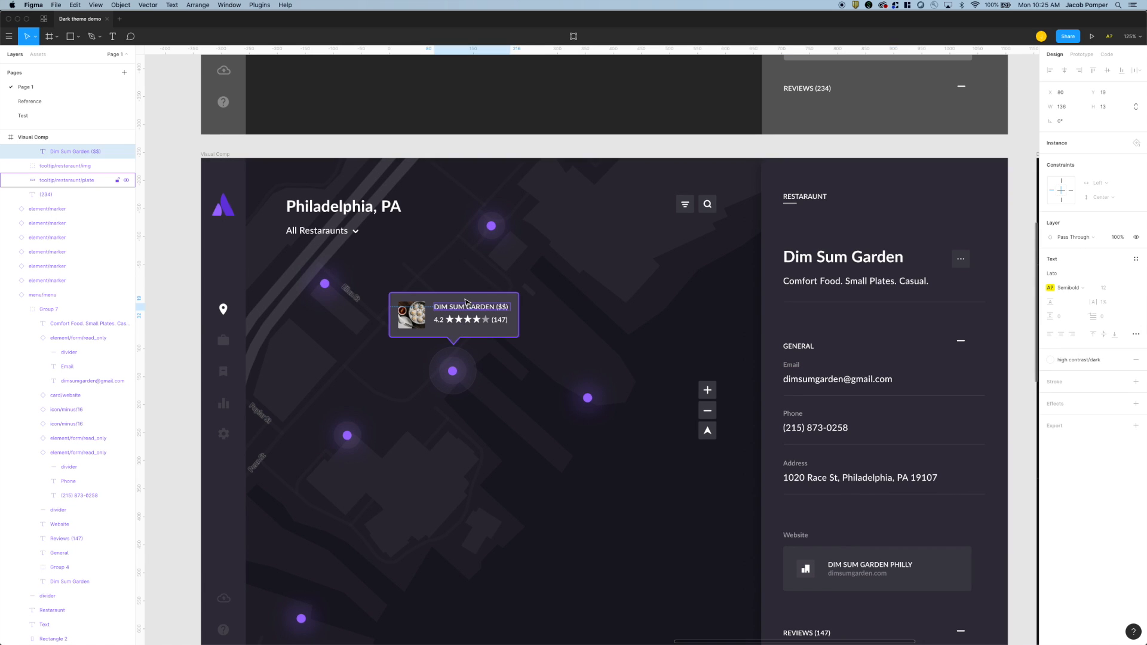
{"action": "left_click", "coordinate": [467, 301], "text": "shift"}
{"action": "left_click", "coordinate": [266, 6]}
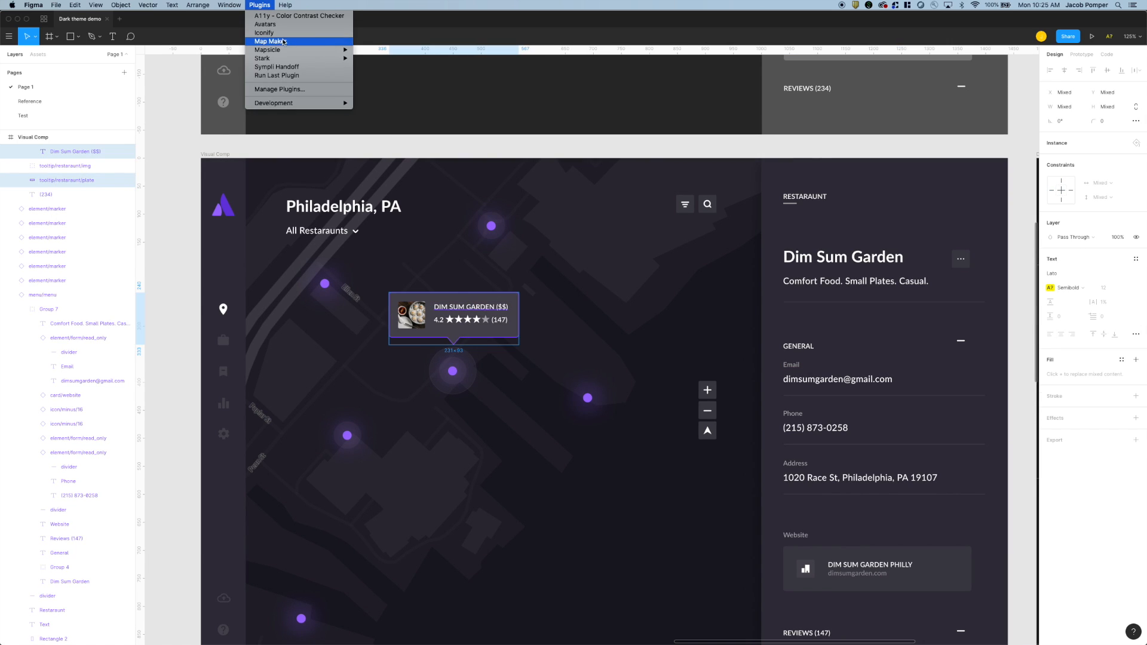
{"action": "mouse_move", "coordinate": [324, 58]}
{"action": "left_click", "coordinate": [377, 67]}
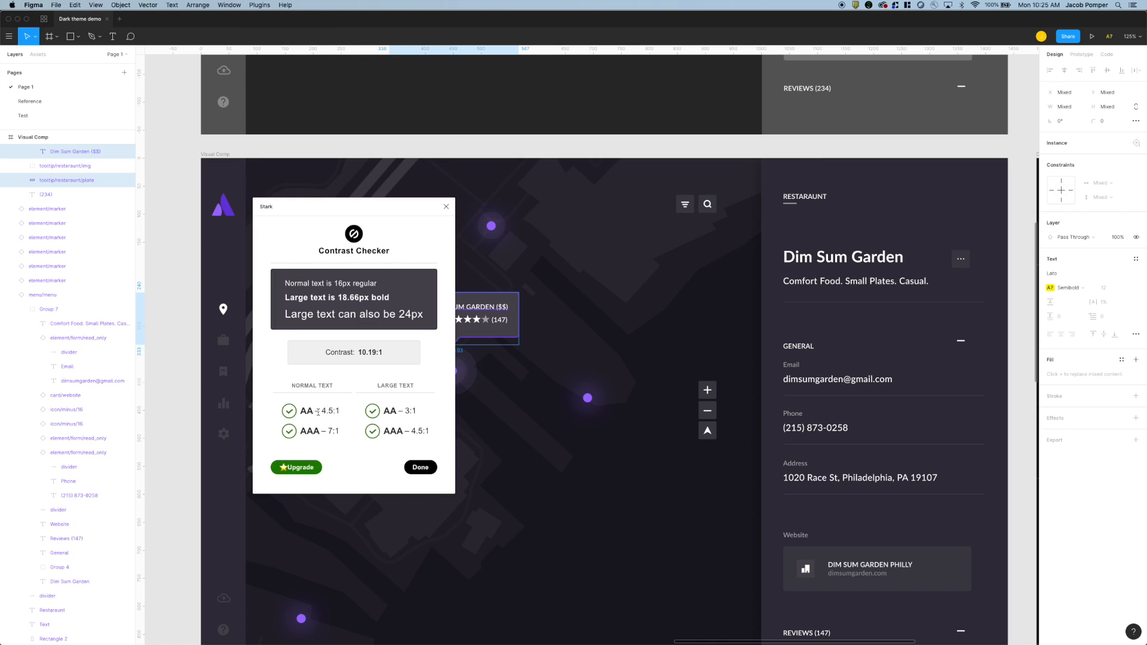
{"action": "left_click", "coordinate": [429, 469]}
{"action": "scroll", "coordinate": [466, 435], "scroll_direction": "down", "scroll_amount": 3}
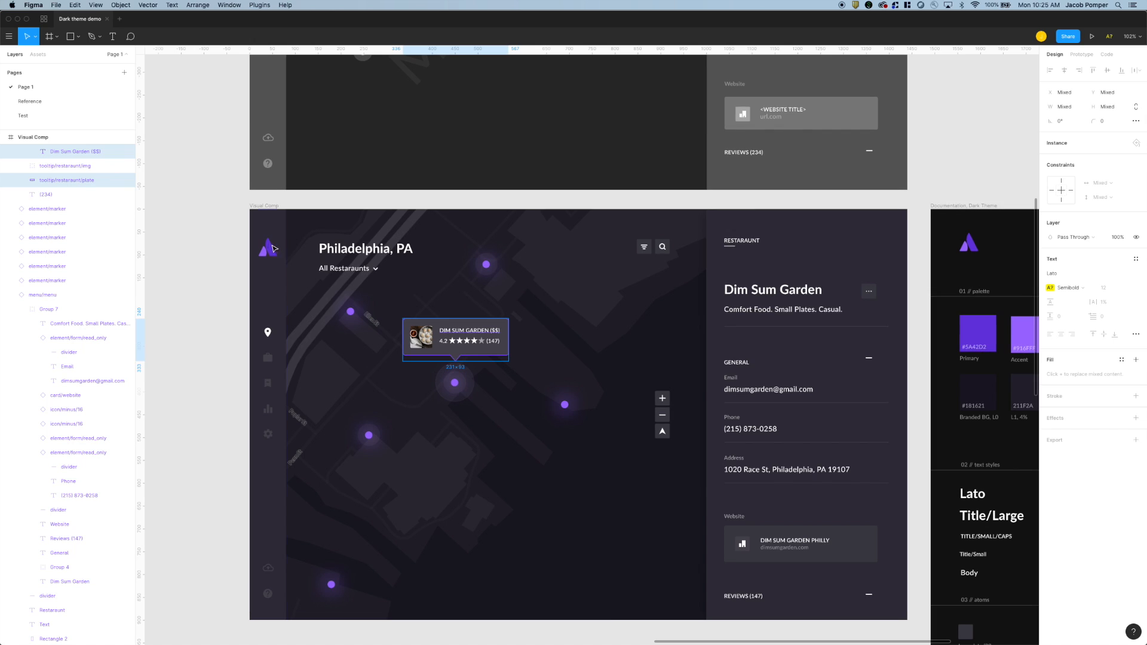
{"action": "left_click", "coordinate": [202, 267]}
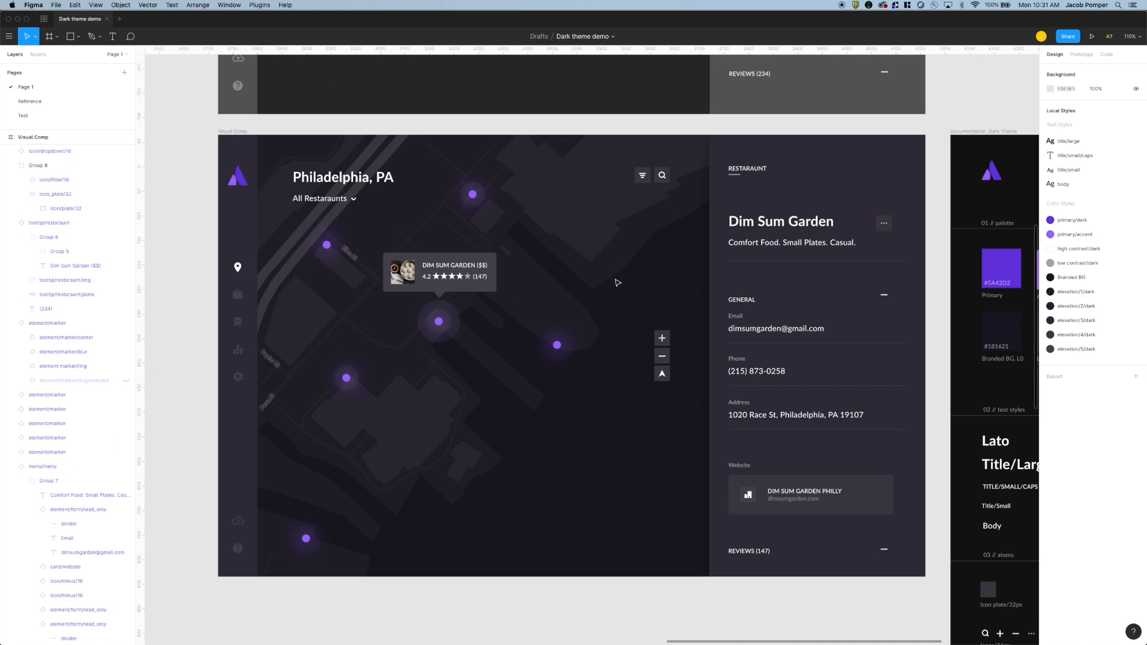
- Examine the purple location markers and the restaurant tooltip on the Visual Comp's dark map
{"action": "scroll", "coordinate": [608, 290], "scroll_direction": "down", "scroll_amount": 3}
{"action": "scroll", "coordinate": [608, 290], "scroll_direction": "up", "scroll_amount": 5}
{"action": "scroll", "coordinate": [607, 292], "scroll_direction": "down", "scroll_amount": 4}
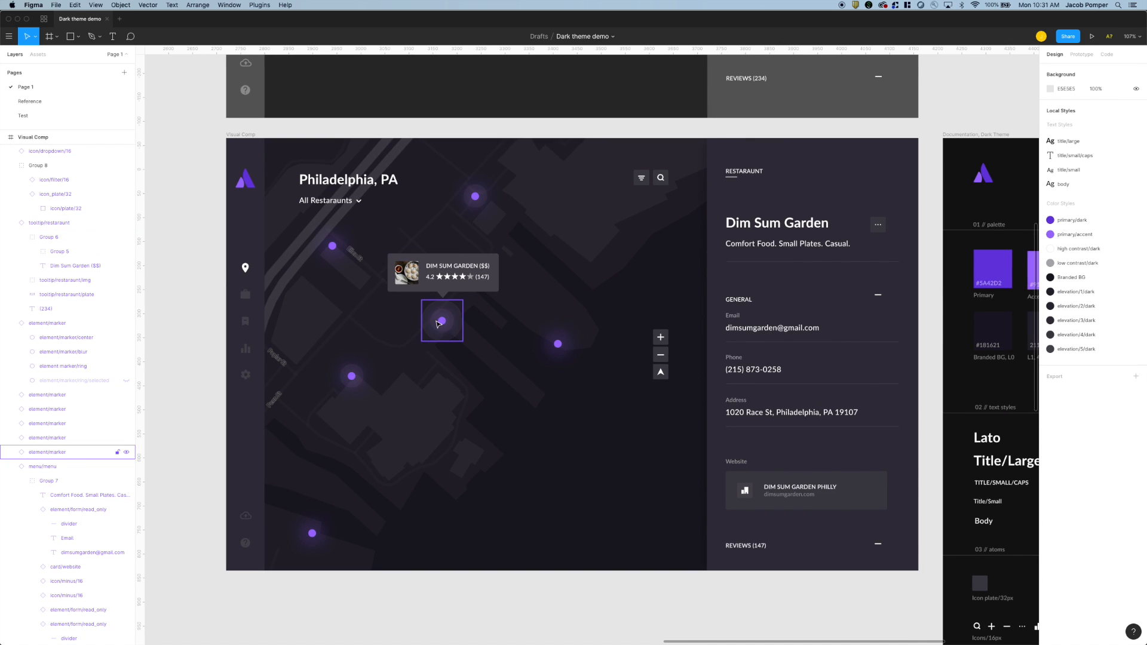
{"action": "scroll", "coordinate": [514, 359], "scroll_direction": "down", "scroll_amount": 2}
{"action": "scroll", "coordinate": [515, 358], "scroll_direction": "up", "scroll_amount": 2}
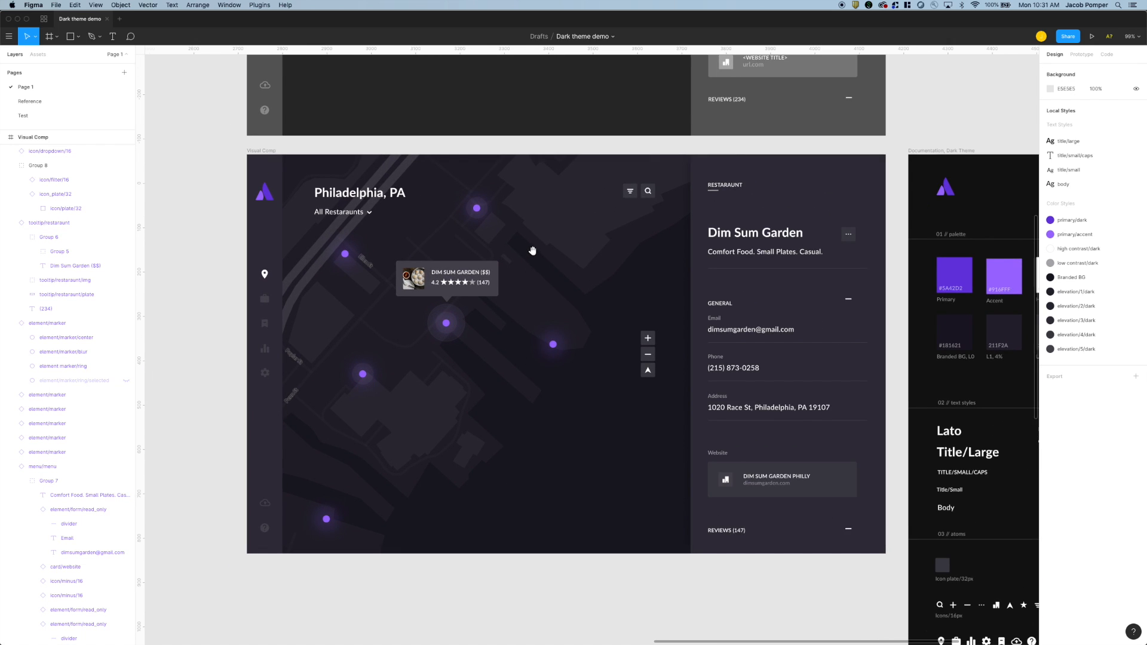
{"action": "left_click_drag", "start_coordinate": [530, 250], "coordinate": [545, 300]}
{"action": "scroll", "coordinate": [533, 285], "scroll_direction": "up", "scroll_amount": 1}
{"action": "scroll", "coordinate": [496, 321], "scroll_direction": "up", "scroll_amount": 3}
{"action": "scroll", "coordinate": [499, 316], "scroll_direction": "down", "scroll_amount": 2}
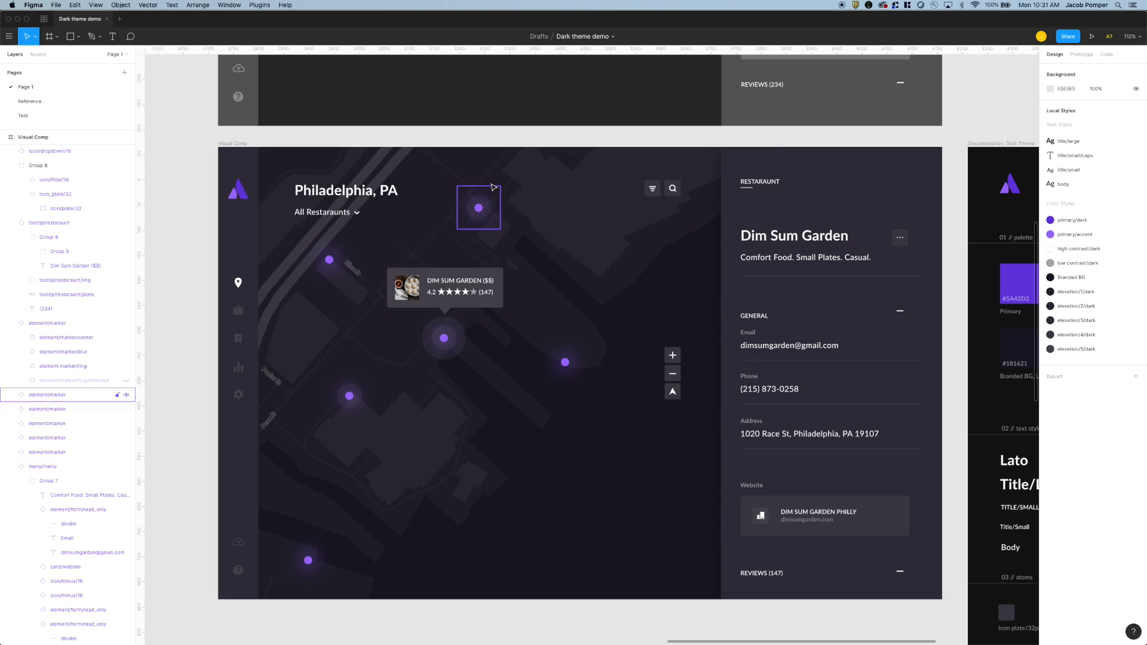
- Inspect the Accent swatch's colour style in the palette section of the Dark Theme documentation
{"action": "scroll", "coordinate": [558, 263], "scroll_direction": "down", "scroll_amount": 2}
{"action": "scroll", "coordinate": [505, 300], "scroll_direction": "right", "scroll_amount": 3}
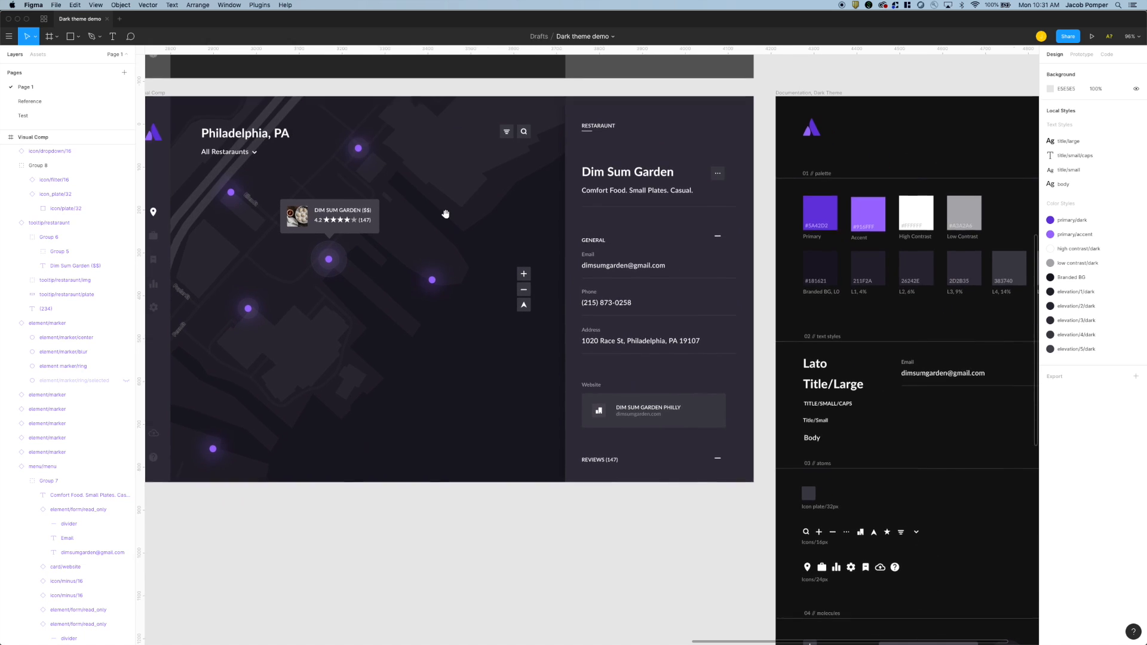
{"action": "scroll", "coordinate": [657, 269], "scroll_direction": "down", "scroll_amount": 2}
{"action": "left_click", "coordinate": [805, 223]}
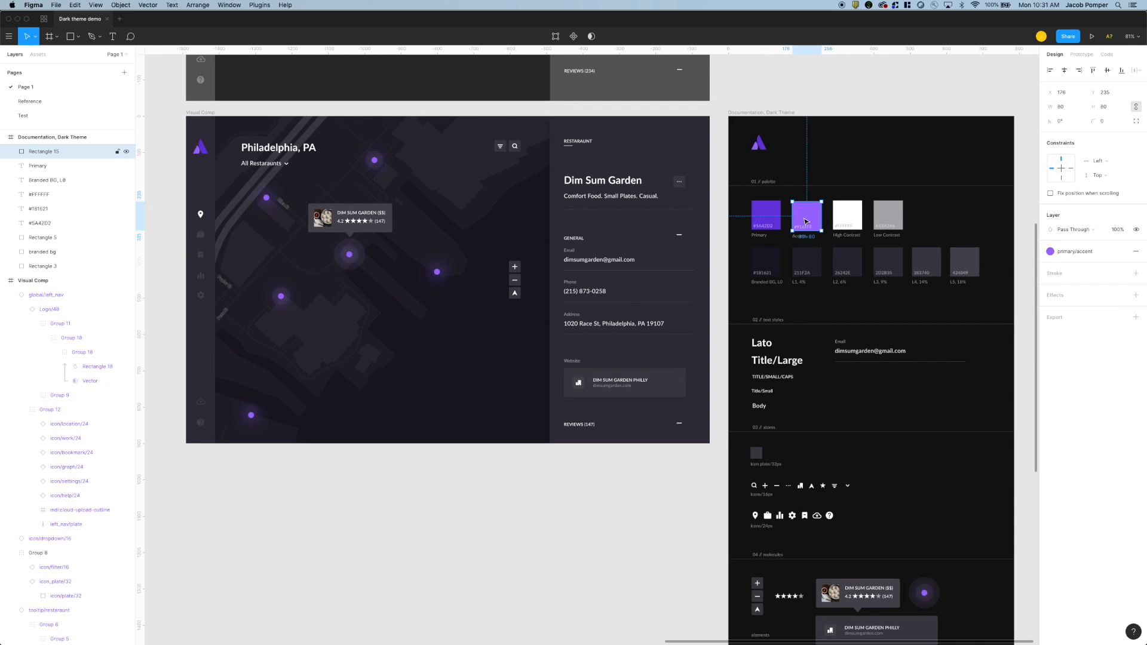
- Inspect the fill, stroke and blur settings of the marker's center, blur, ring and selected-ring layers in the molecules section, ending with nothing selected
{"action": "scroll", "coordinate": [834, 416], "scroll_direction": "down", "scroll_amount": 5}
{"action": "scroll", "coordinate": [850, 393], "scroll_direction": "up", "scroll_amount": 3}
{"action": "scroll", "coordinate": [875, 421], "scroll_direction": "up", "scroll_amount": 4}
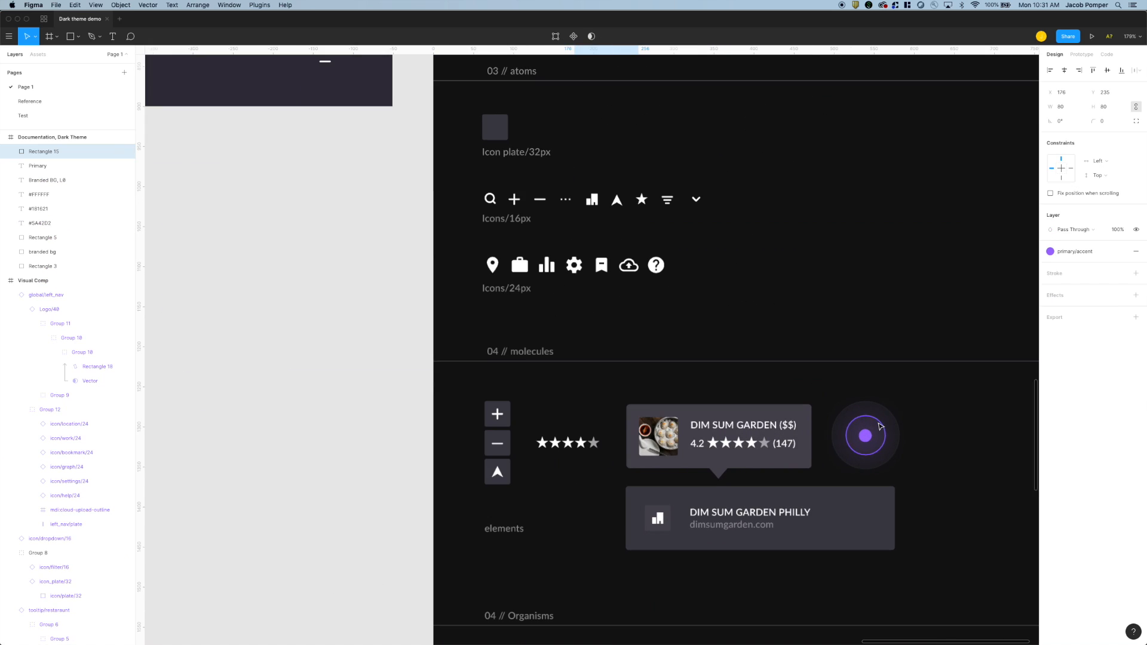
{"action": "left_click", "coordinate": [868, 441]}
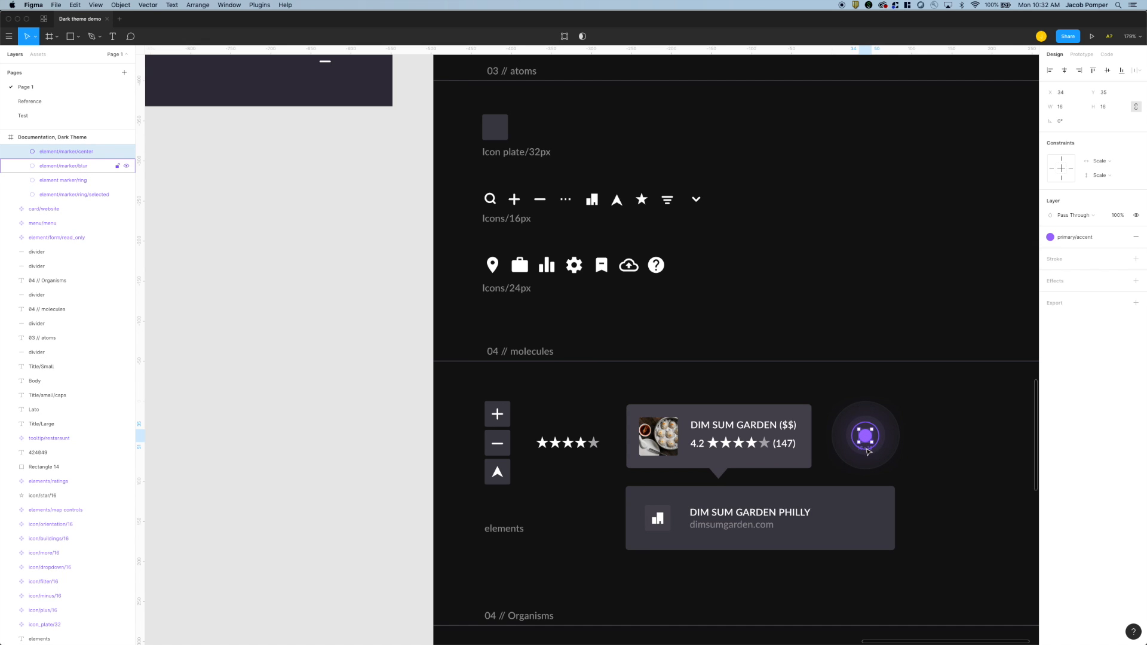
{"action": "left_click", "coordinate": [866, 449]}
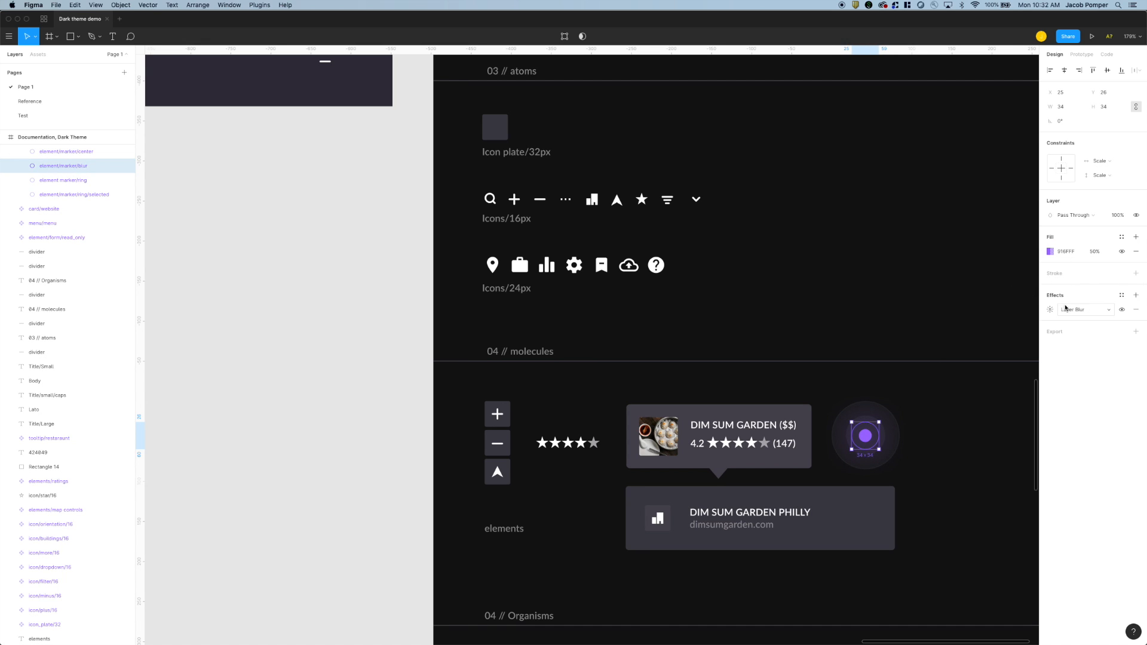
{"action": "left_click", "coordinate": [885, 435]}
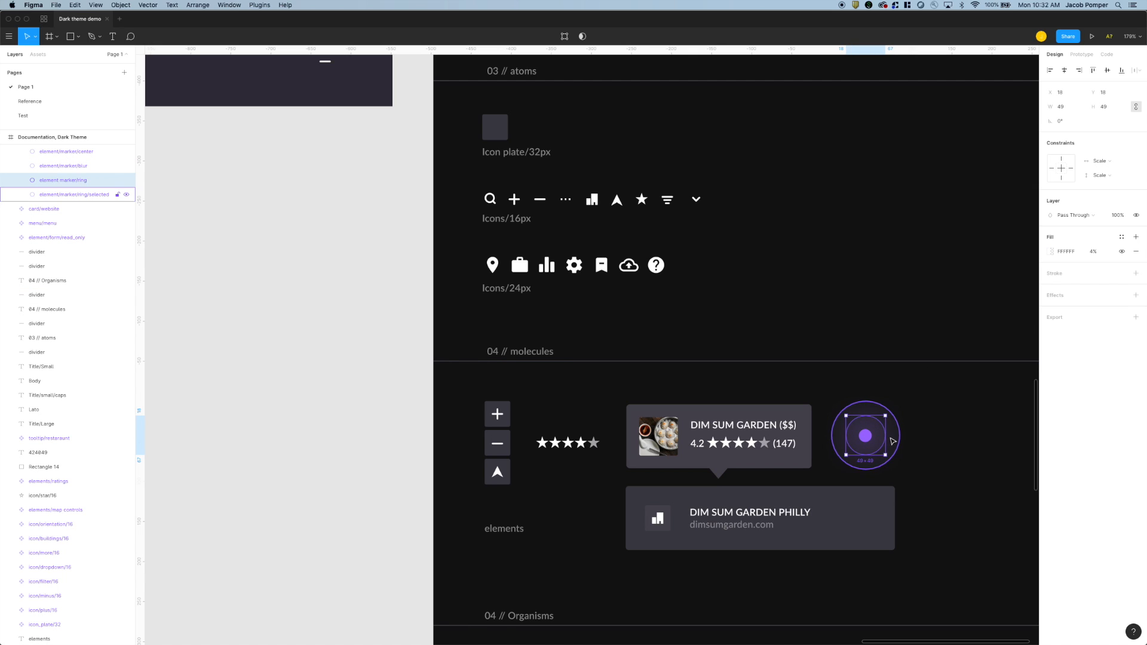
{"action": "left_click", "coordinate": [898, 436]}
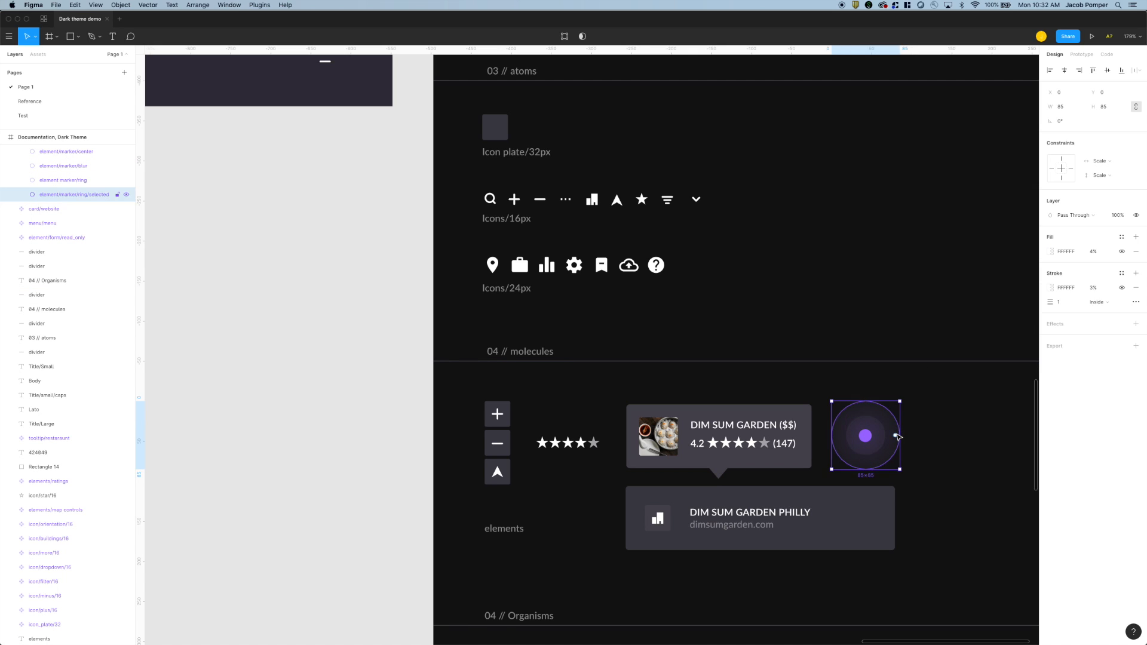
{"action": "scroll", "coordinate": [720, 356], "scroll_direction": "down", "scroll_amount": 7}
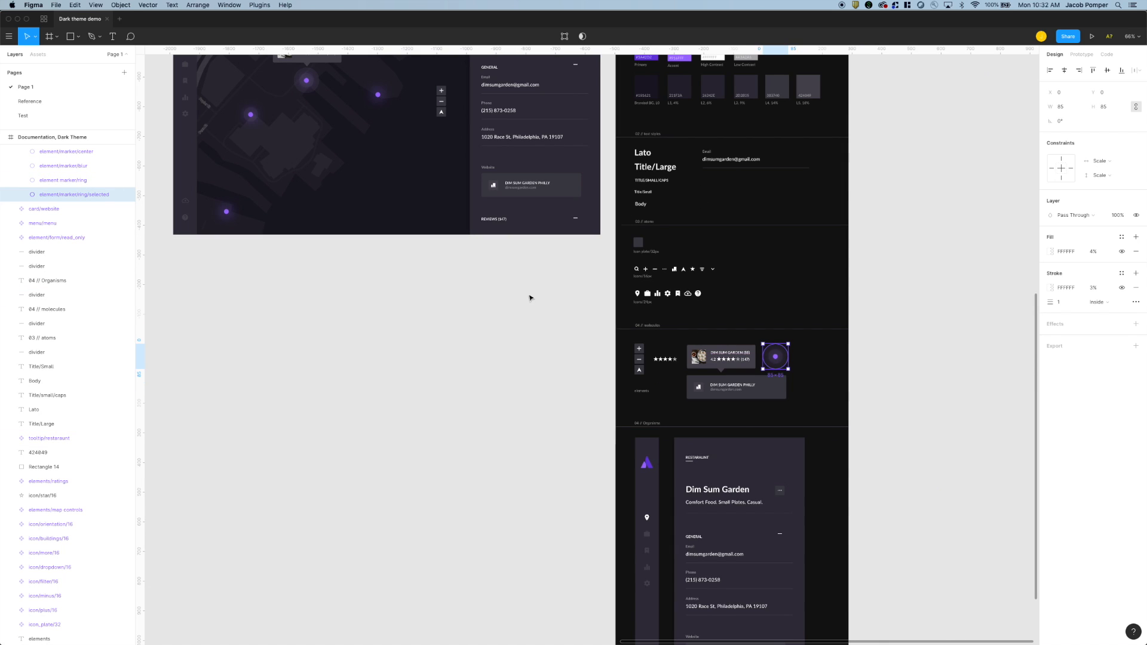
{"action": "left_click", "coordinate": [505, 292]}
- Inspect the layers of the marker instance nearest the zoom controls on the Visual Comp's map and clear the selection
{"action": "scroll", "coordinate": [462, 287], "scroll_direction": "up", "scroll_amount": 3}
{"action": "scroll", "coordinate": [392, 205], "scroll_direction": "up", "scroll_amount": 2}
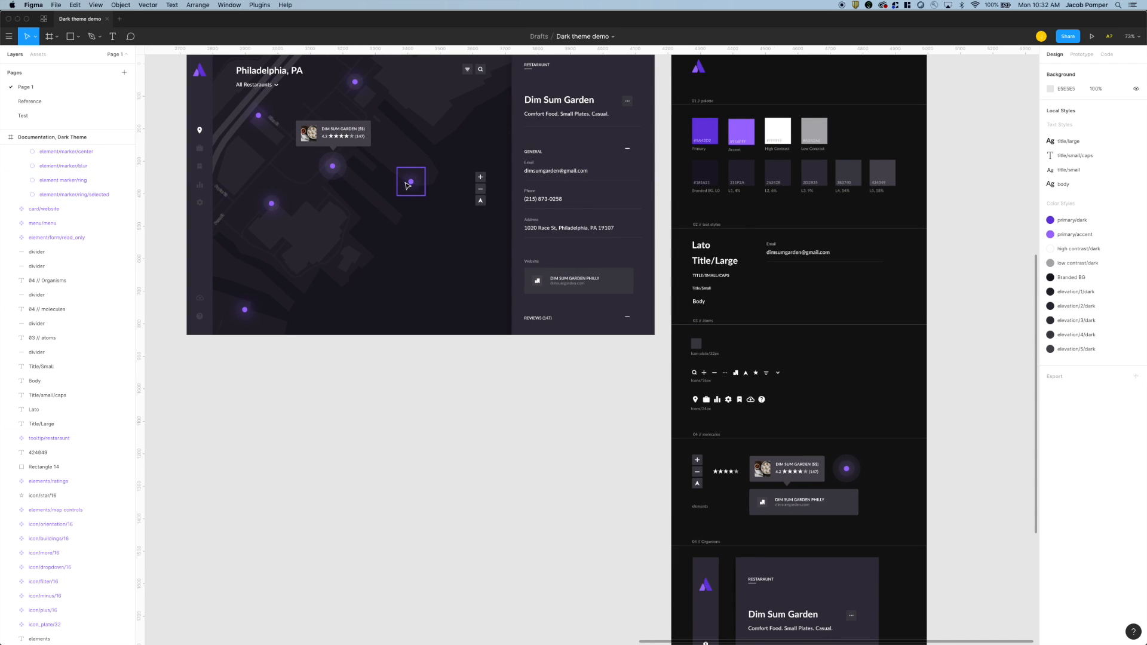
{"action": "left_click", "coordinate": [411, 181]}
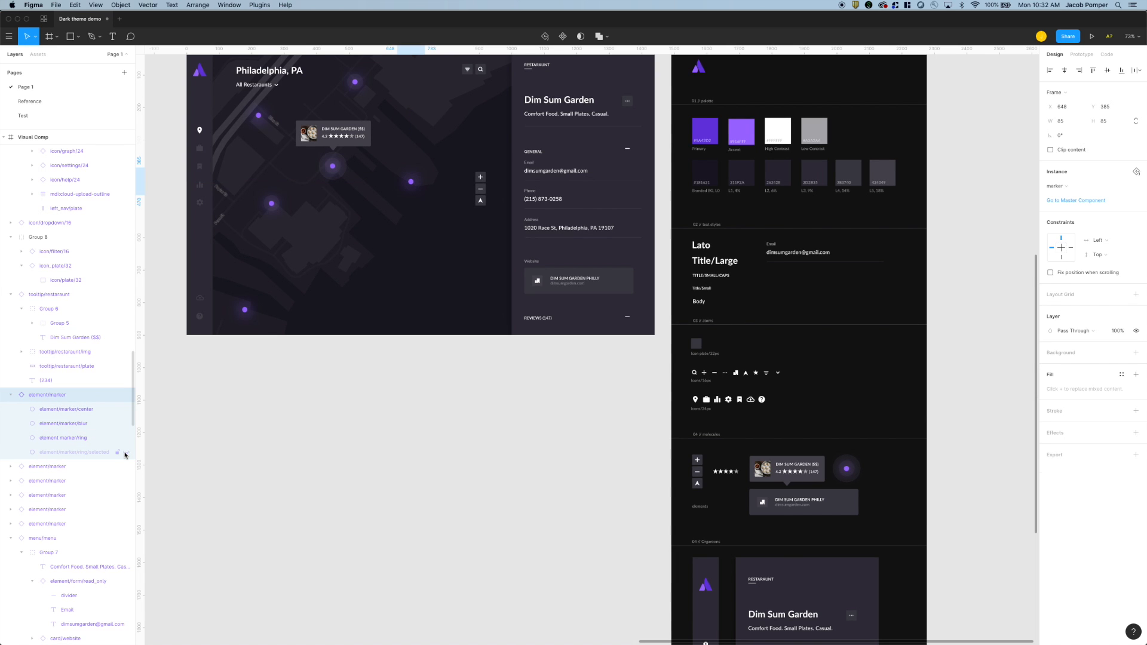
{"action": "scroll", "coordinate": [344, 120], "scroll_direction": "up", "scroll_amount": 5}
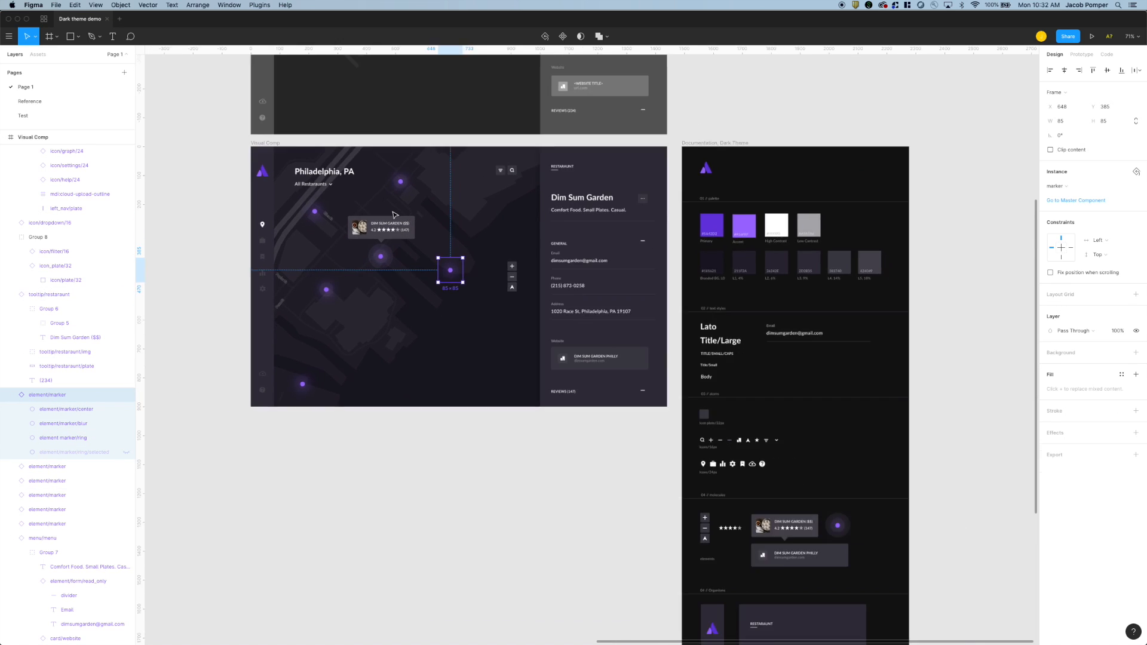
{"action": "key", "text": "Escape"}
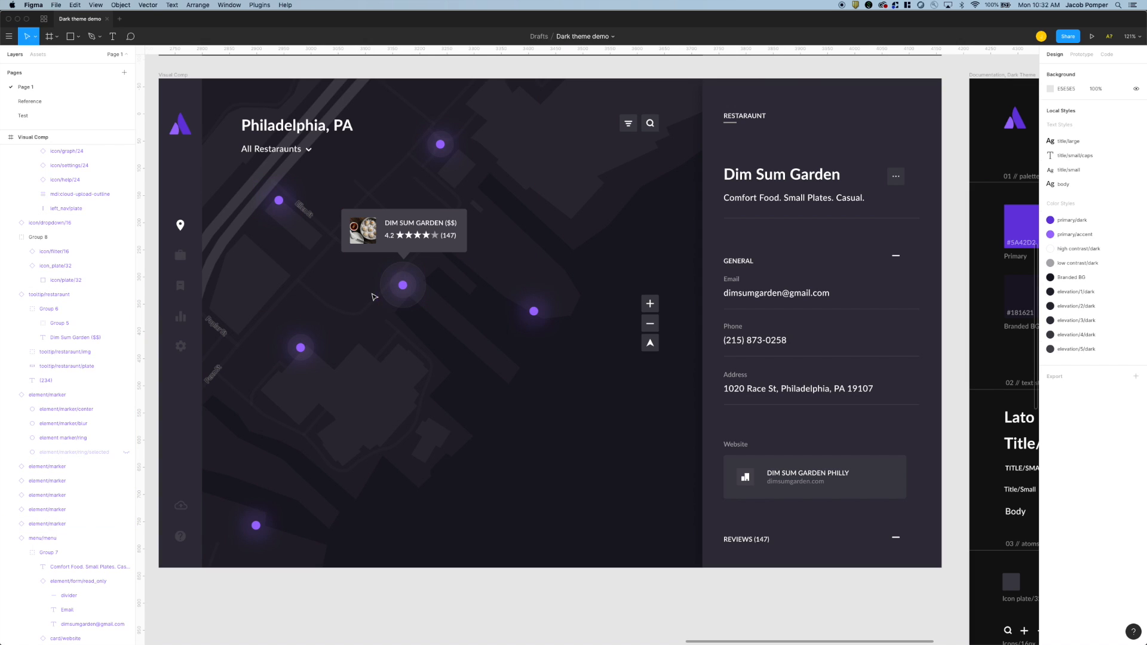
- Inspect the fill and Layer Blur effect on the blur layer of the map marker below the restaurant tooltip's marker, and deselect it
{"action": "double_click", "coordinate": [305, 357]}
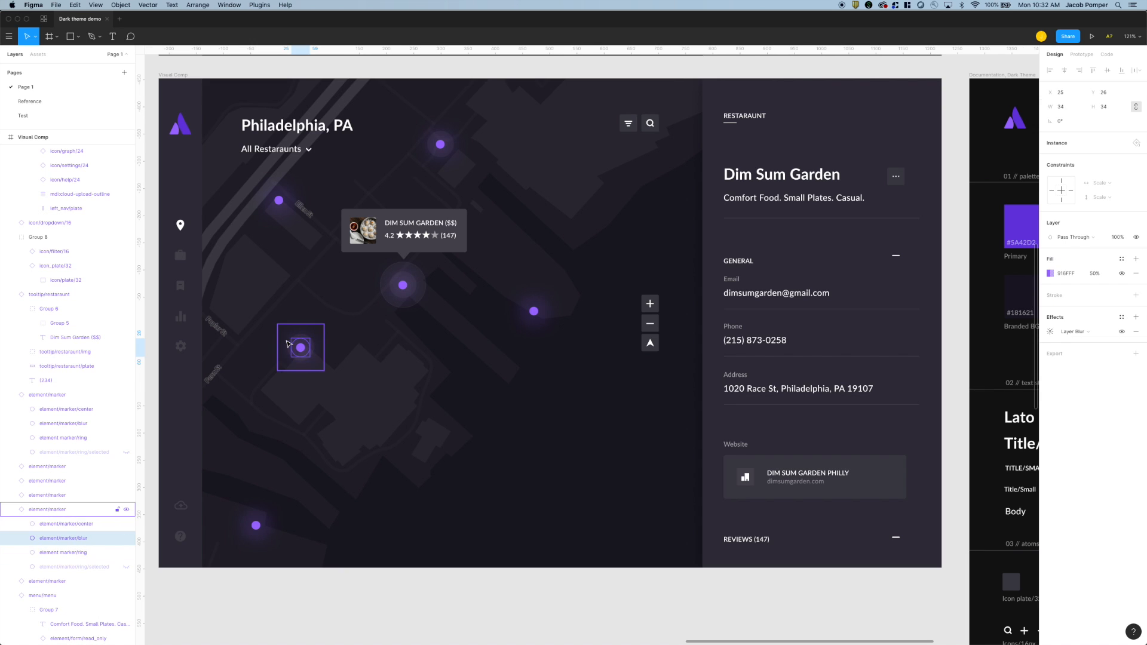
{"action": "scroll", "coordinate": [294, 334], "scroll_direction": "up", "scroll_amount": 2}
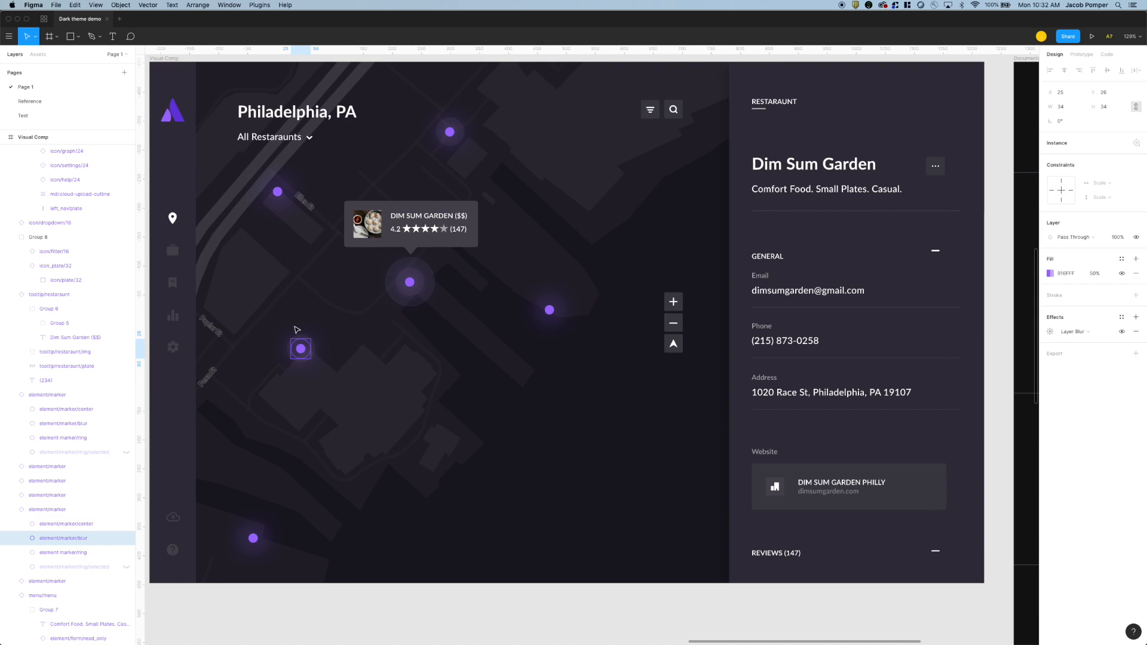
{"action": "left_click", "coordinate": [522, 186]}
- Examine the restaurant's highlighted marker against the other purple markers on the Visual Comp's dark map
{"action": "scroll", "coordinate": [518, 200], "scroll_direction": "down", "scroll_amount": 3}
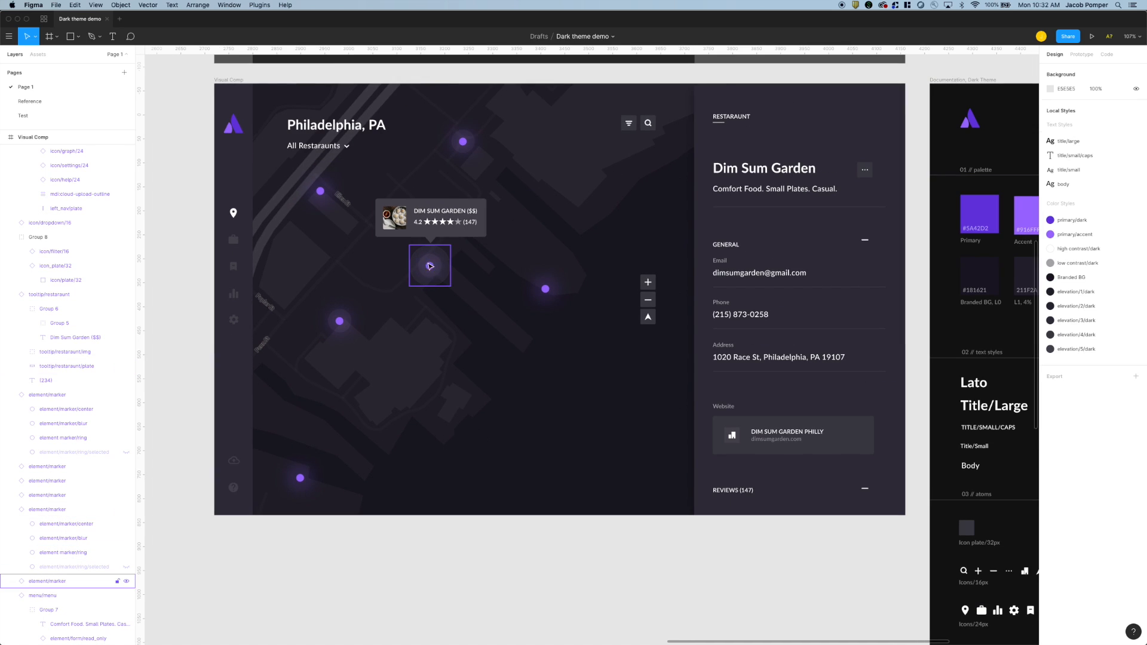
{"action": "left_click_drag", "start_coordinate": [596, 214], "coordinate": [541, 237]}
{"action": "scroll", "coordinate": [541, 237], "scroll_direction": "down", "scroll_amount": 3}
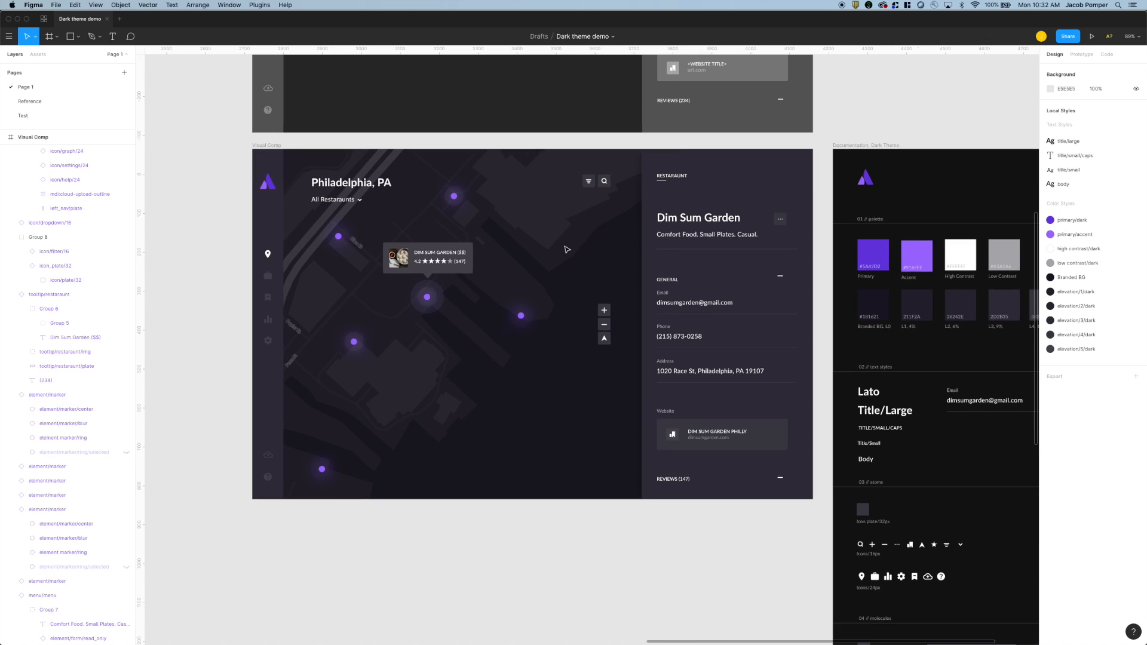
{"action": "scroll", "coordinate": [567, 249], "scroll_direction": "up", "scroll_amount": 2}
{"action": "left_click", "coordinate": [424, 283]}
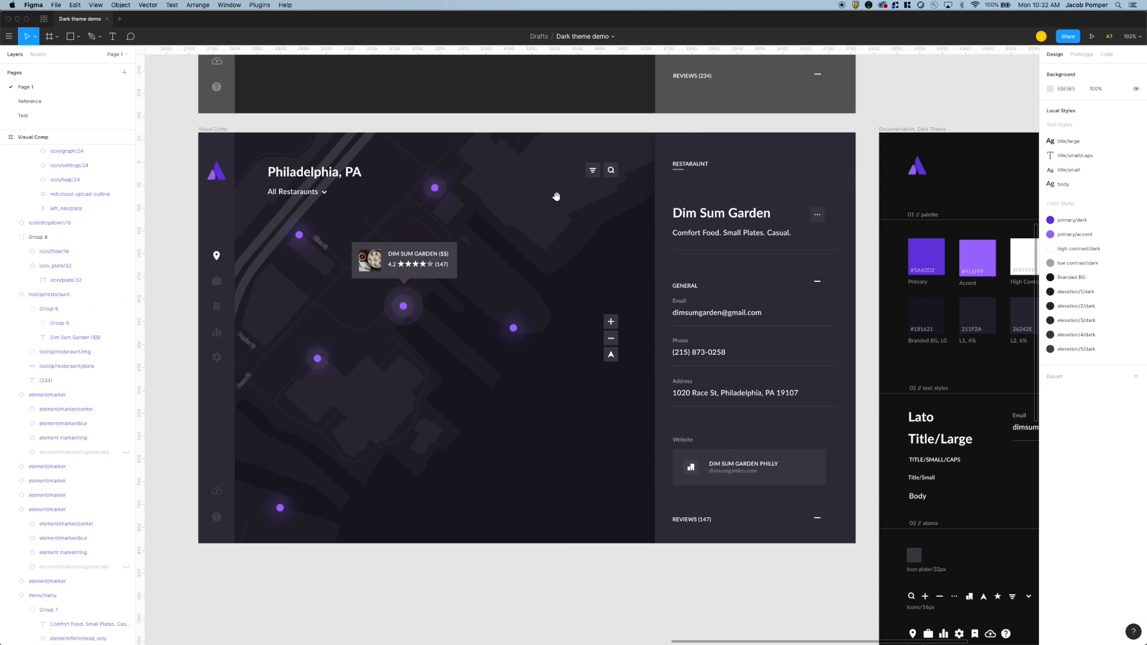
{"action": "left_click_drag", "start_coordinate": [571, 199], "coordinate": [548, 228]}
{"action": "scroll", "coordinate": [579, 235], "scroll_direction": "down", "scroll_amount": 1}
{"action": "scroll", "coordinate": [660, 237], "scroll_direction": "down", "scroll_amount": 3}
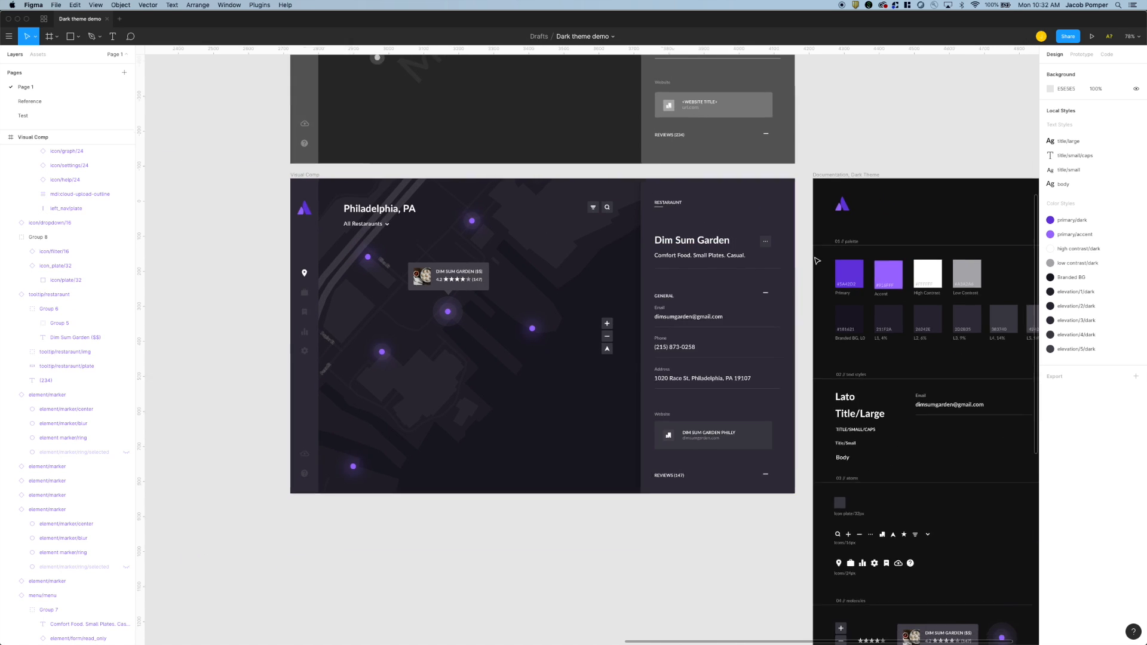
- Examine the Dark Theme documentation's palette, text styles and components beside the Visual Comp
{"action": "scroll", "coordinate": [681, 227], "scroll_direction": "right", "scroll_amount": 3}
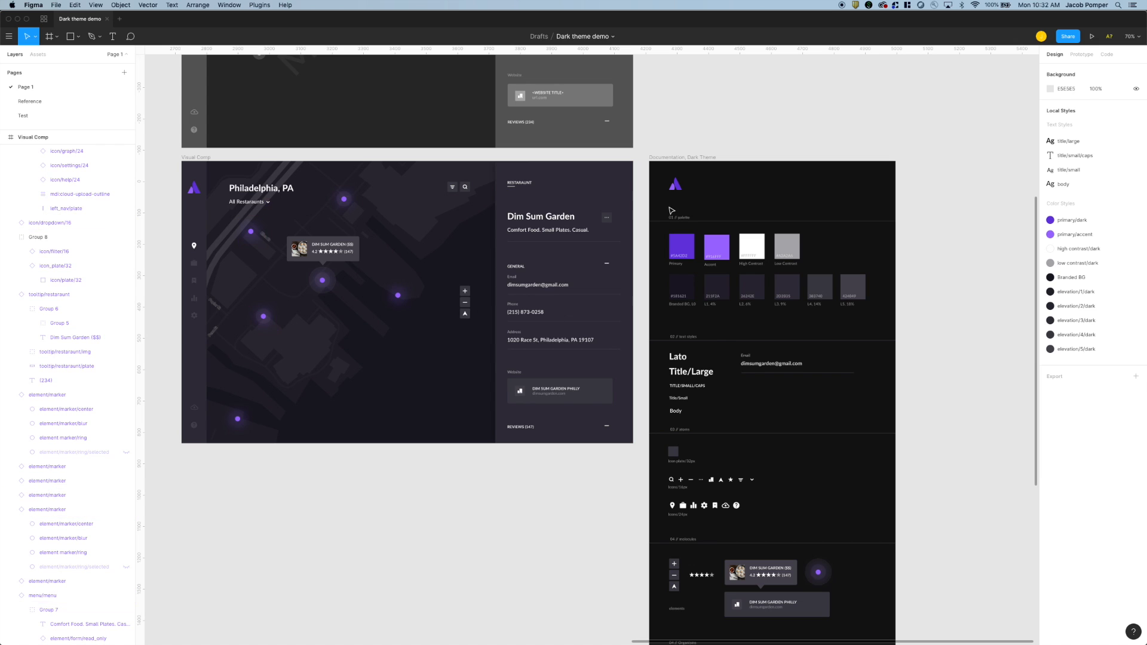
{"action": "scroll", "coordinate": [709, 246], "scroll_direction": "down", "scroll_amount": 1}
{"action": "scroll", "coordinate": [711, 246], "scroll_direction": "up", "scroll_amount": 1}
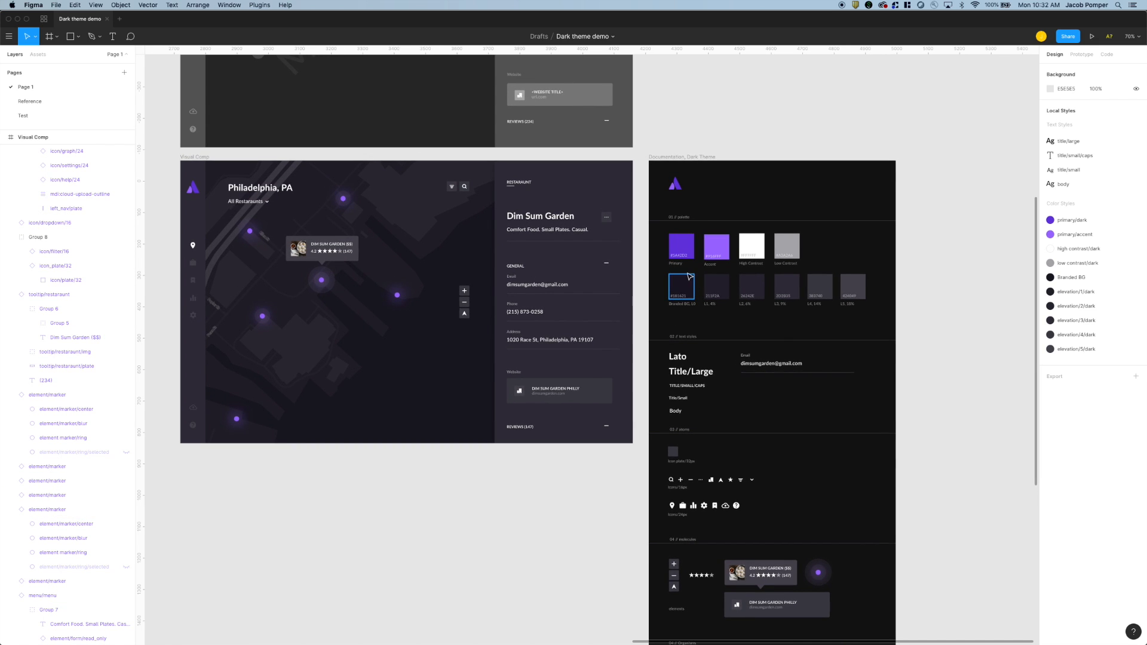
{"action": "scroll", "coordinate": [679, 243], "scroll_direction": "up", "scroll_amount": 2}
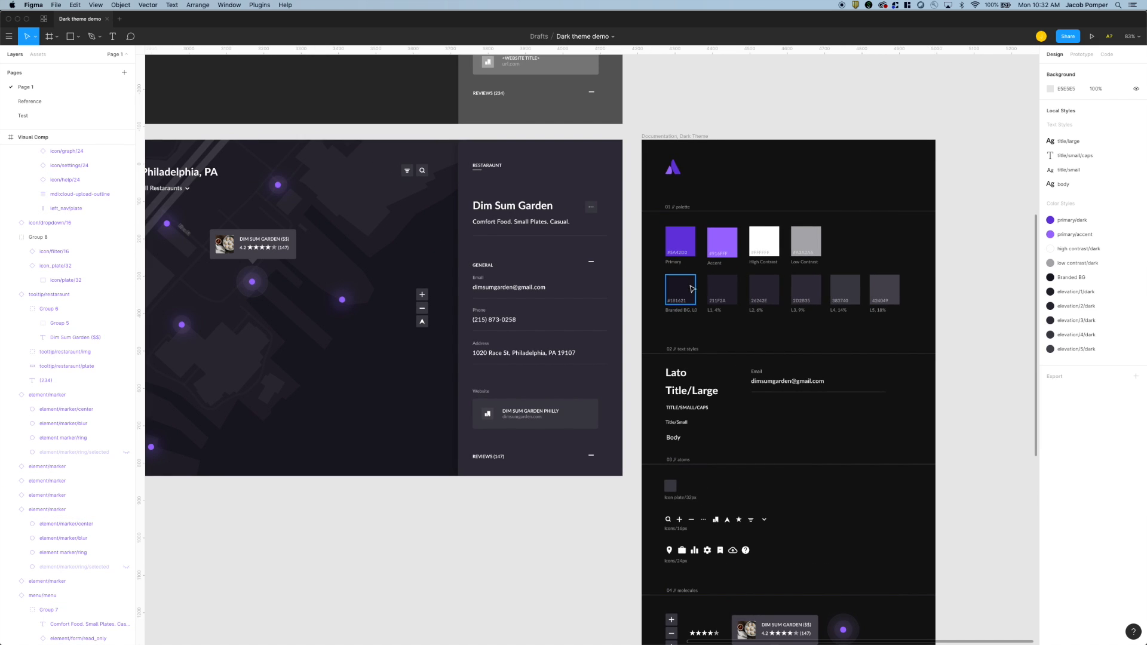
{"action": "scroll", "coordinate": [676, 420], "scroll_direction": "down", "scroll_amount": 5}
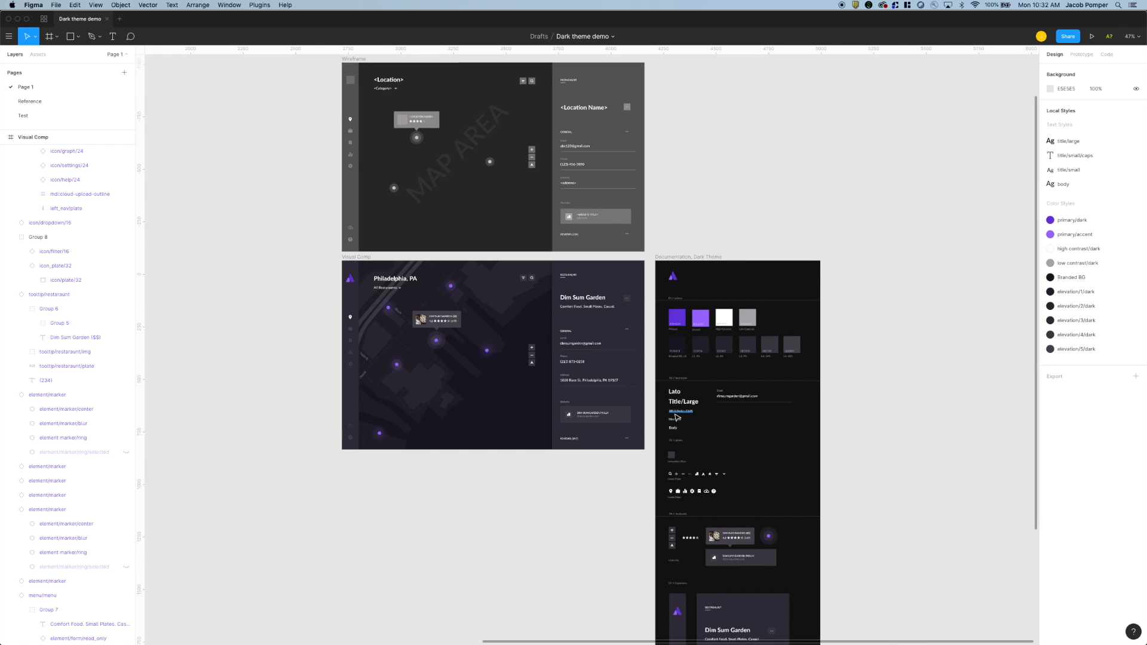
{"action": "scroll", "coordinate": [679, 420], "scroll_direction": "up", "scroll_amount": 1}
{"action": "left_click_drag", "start_coordinate": [750, 516], "coordinate": [773, 456]}
{"action": "scroll", "coordinate": [636, 306], "scroll_direction": "up", "scroll_amount": 1}
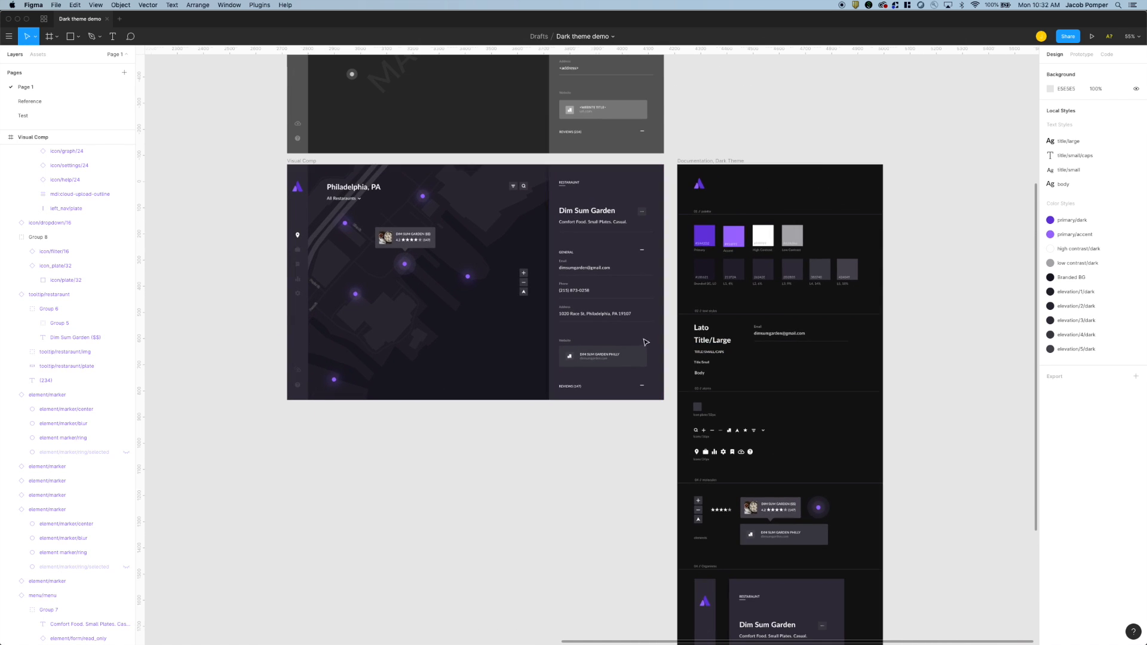
{"action": "scroll", "coordinate": [424, 281], "scroll_direction": "up", "scroll_amount": 2}
{"action": "scroll", "coordinate": [417, 288], "scroll_direction": "up", "scroll_amount": 2}
{"action": "scroll", "coordinate": [417, 287], "scroll_direction": "down", "scroll_amount": 1}
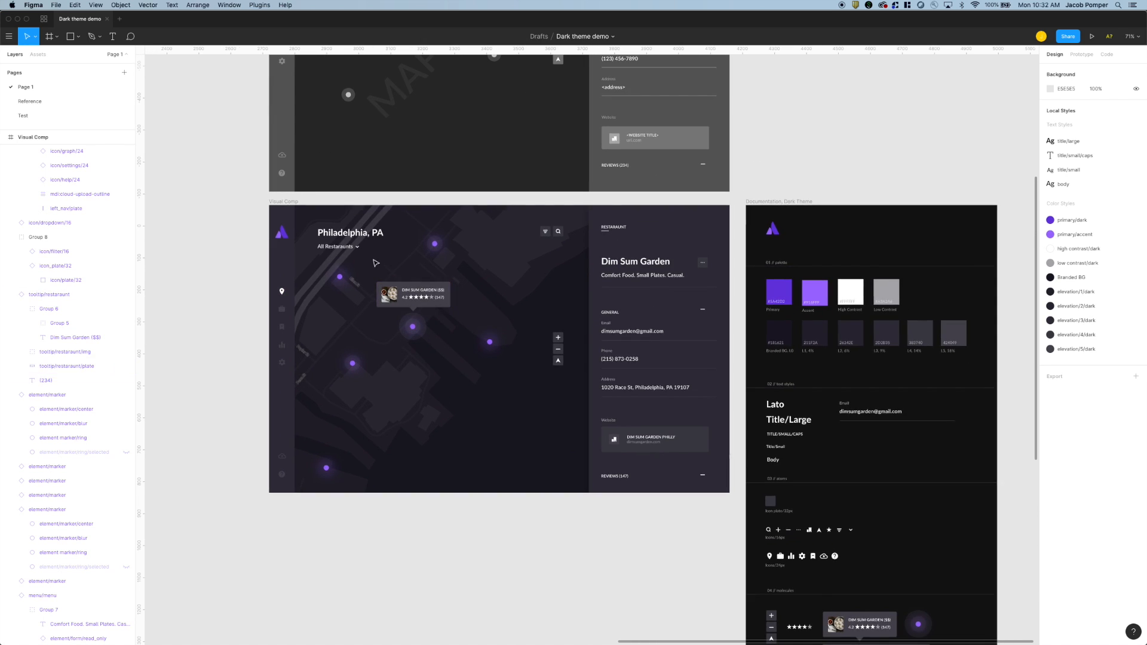
- Inspect the Branded BG and L1 swatches and the title text samples in the Dark Theme documentation, ending with nothing selected
{"action": "left_click", "coordinate": [780, 337]}
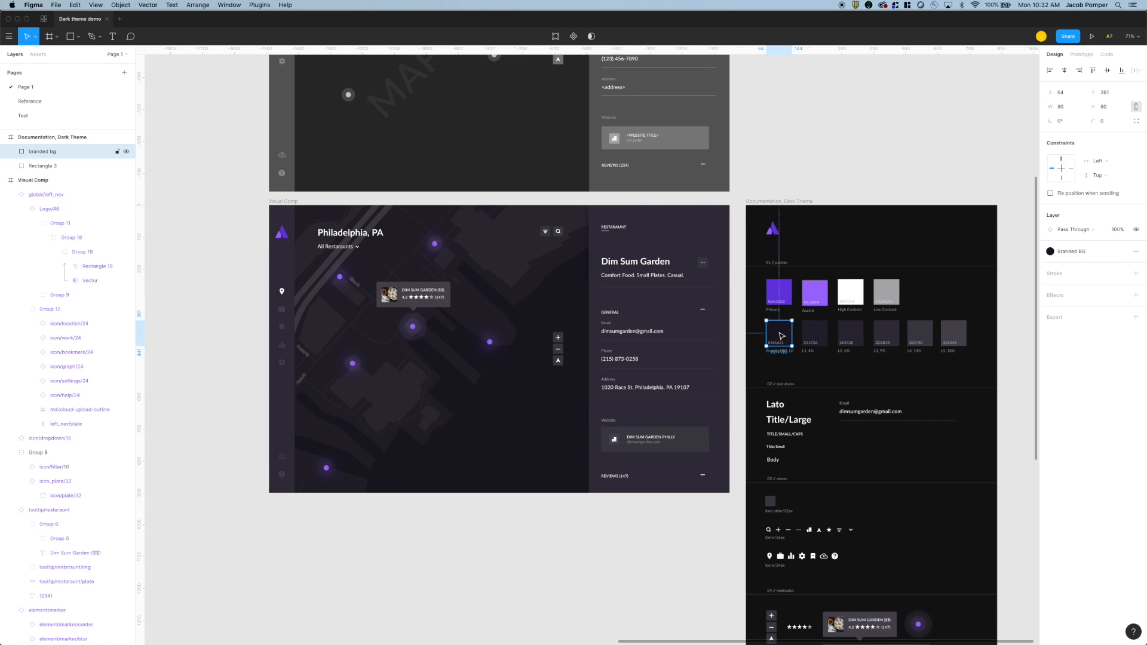
{"action": "left_click", "coordinate": [813, 333], "text": "shift"}
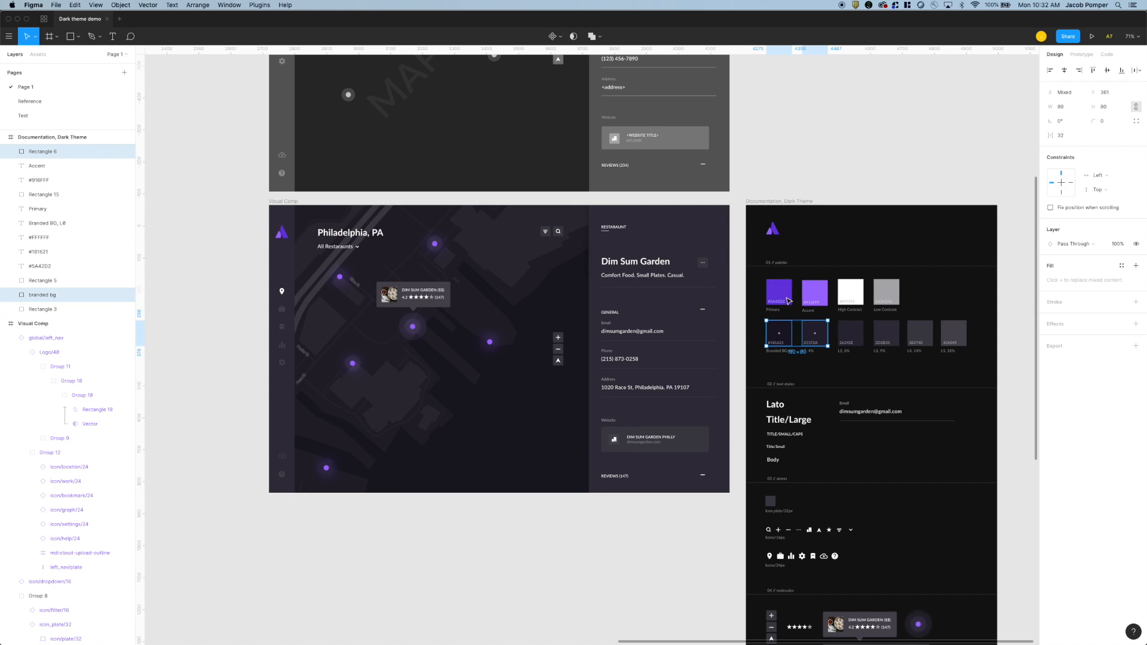
{"action": "left_click", "coordinate": [785, 422]}
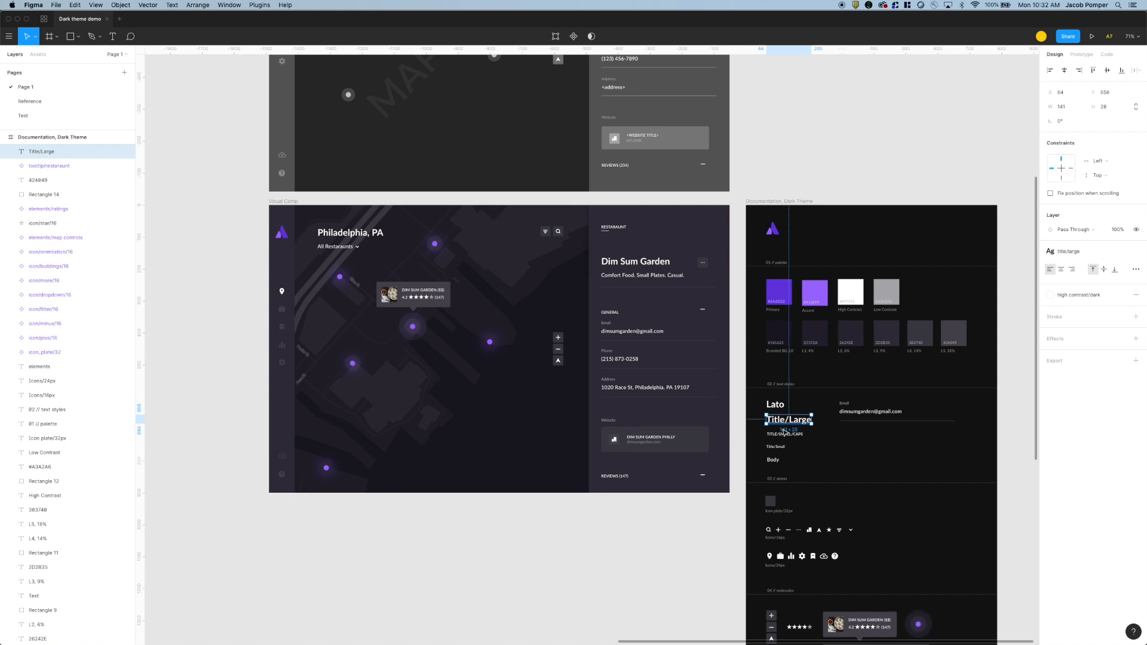
{"action": "left_click", "coordinate": [785, 435]}
{"action": "left_click", "coordinate": [780, 447]}
{"action": "left_click", "coordinate": [836, 456]}
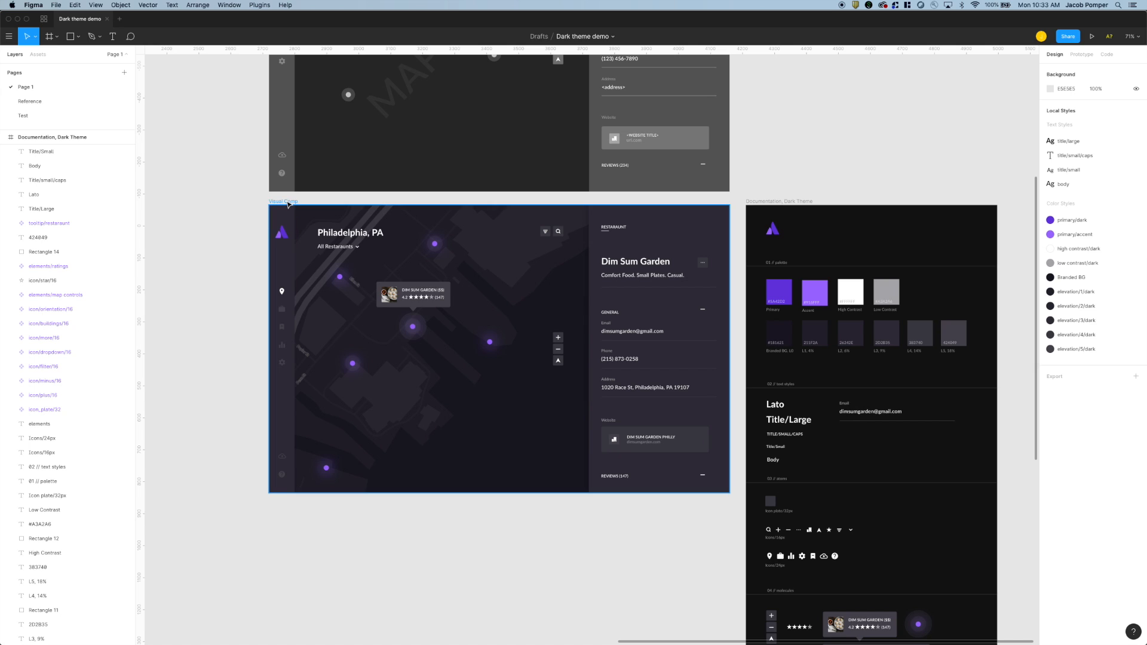
- Compare the grey Wireframe with the branded Visual Comp and its Dark Theme documentation
{"action": "scroll", "coordinate": [711, 297], "scroll_direction": "up", "scroll_amount": 3}
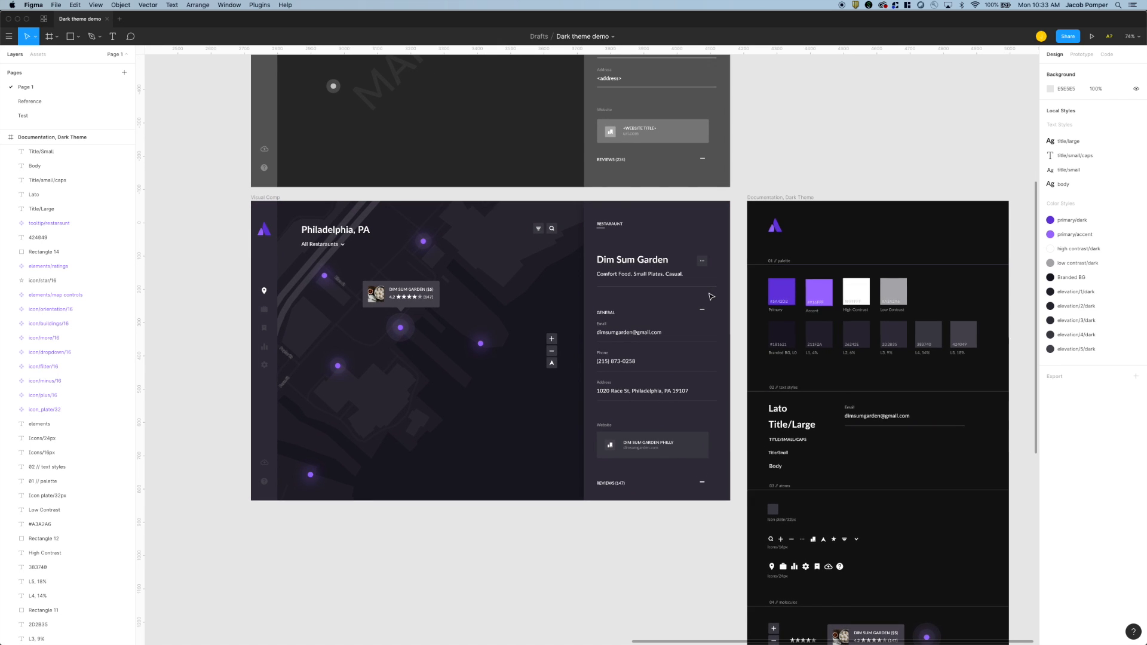
{"action": "left_click_drag", "start_coordinate": [485, 198], "coordinate": [499, 210]}
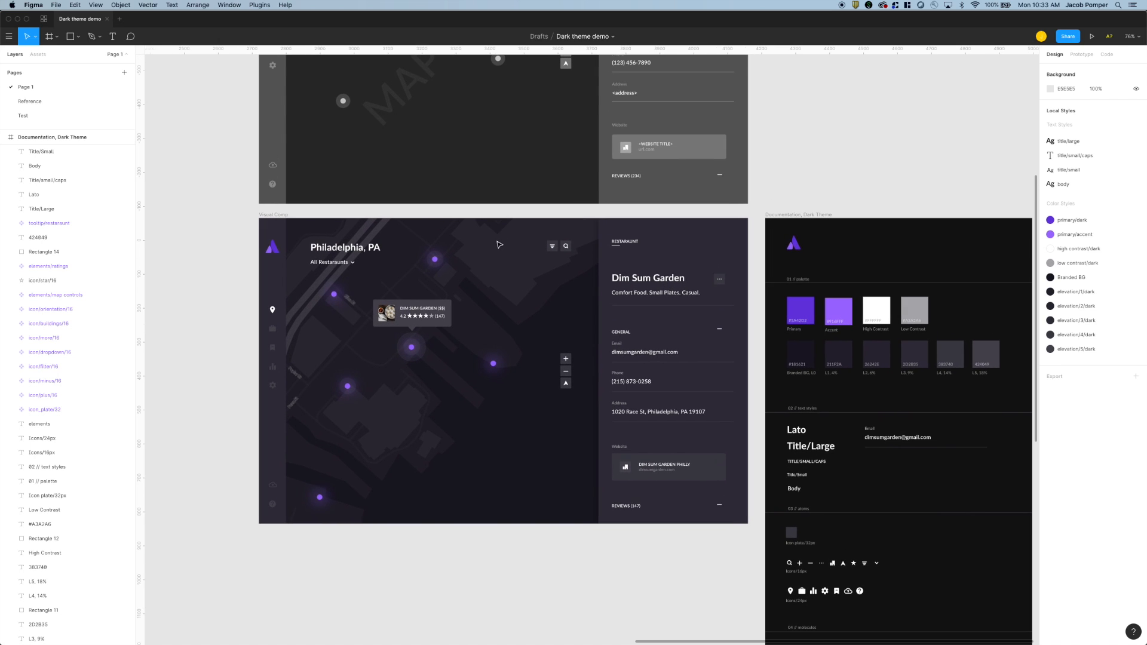
{"action": "left_click_drag", "start_coordinate": [397, 169], "coordinate": [410, 314]}
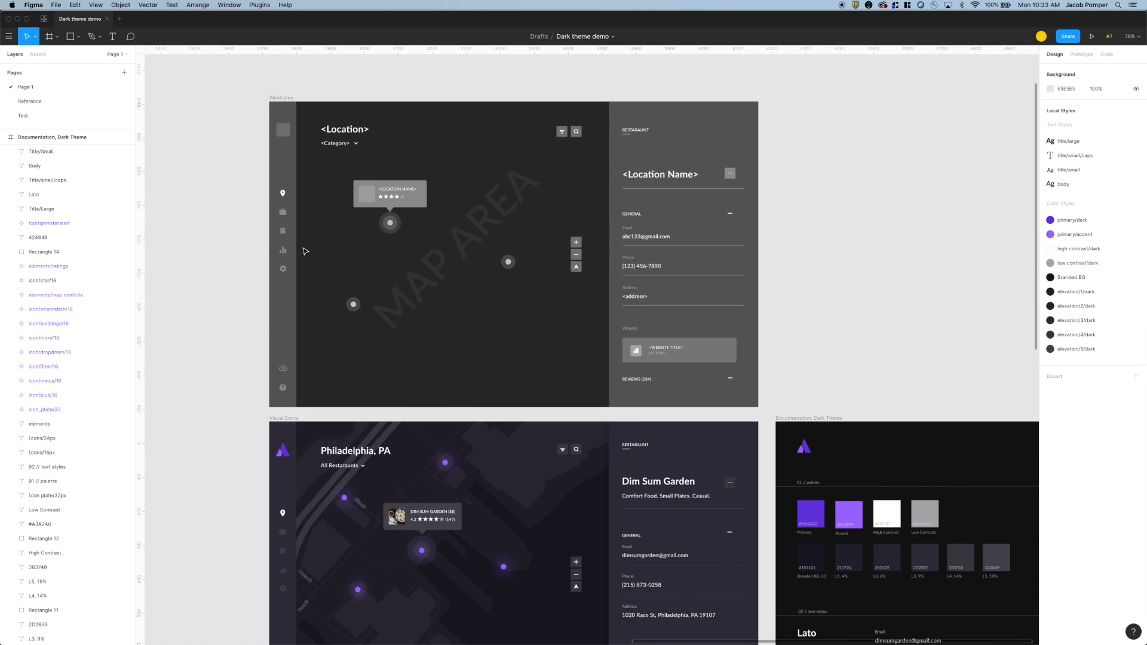
{"action": "left_click_drag", "start_coordinate": [533, 266], "coordinate": [550, 217]}
{"action": "scroll", "coordinate": [550, 217], "scroll_direction": "down", "scroll_amount": 3}
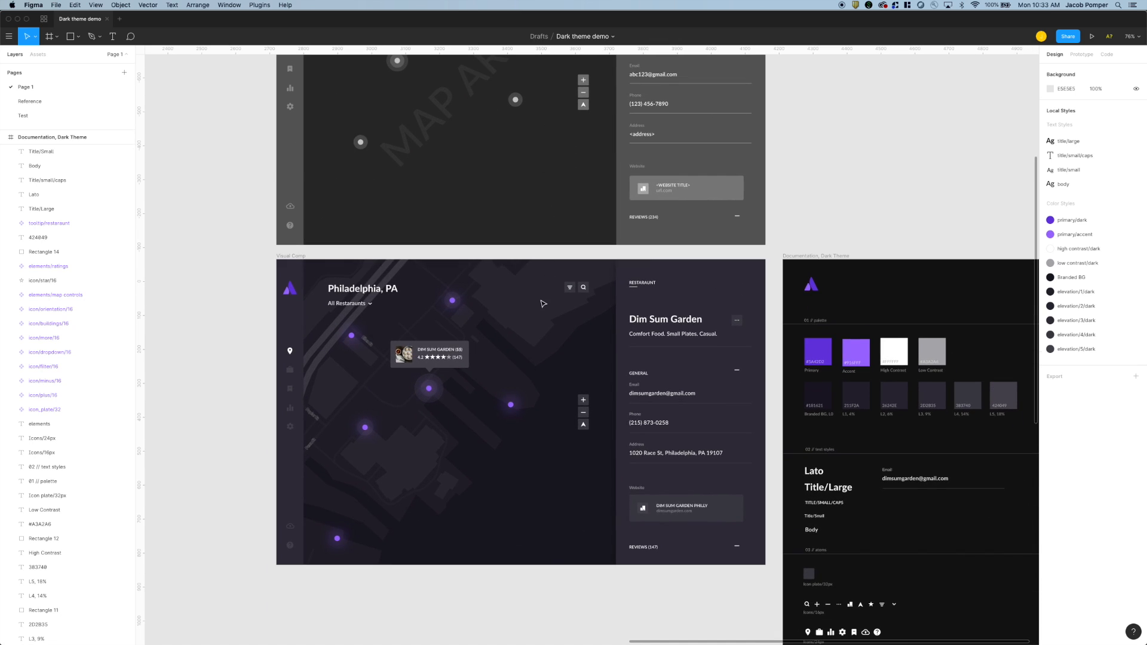
{"action": "scroll", "coordinate": [555, 285], "scroll_direction": "up", "scroll_amount": 3}
{"action": "scroll", "coordinate": [764, 281], "scroll_direction": "right", "scroll_amount": 4}
{"action": "scroll", "coordinate": [764, 280], "scroll_direction": "down", "scroll_amount": 2}
{"action": "scroll", "coordinate": [764, 281], "scroll_direction": "down", "scroll_amount": 3}
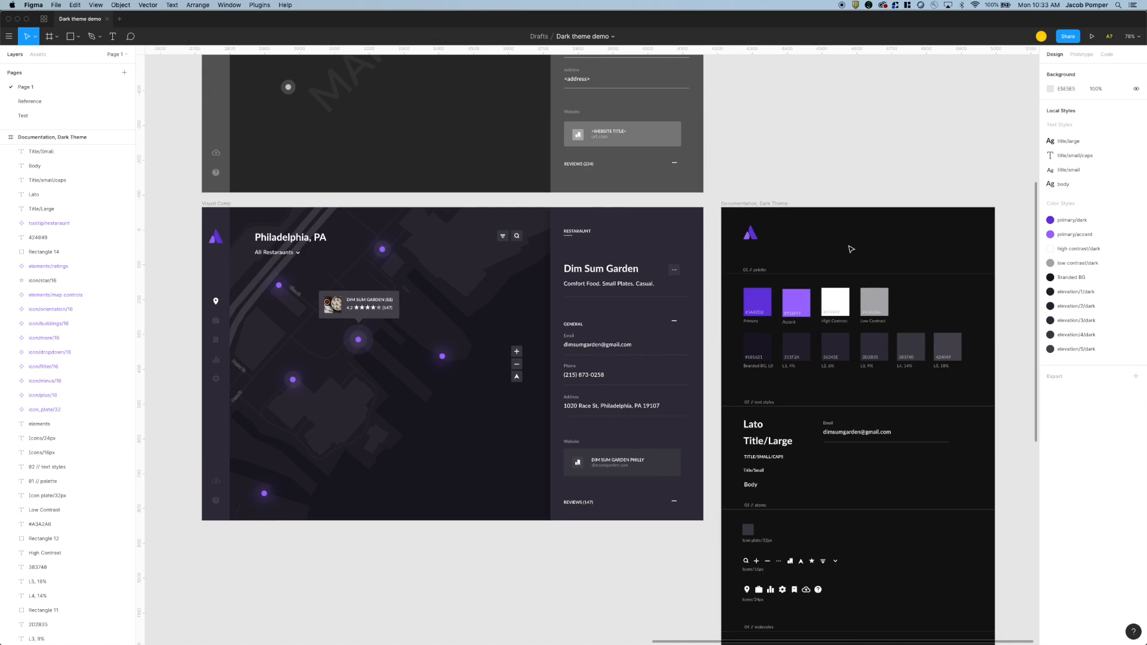
{"action": "scroll", "coordinate": [508, 353], "scroll_direction": "down", "scroll_amount": 1}
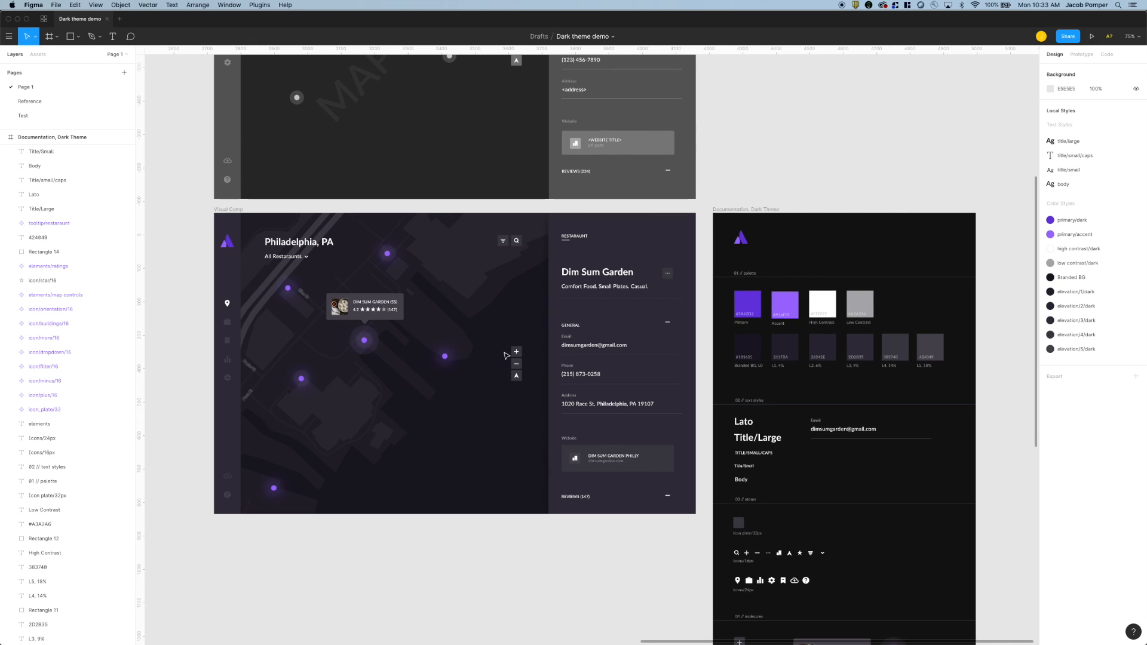